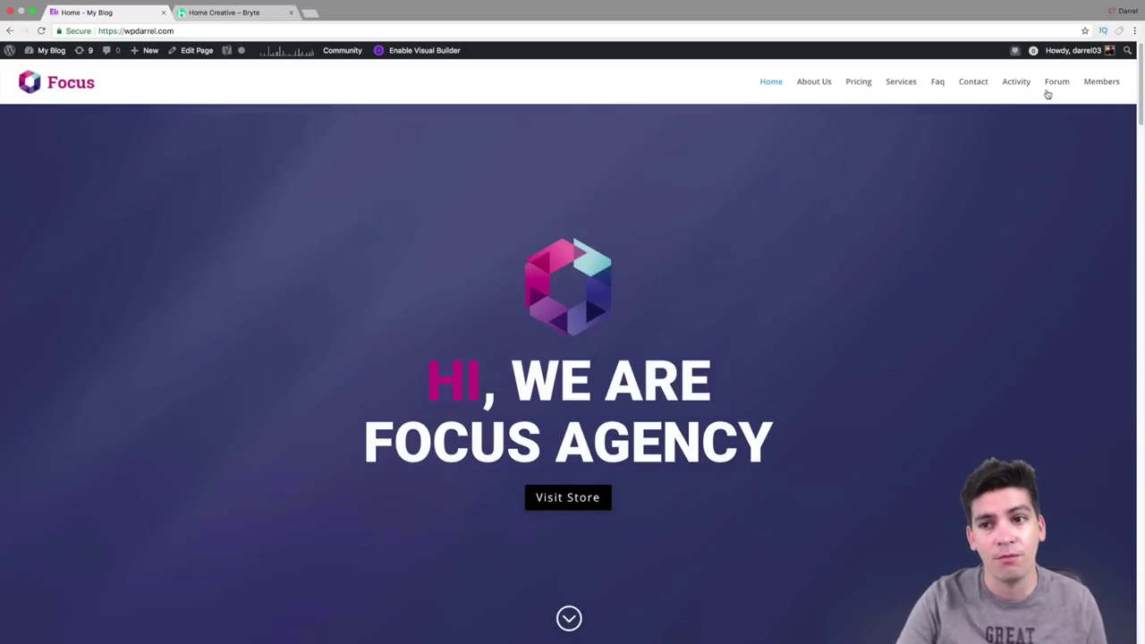
Step: Open the Focus site's forum page and view the topics inside the Best Wordpress Themes forum
left_click(1050, 90)
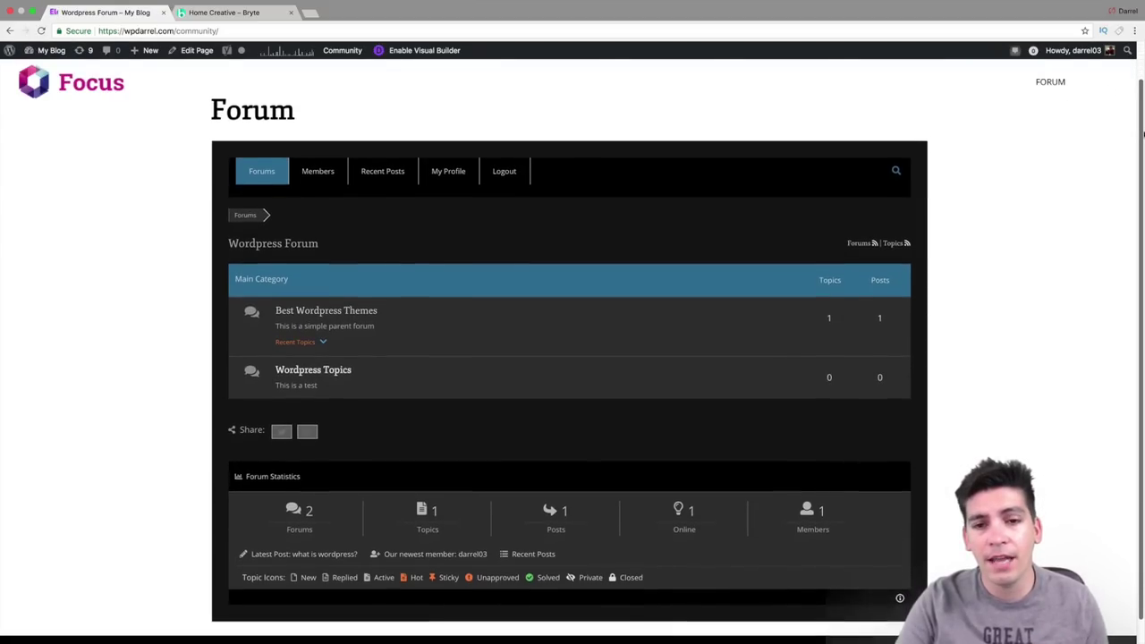
left_click_drag(1142, 132, 1143, 157)
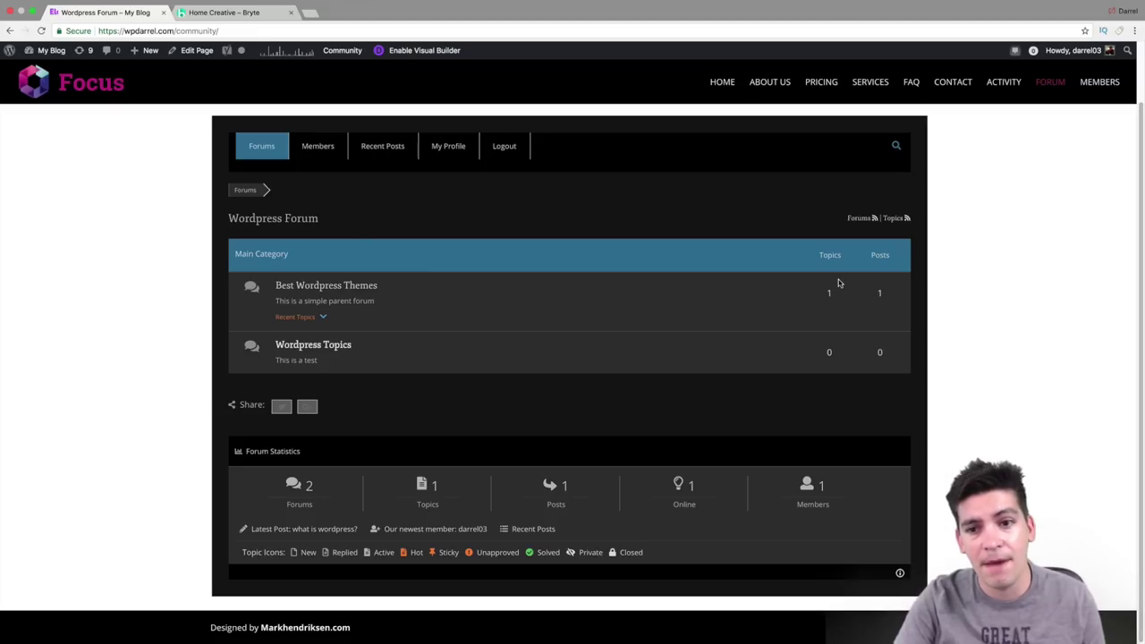
left_click(349, 288)
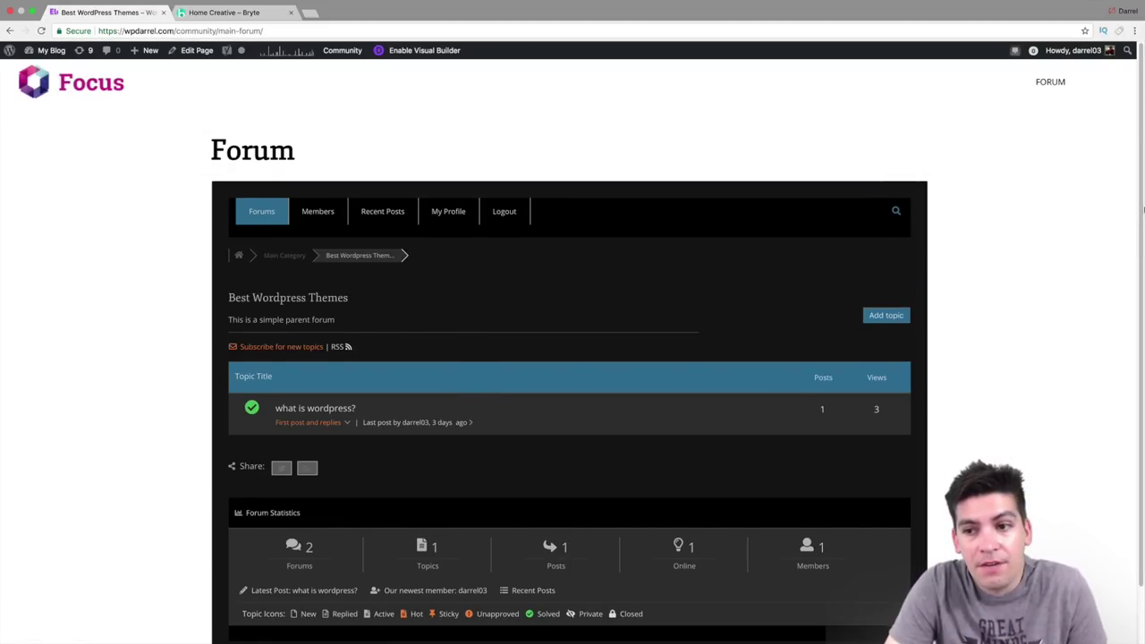
scroll(1142, 240, "down", 2)
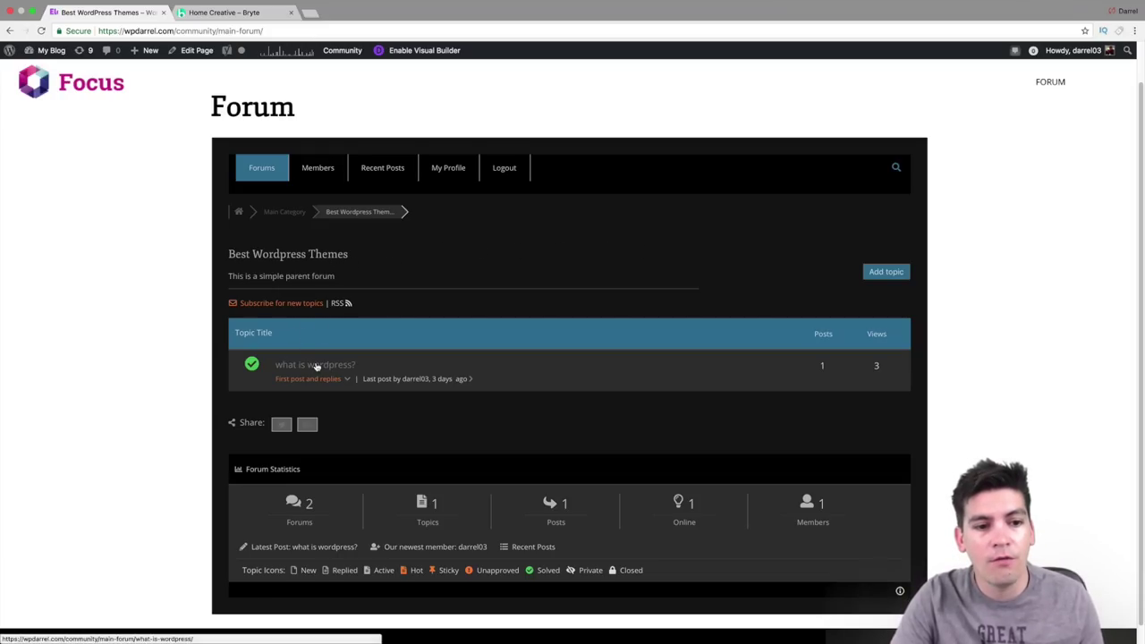
Step: Go through Main Category to the "what is wordpress?" topic and examine its post and reply editor
left_click(303, 215)
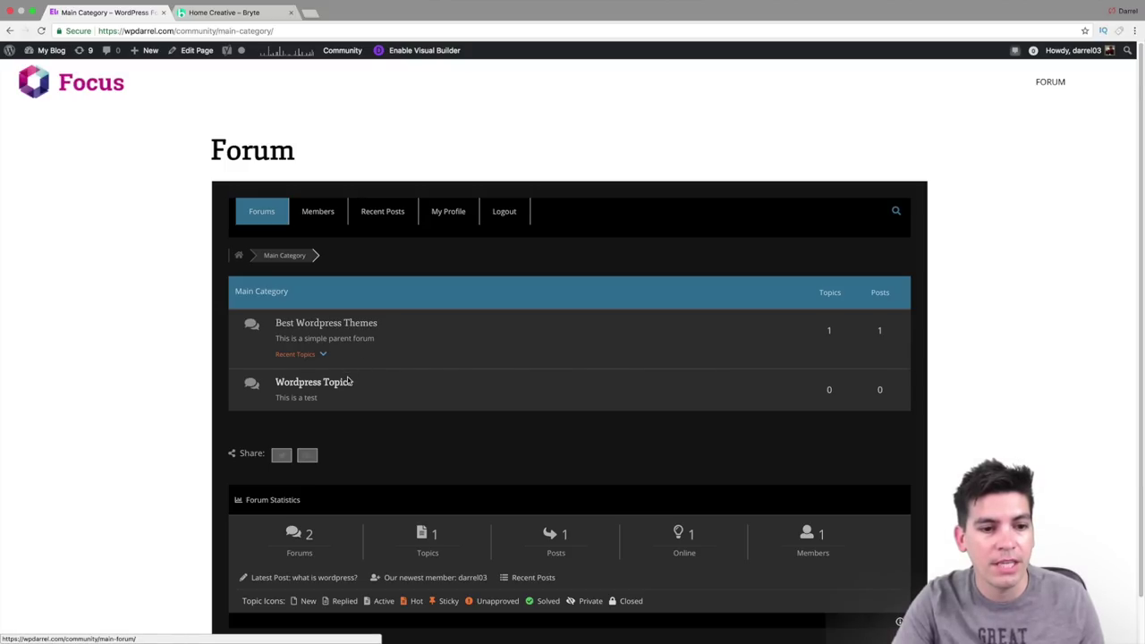
left_click(352, 331)
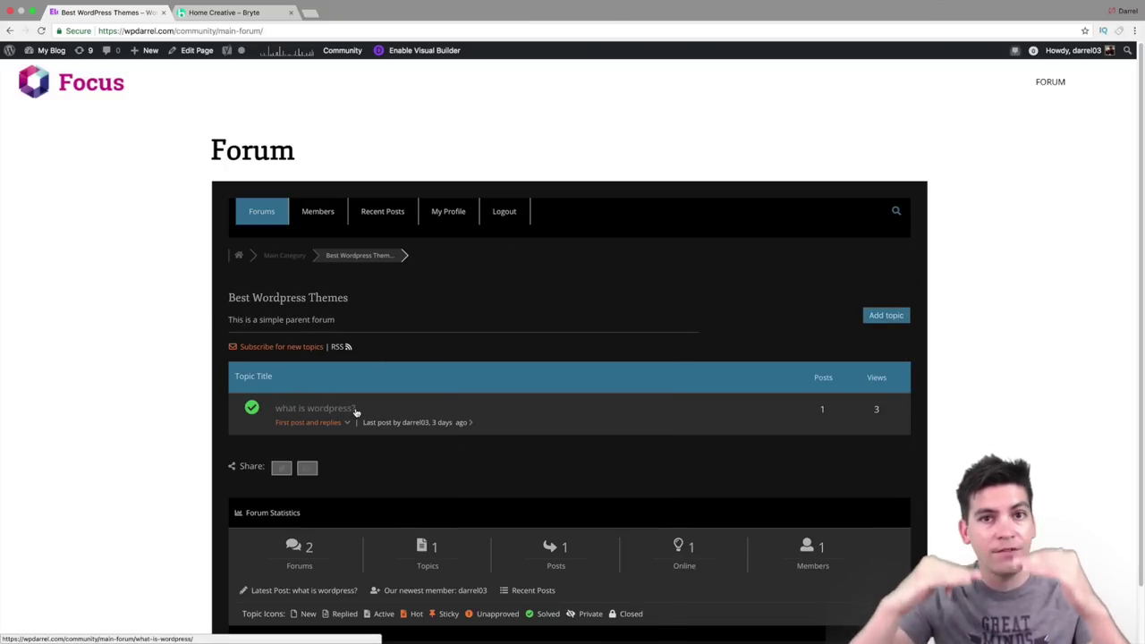
left_click(327, 413)
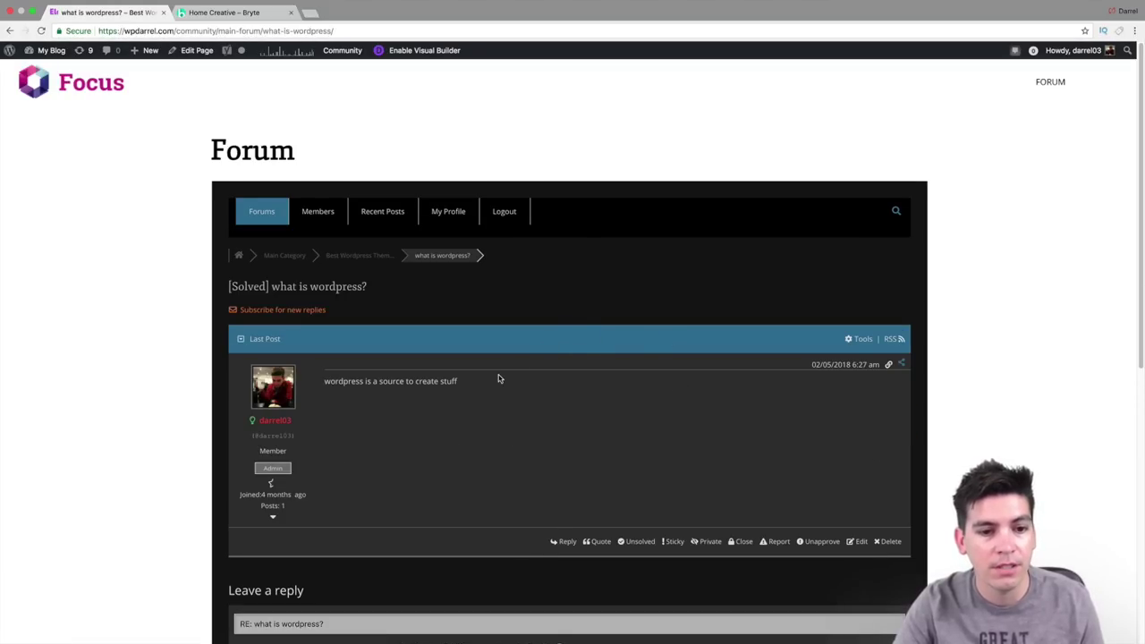
scroll(727, 515, "down", 3)
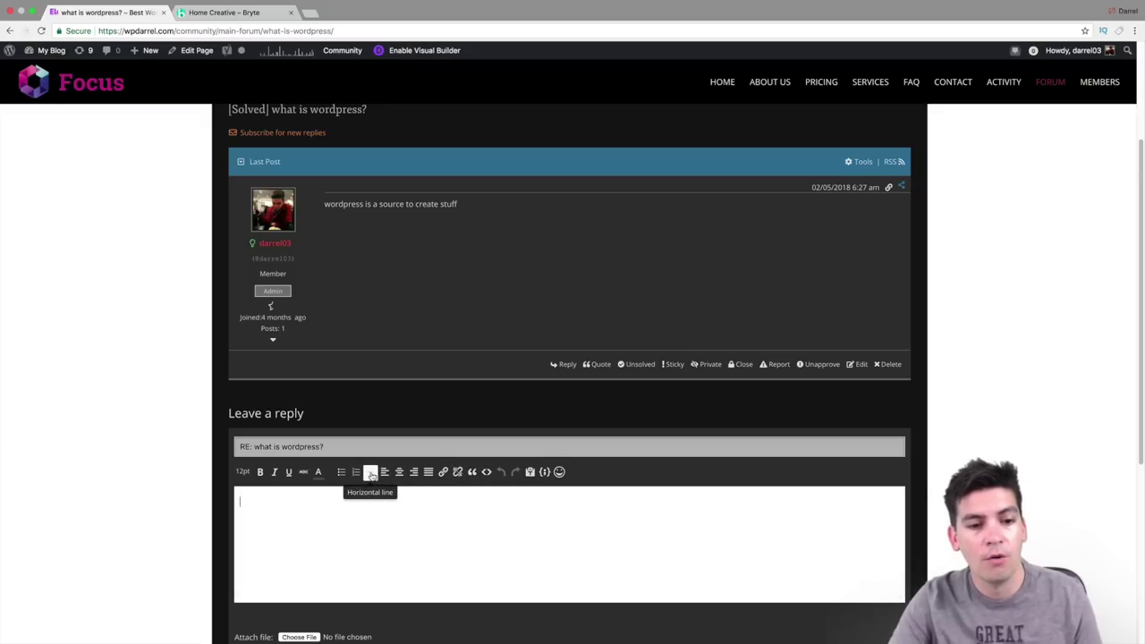
Step: Examine the topic author's forum profile and member activity, and return to the forum overview
left_click(277, 246)
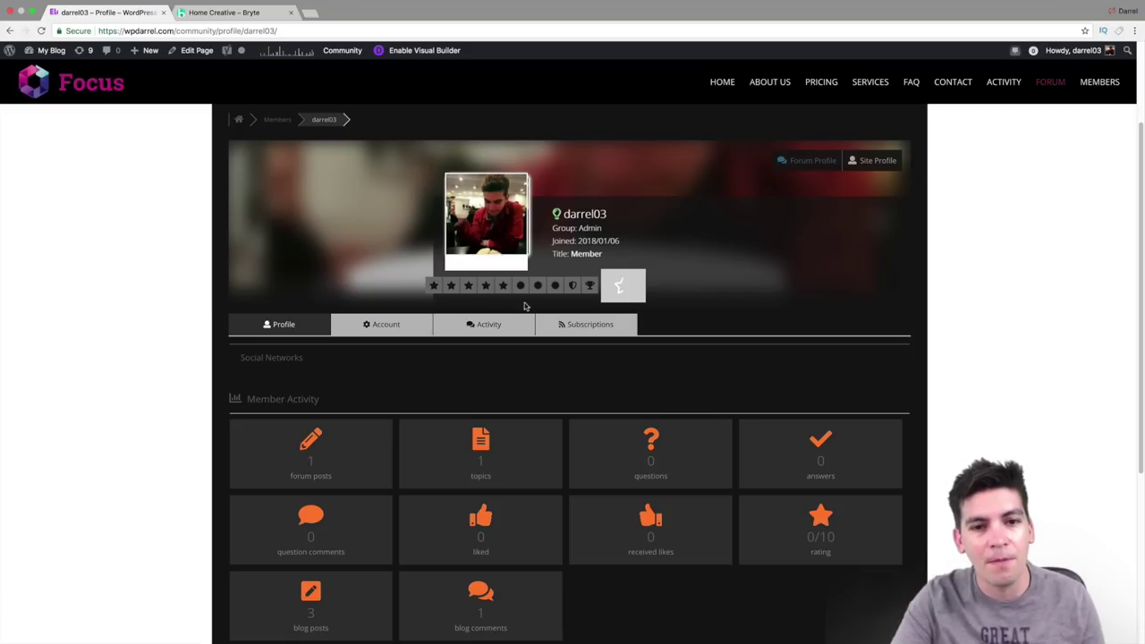
scroll(510, 284, "up", 2)
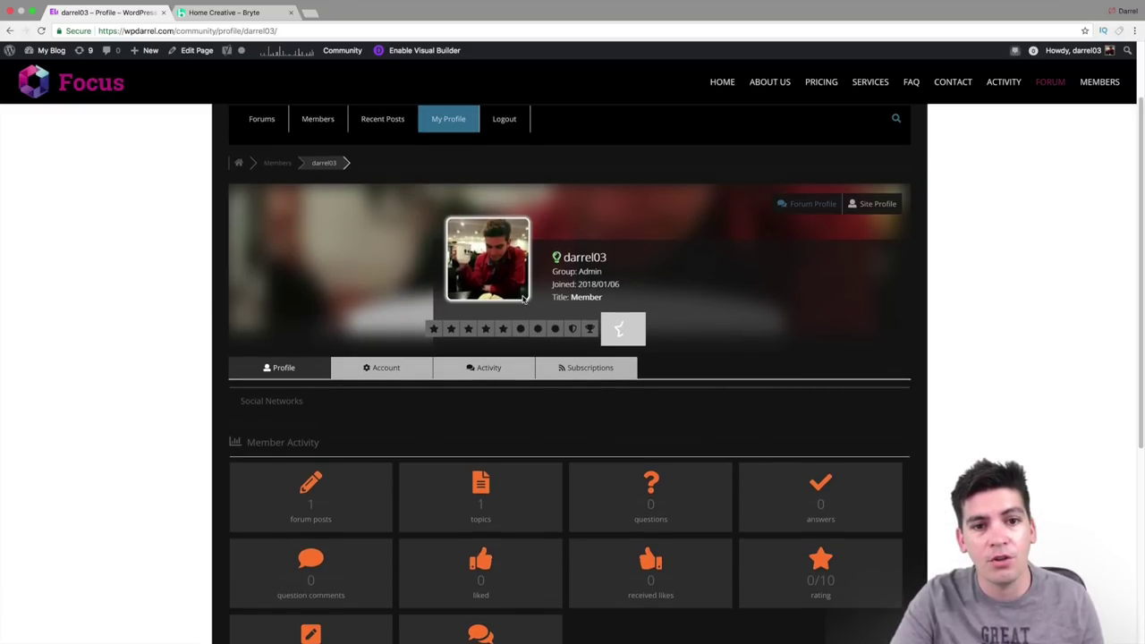
scroll(519, 296, "down", 5)
scroll(1130, 378, "up", 5)
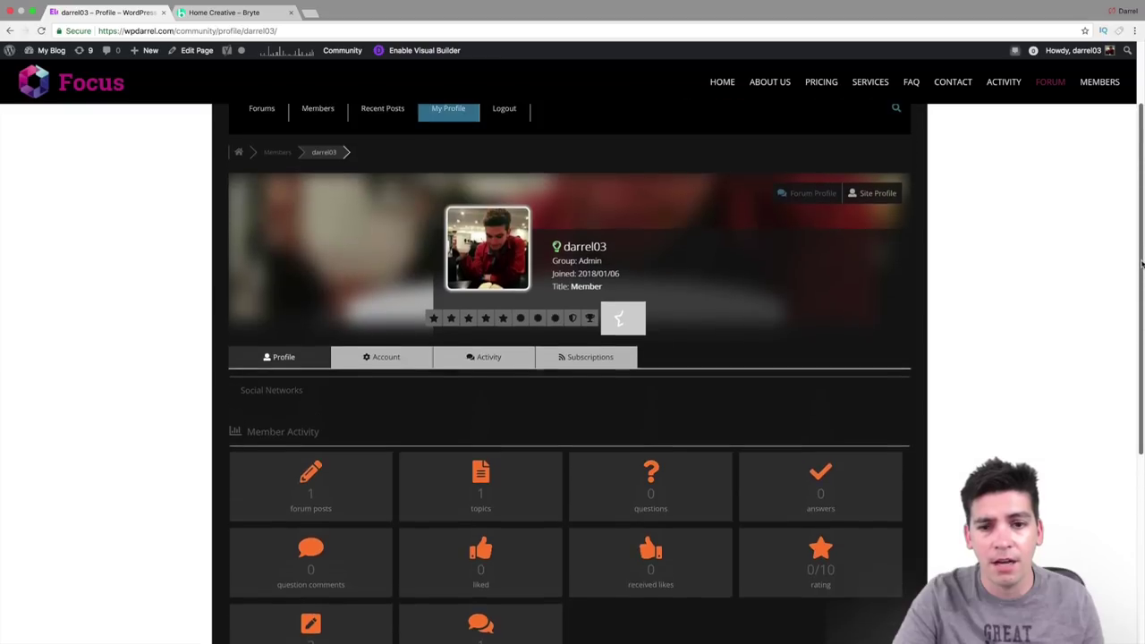
left_click(262, 176)
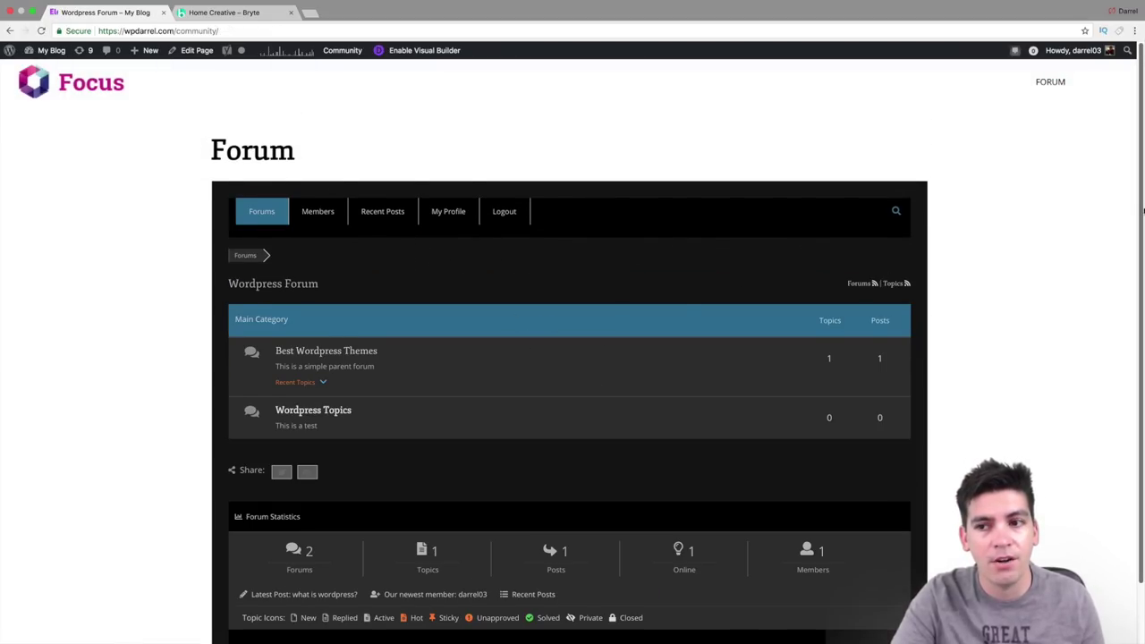
scroll(1136, 268, "down", 2)
scroll(1142, 276, "down", 1)
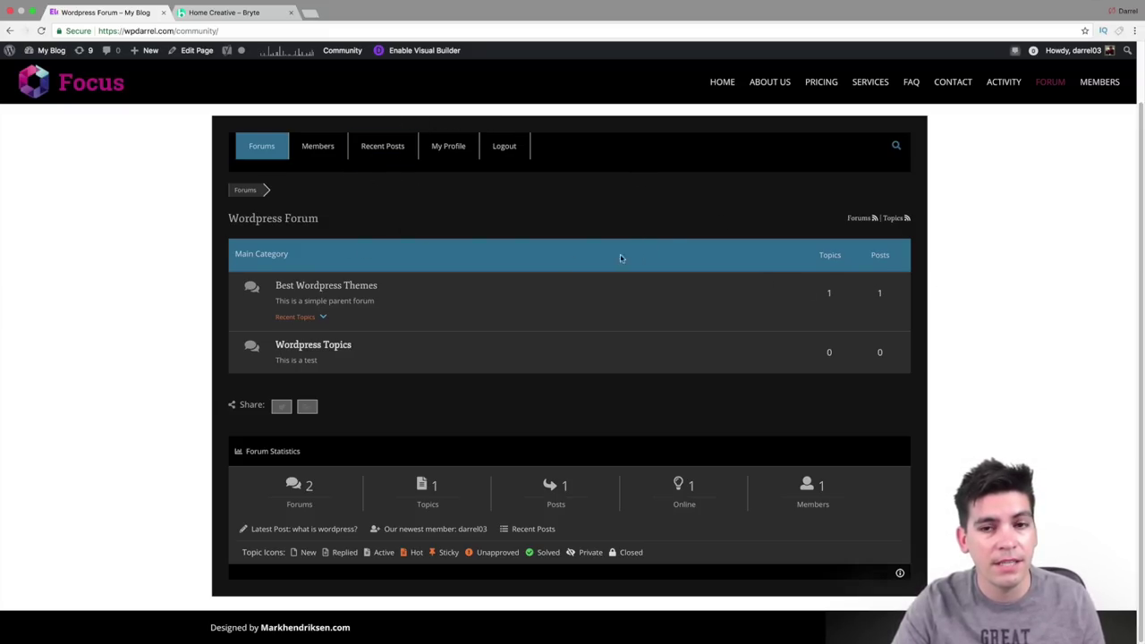
Step: Switch to the Bryte site and open the page for adding new plugins in its WordPress admin
left_click(256, 14)
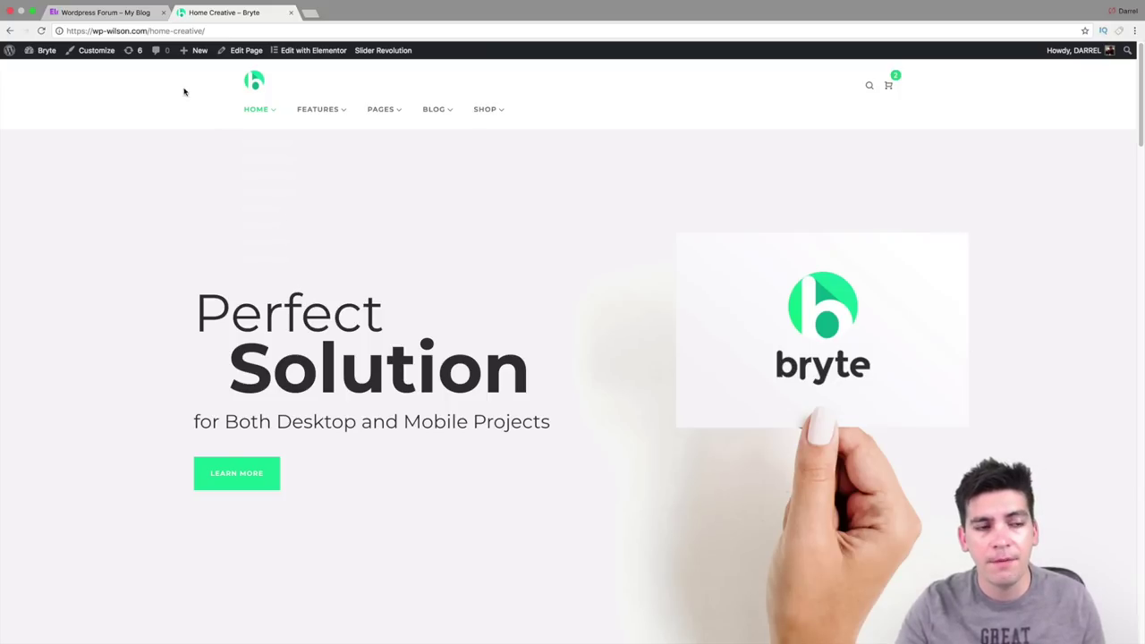
mouse_move(193, 56)
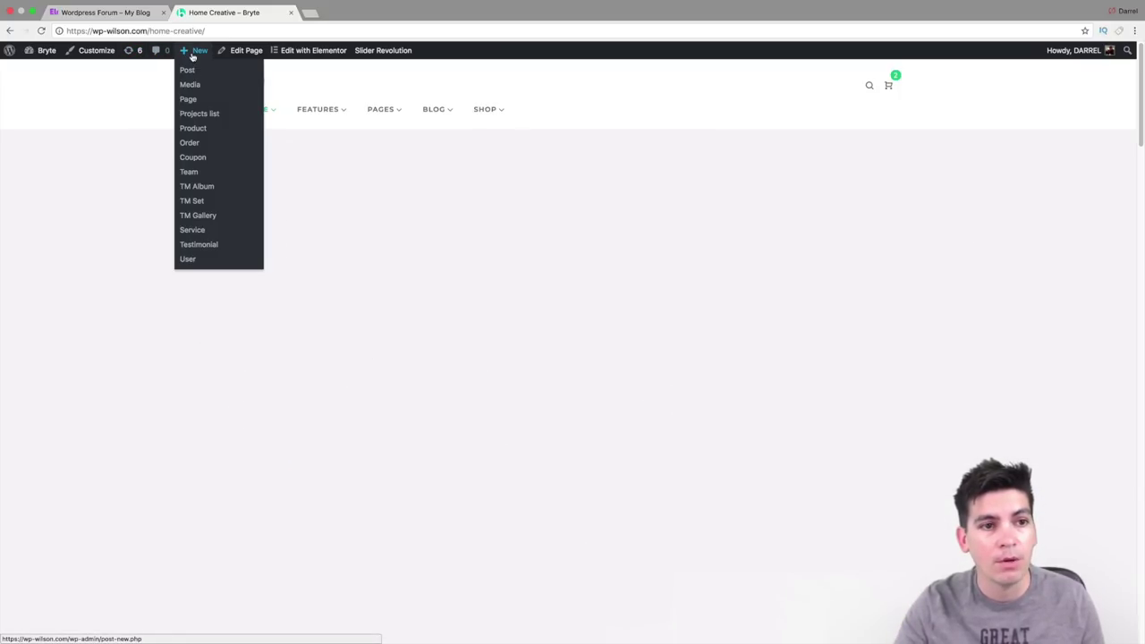
mouse_move(45, 51)
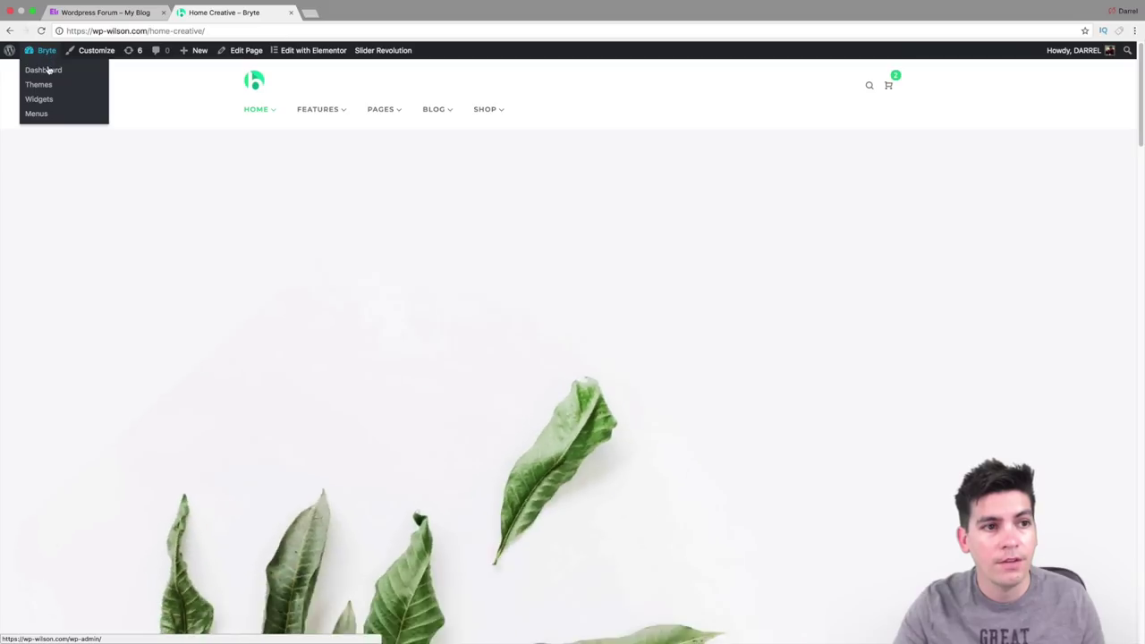
left_click(50, 76)
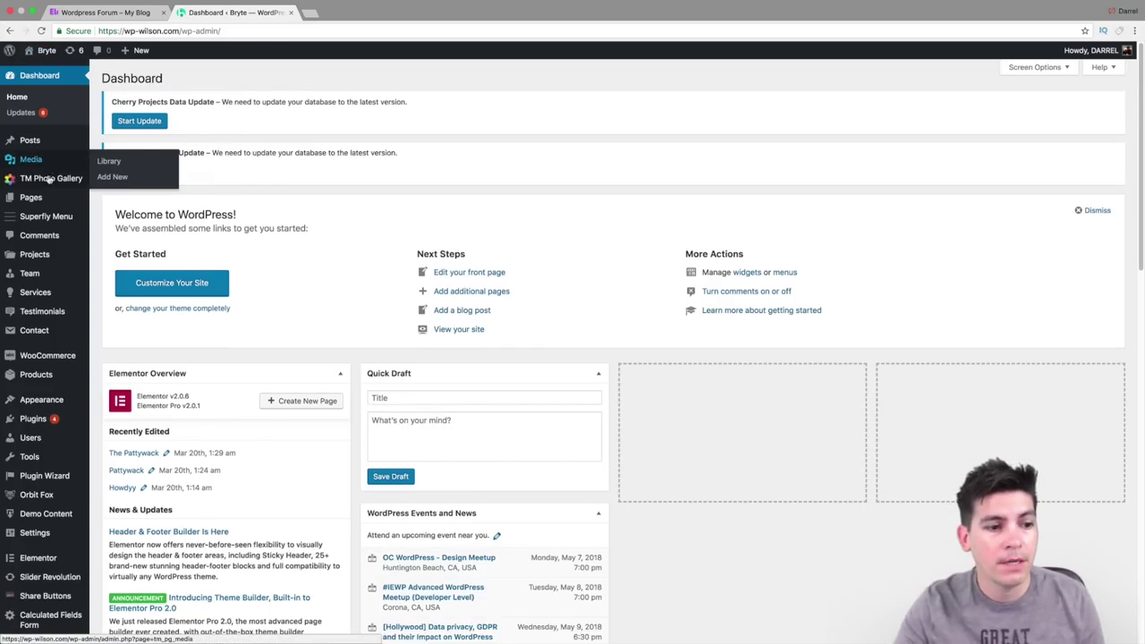
mouse_move(43, 421)
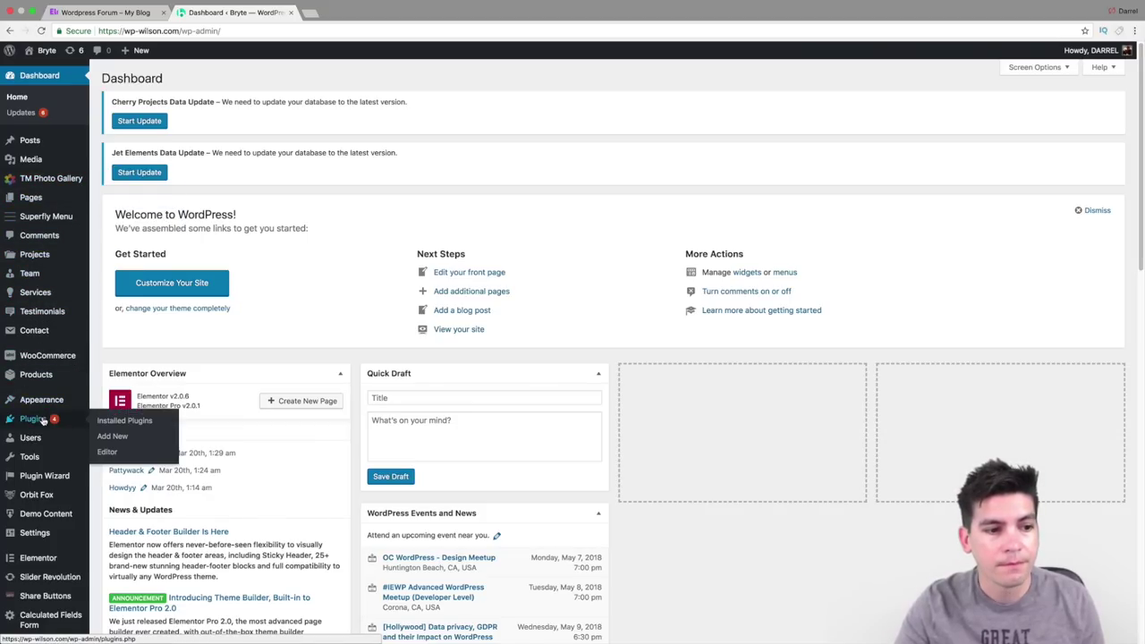
left_click(112, 436)
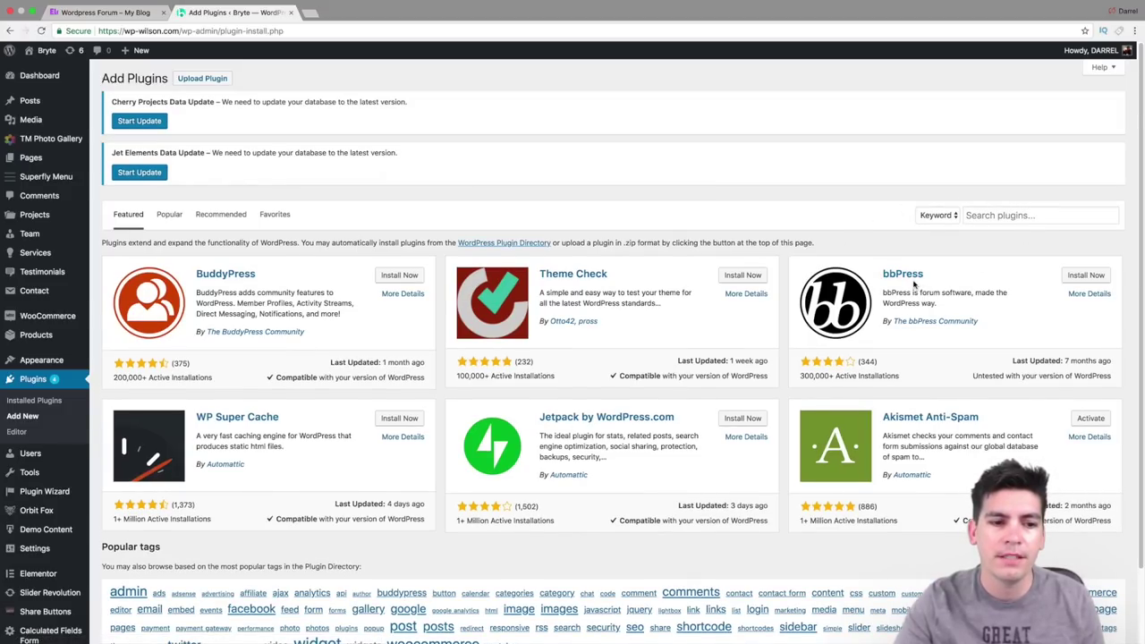
Step: Search the plugin directory for "forum"
left_click(1017, 219)
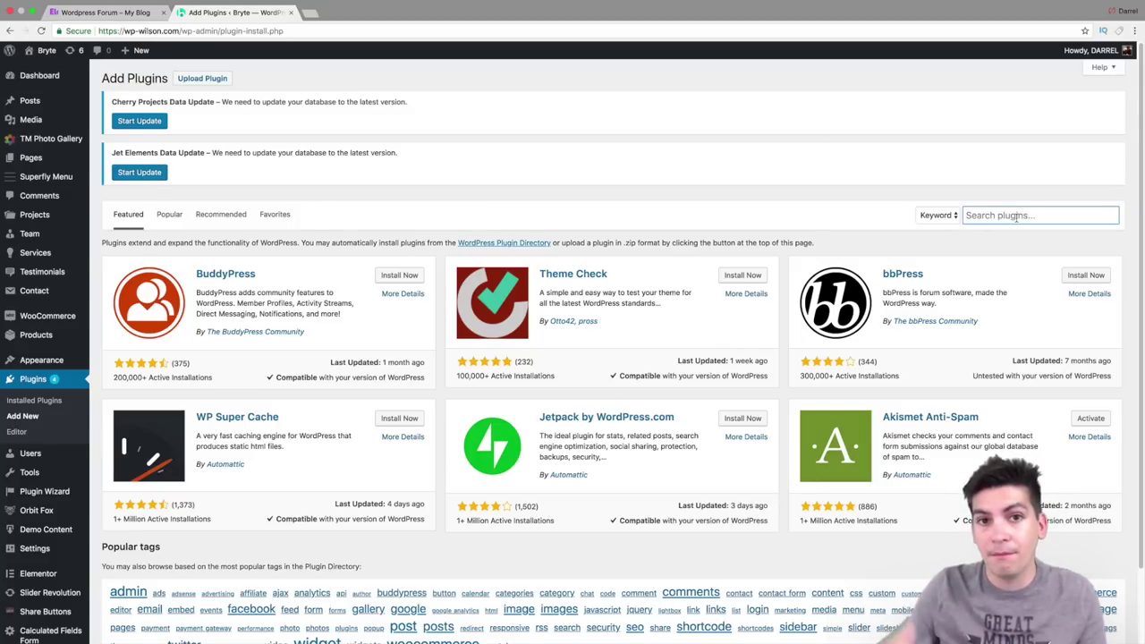
type("wp")
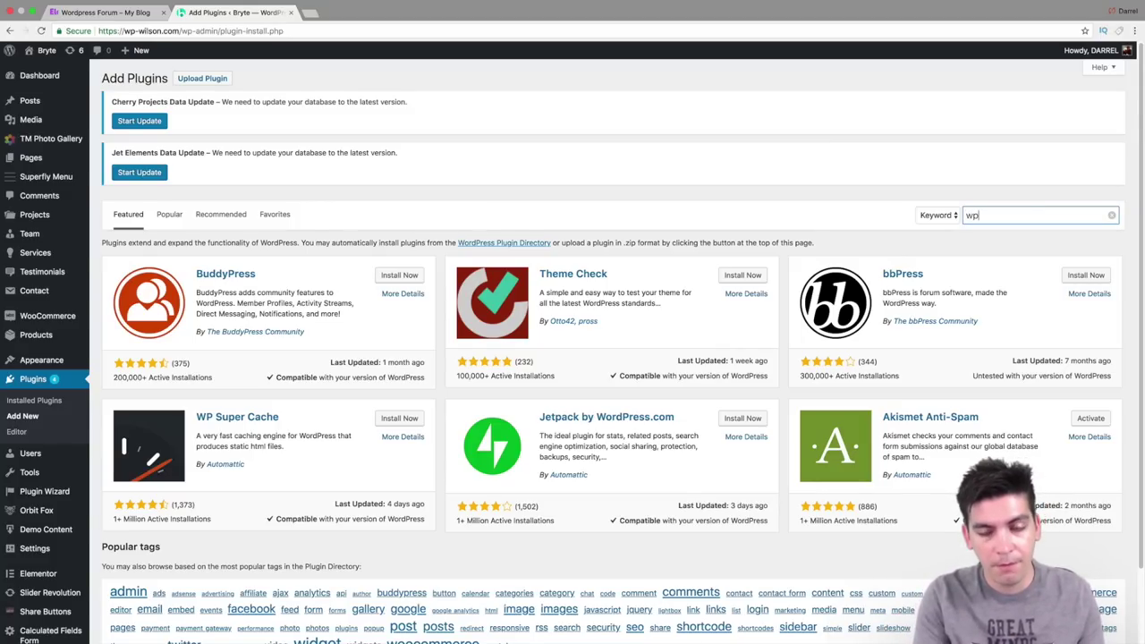
key("BackSpace")
key("BackSpace")
type("for")
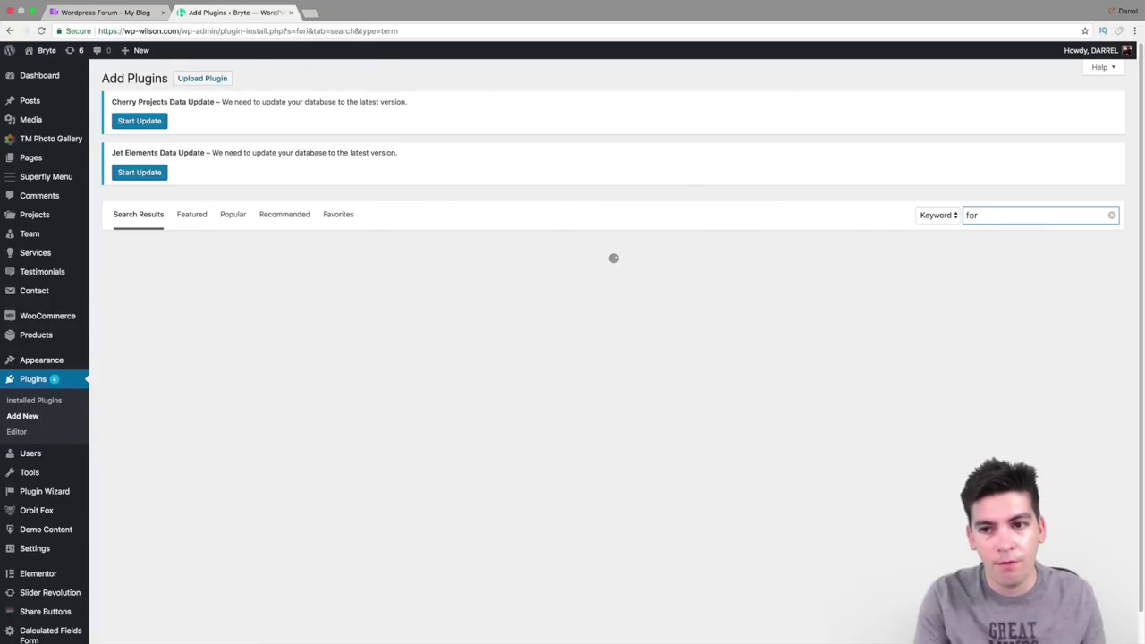
type("um")
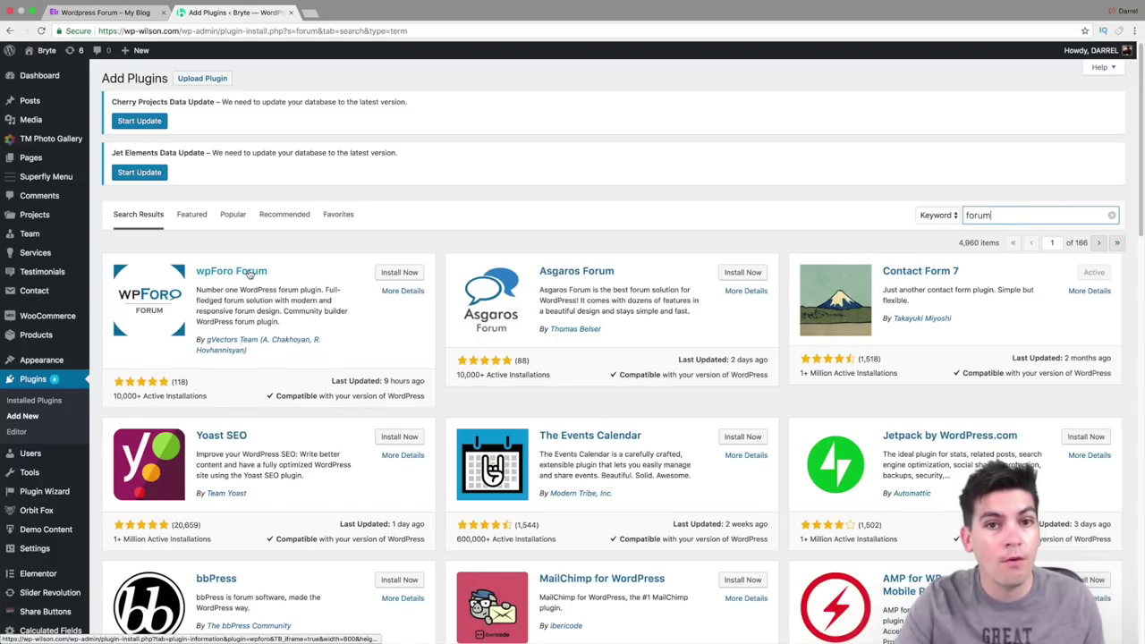
Step: Install and activate the wpForo Forum plugin
left_click(391, 273)
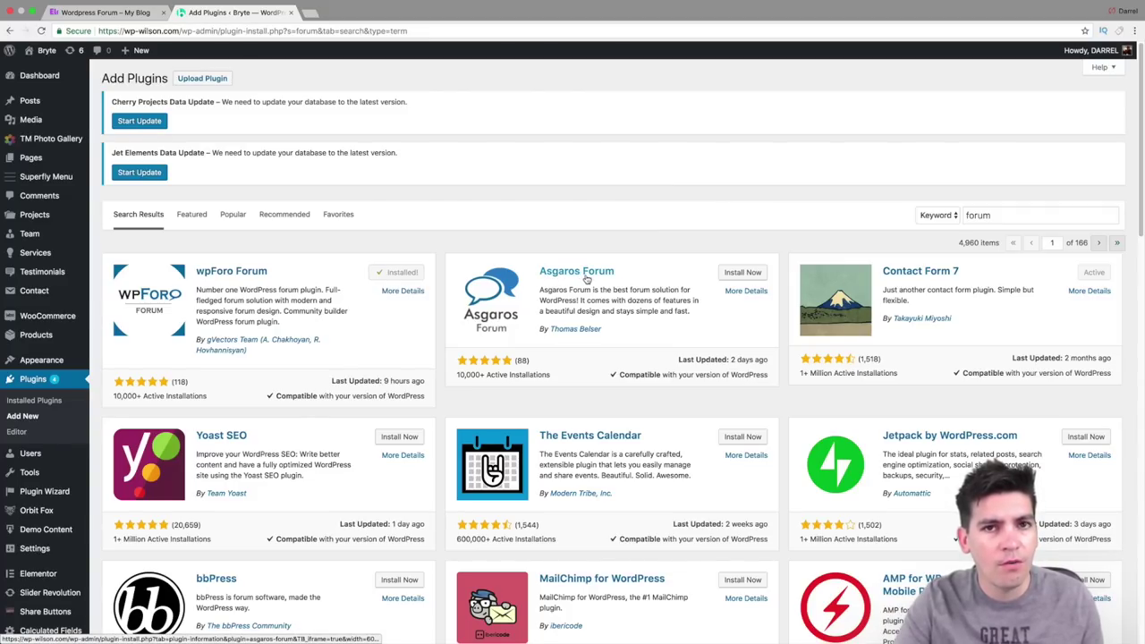
left_click(405, 273)
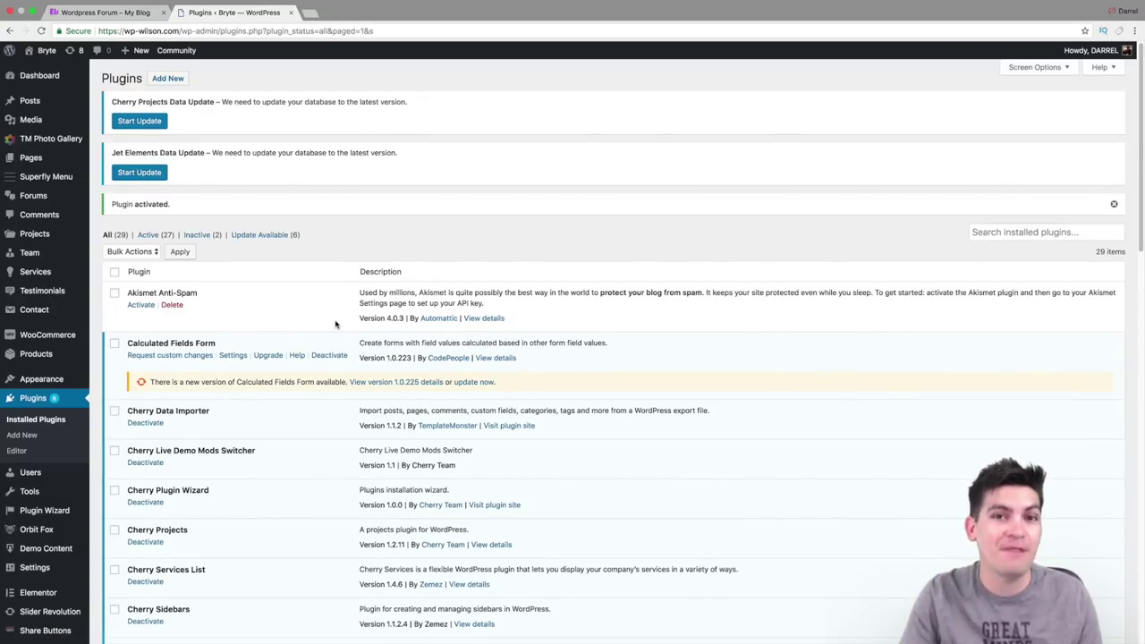
scroll(340, 364, "down", 2)
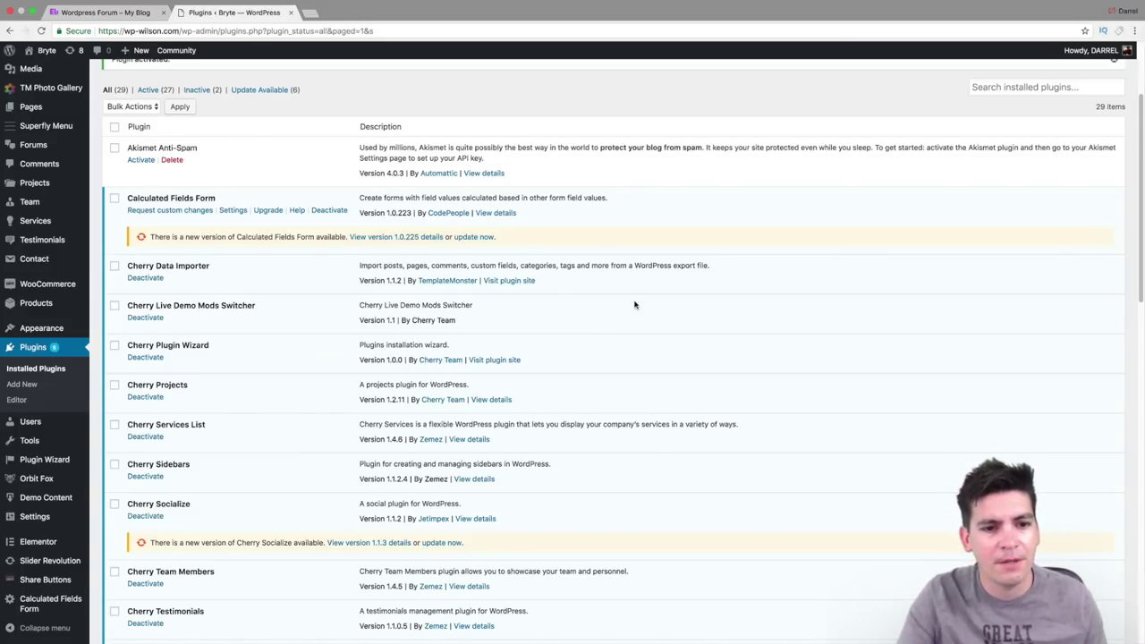
scroll(1144, 224, "down", 1)
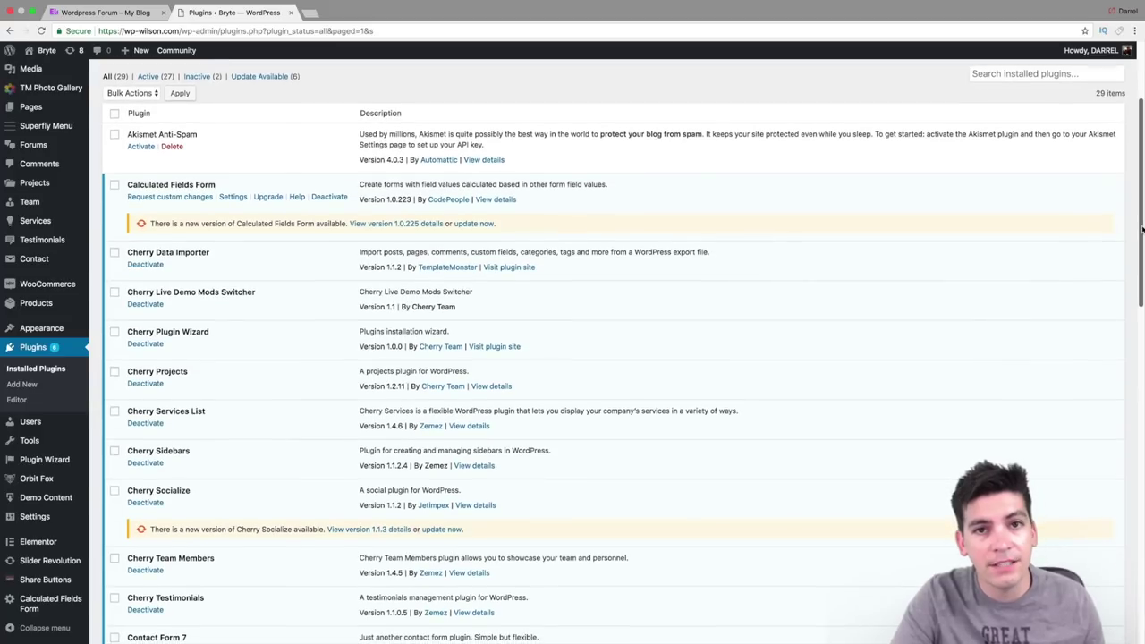
scroll(888, 235, "down", 1)
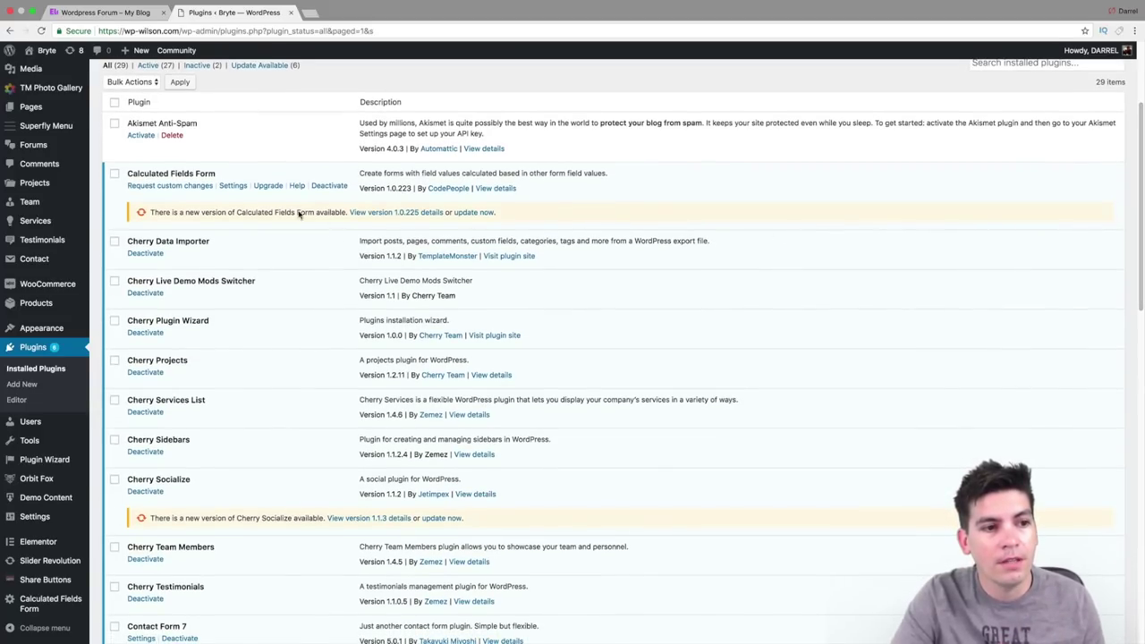
Step: Open the wpForo dashboard and look over its welcome message, general information and board statistics
mouse_move(64, 211)
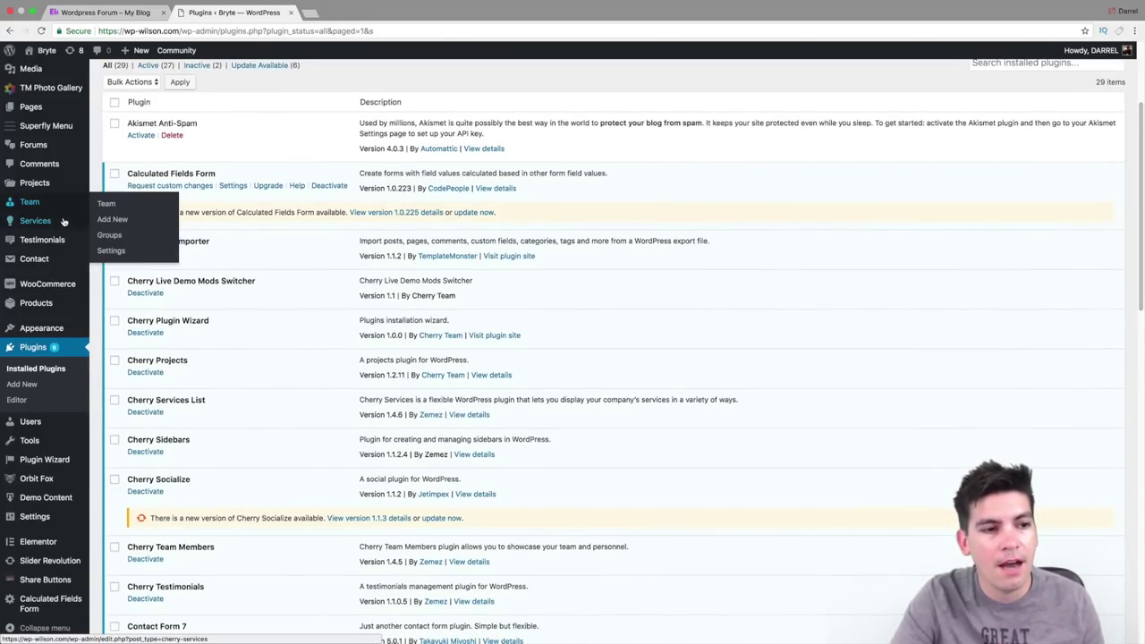
mouse_move(57, 152)
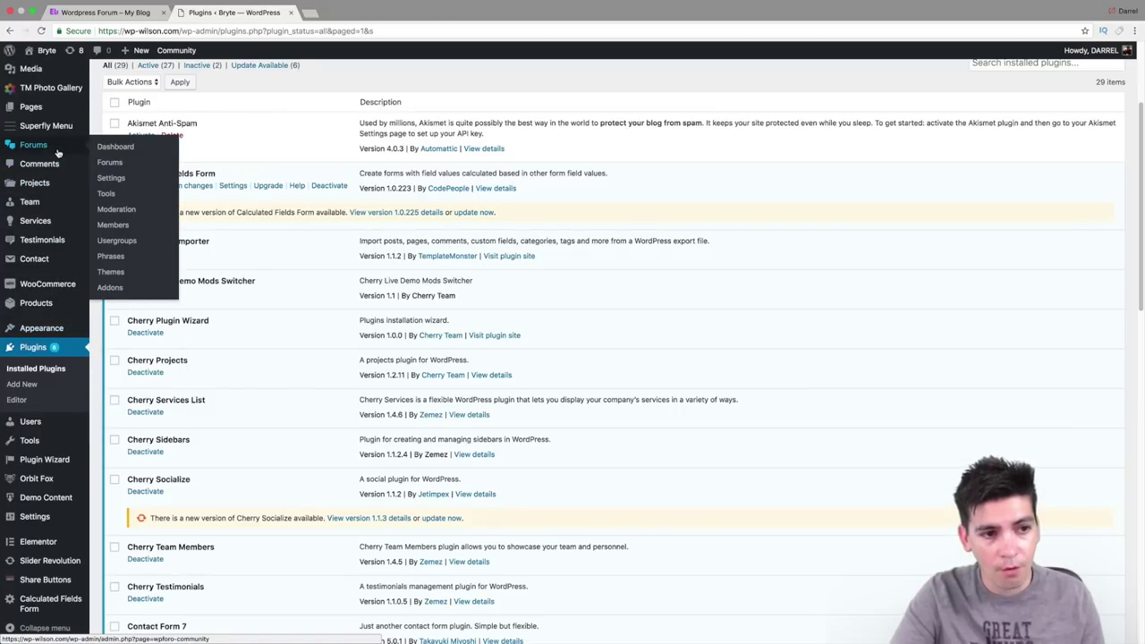
left_click(115, 147)
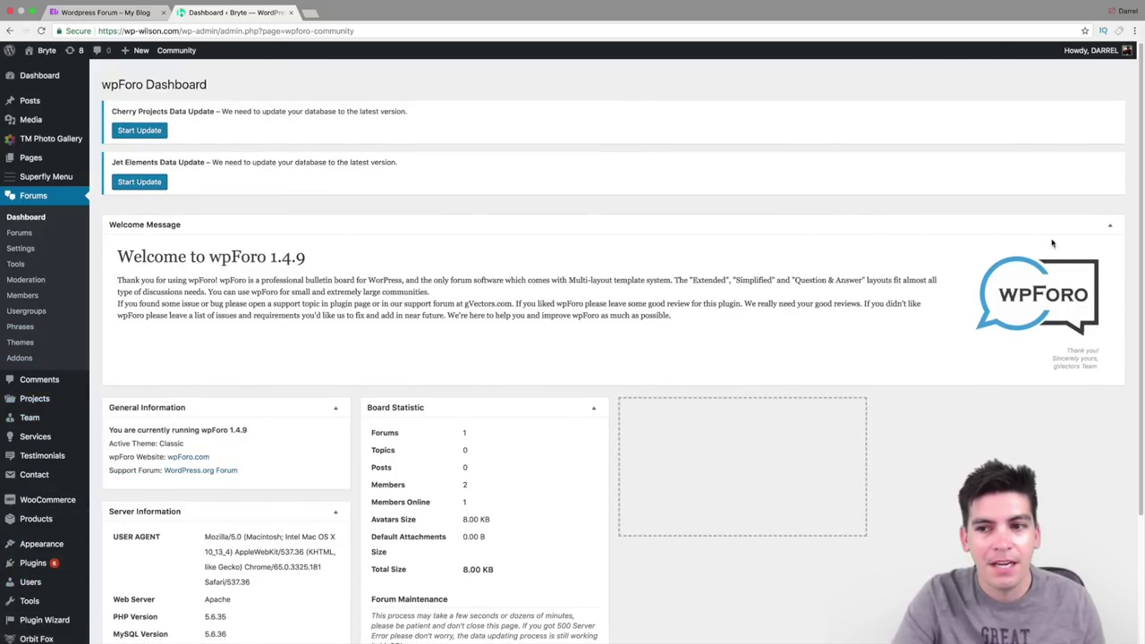
left_click_drag(1143, 182, 1143, 262)
scroll(1144, 263, "up", 2)
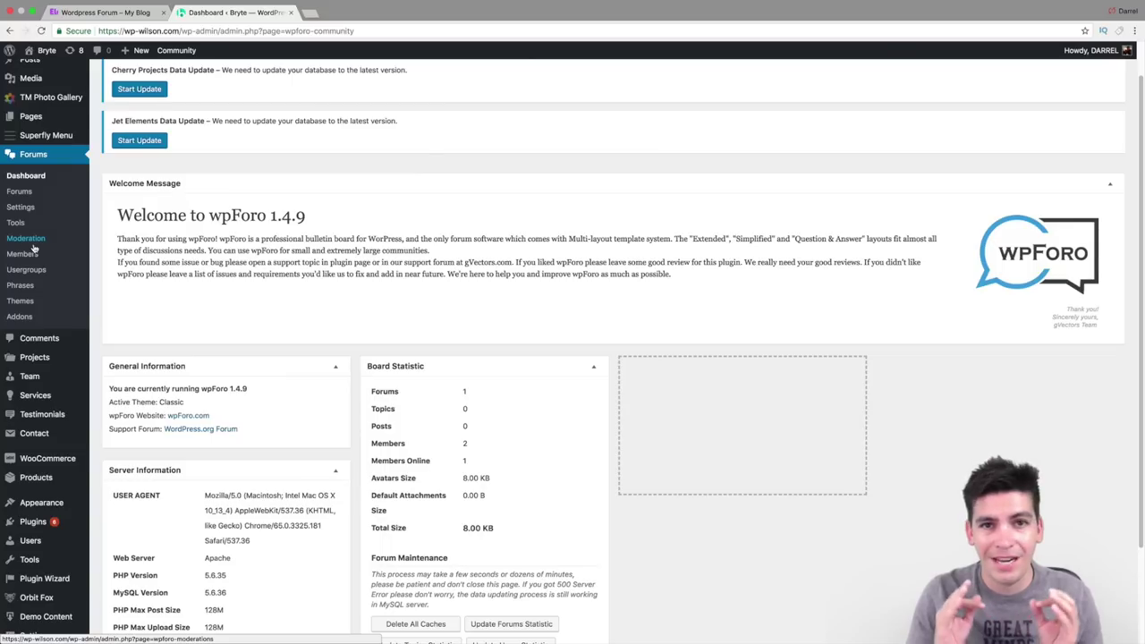
Step: Rename the Main Category forum category to "Wordpress Discussion" and publish the change
left_click(32, 192)
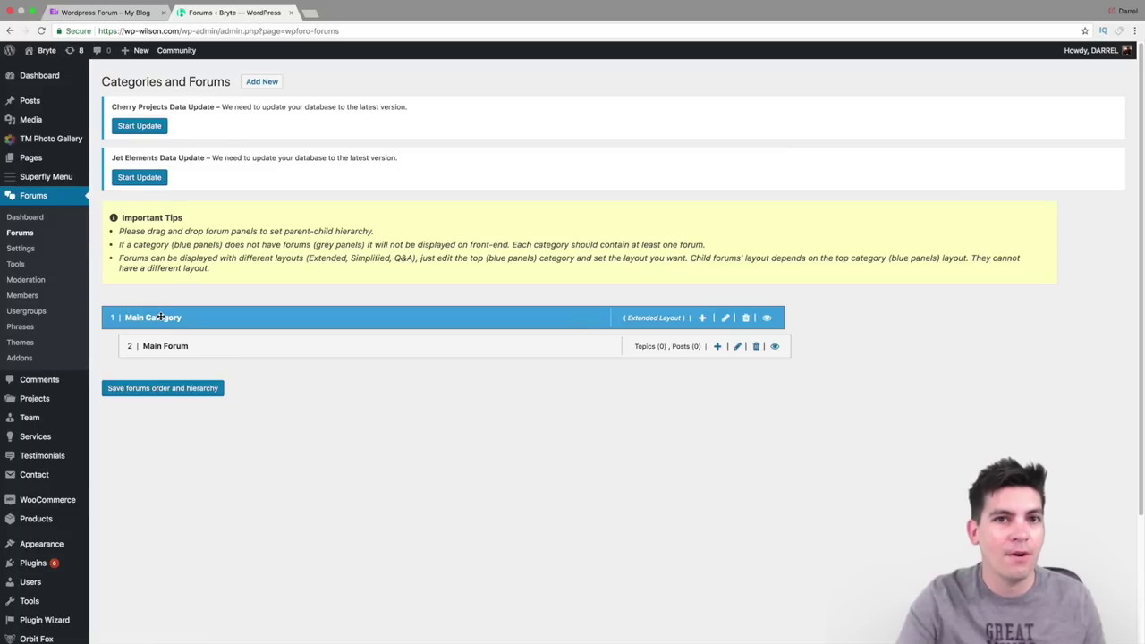
left_click(726, 319)
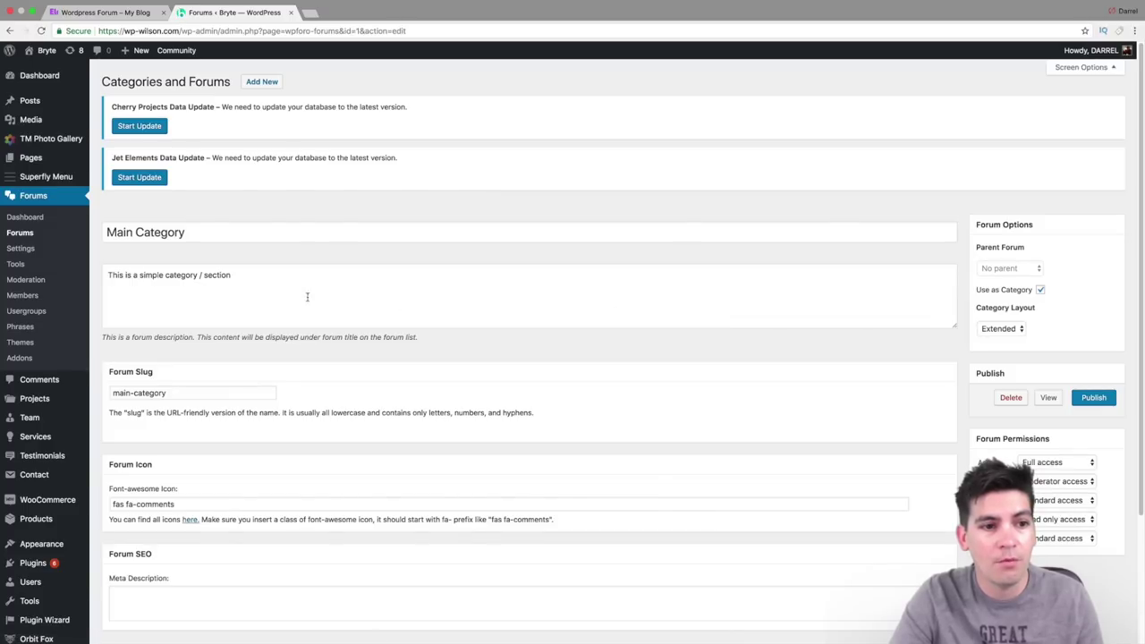
triple_click(274, 233)
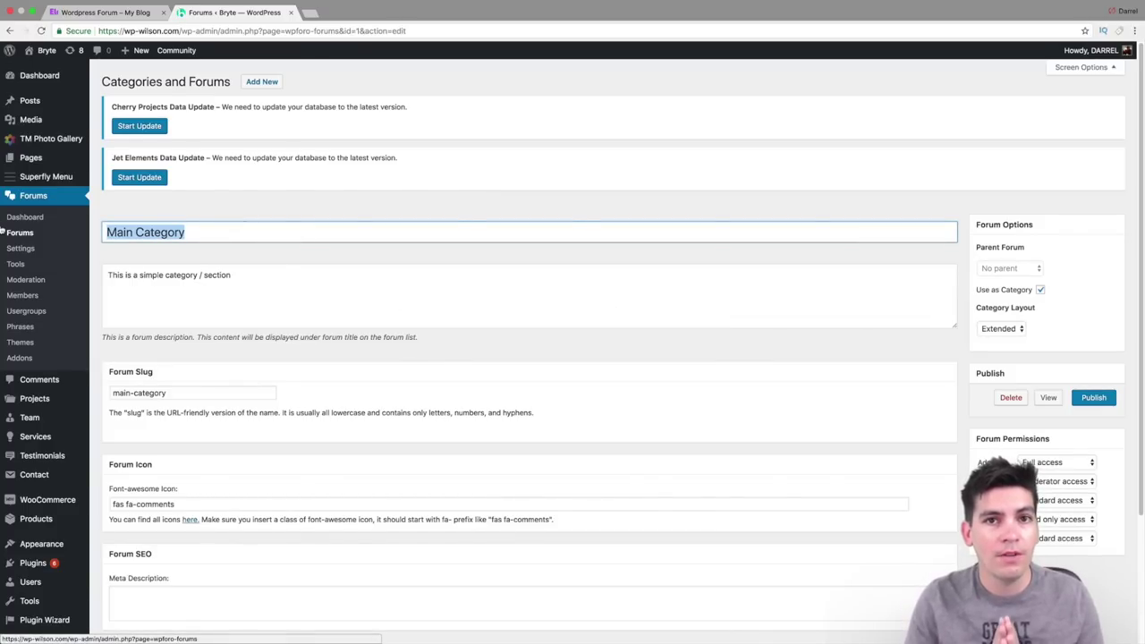
type("W")
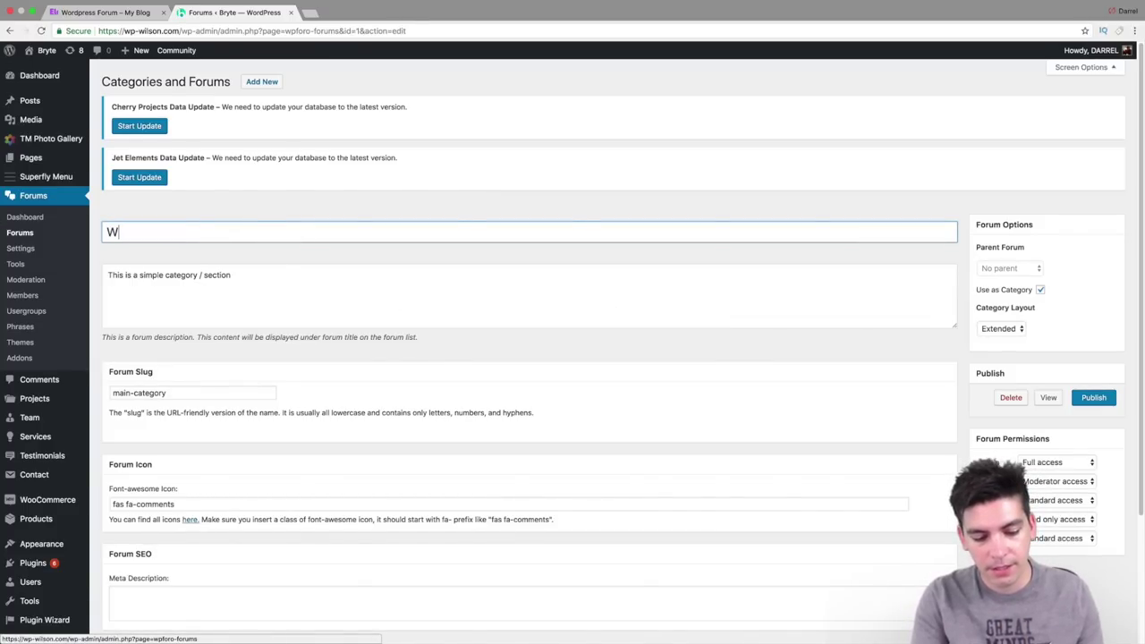
type("ordpress Discussion")
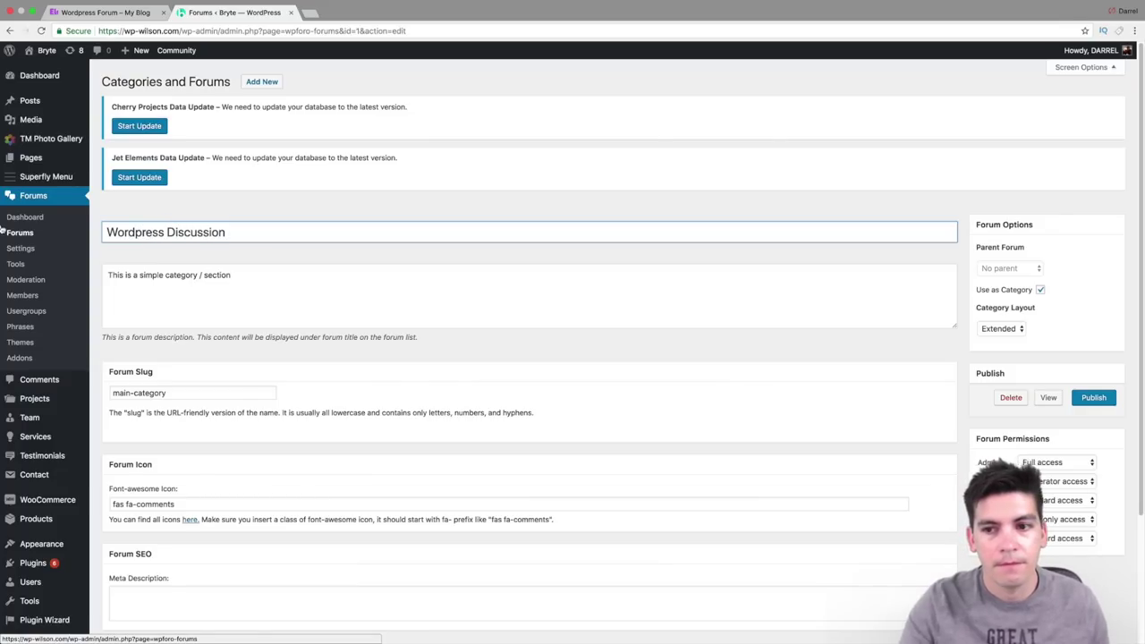
left_click(1085, 401)
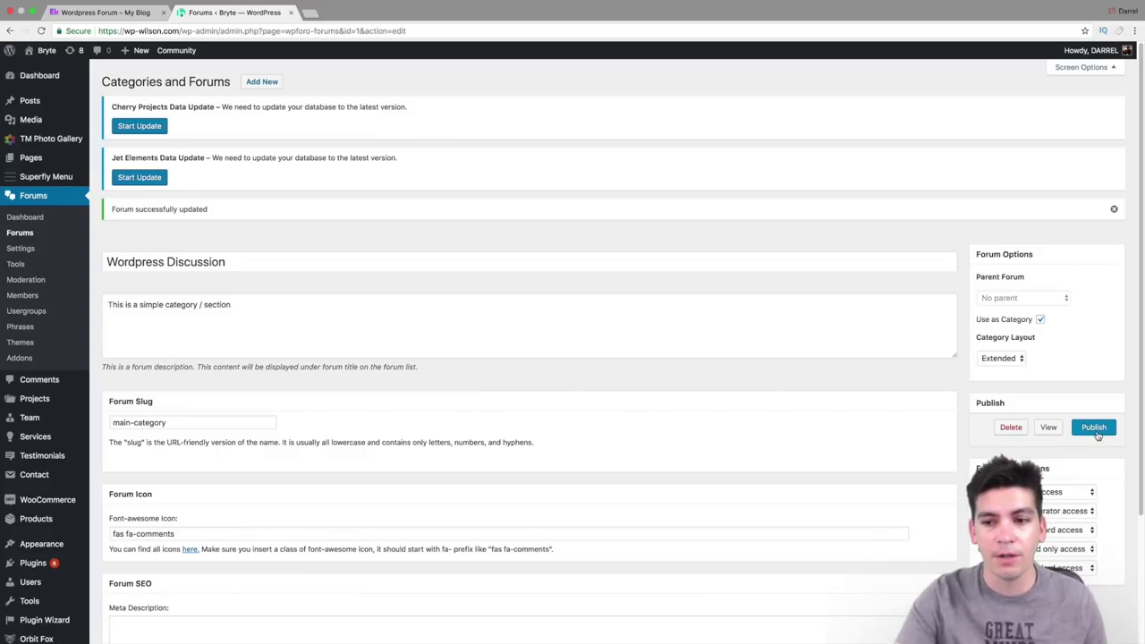
Step: Rename the Main Forum under Wordpress Discussion to "Wordpress Plugins" and publish the change
left_click(20, 233)
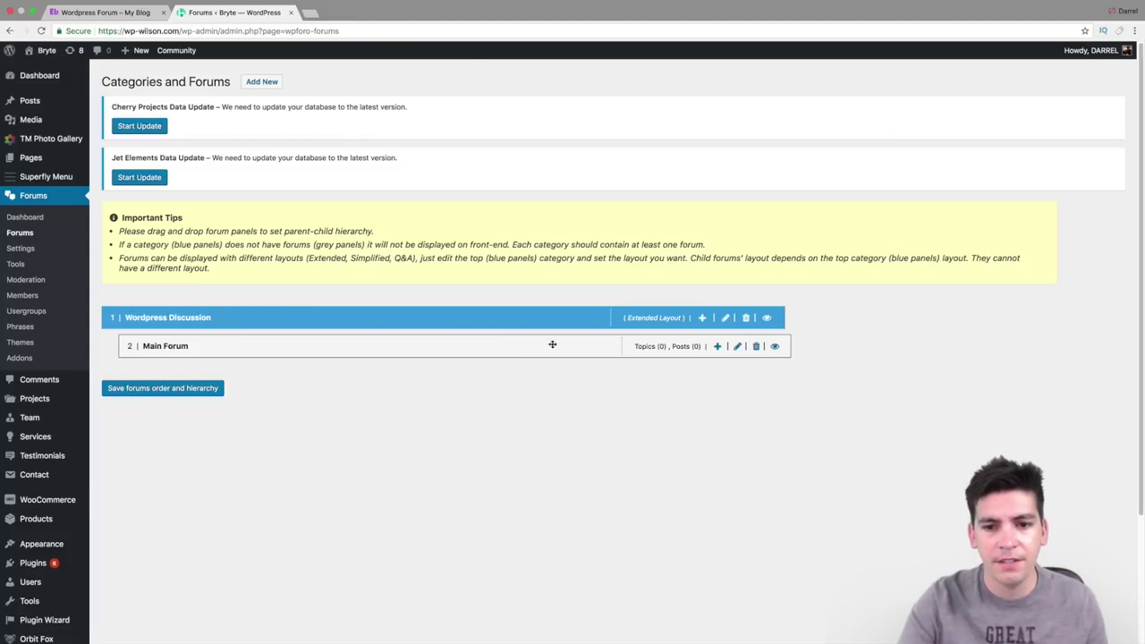
left_click(738, 349)
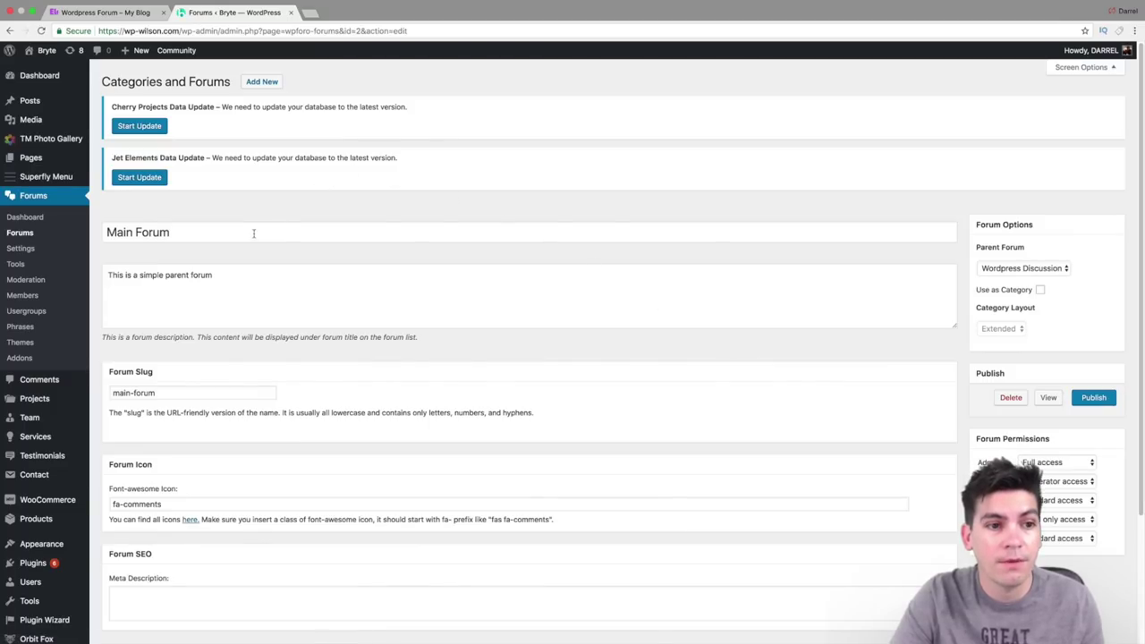
triple_click(253, 232)
type("Wordpr")
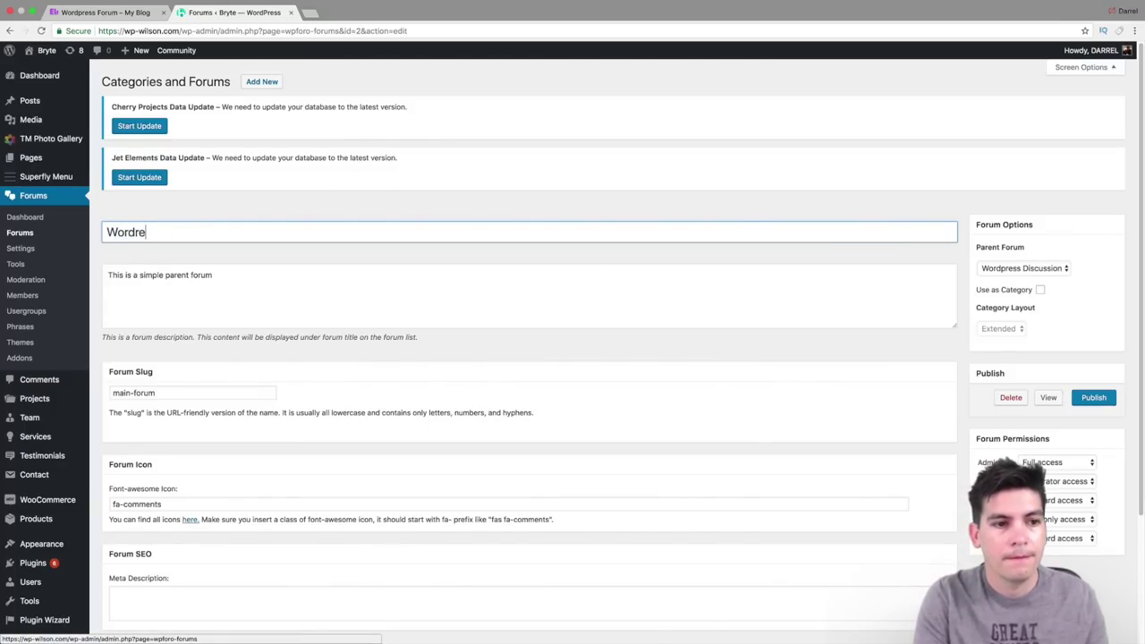
key("BackSpace")
key("BackSpace")
type("press Pl")
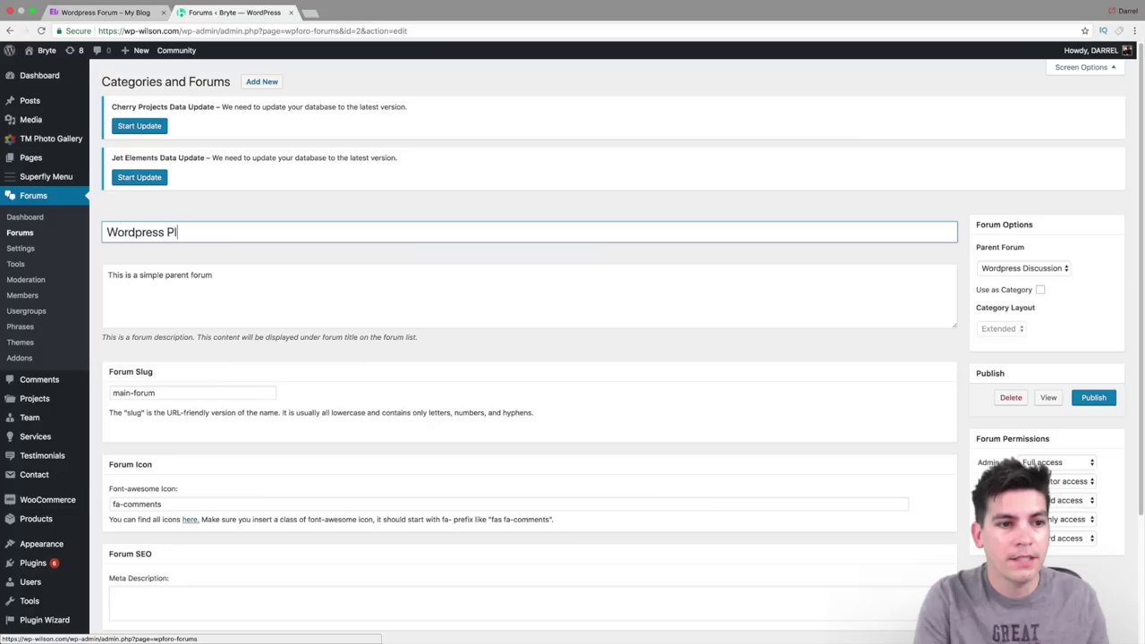
type("ugins")
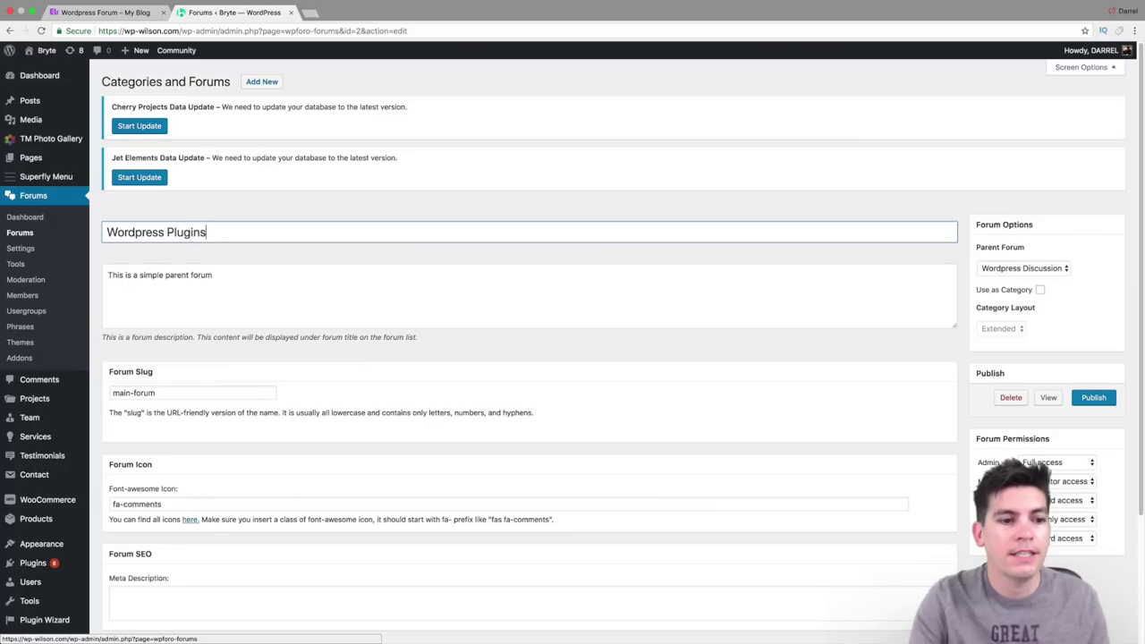
left_click(1095, 400)
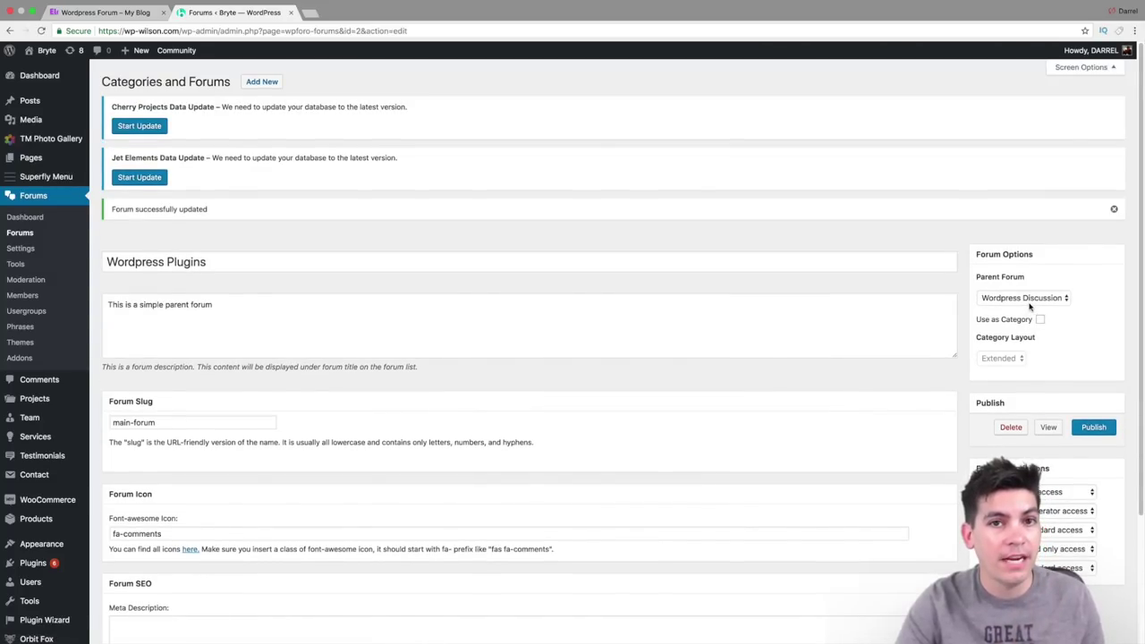
Step: Start a new forum in the Categories and Forums list and title it "Wordpress Themes"
left_click(27, 236)
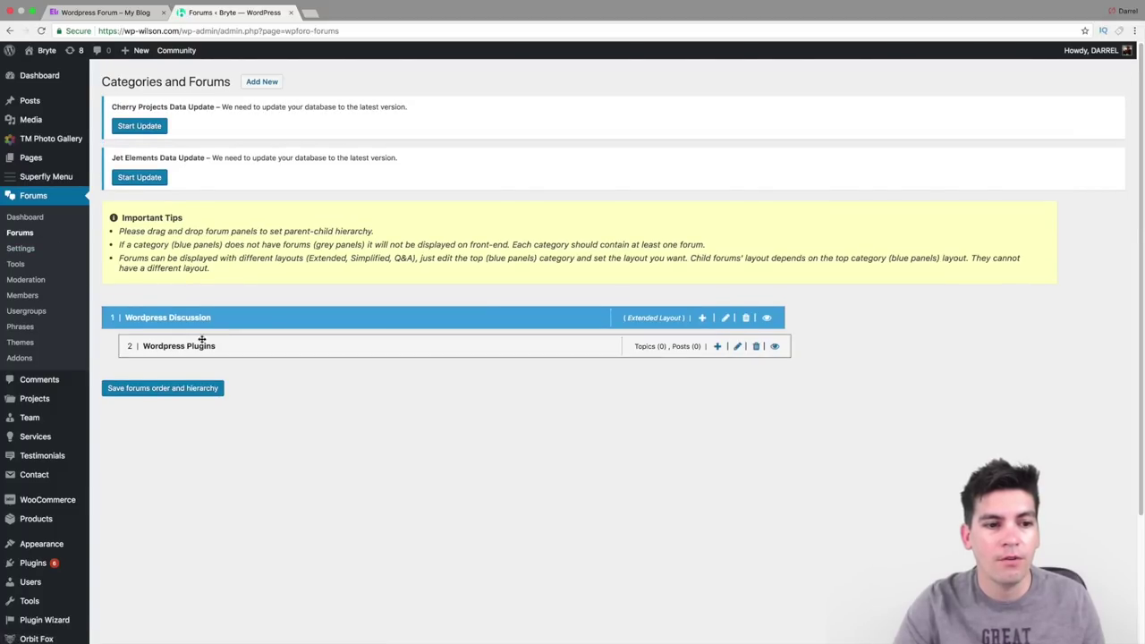
left_click(264, 83)
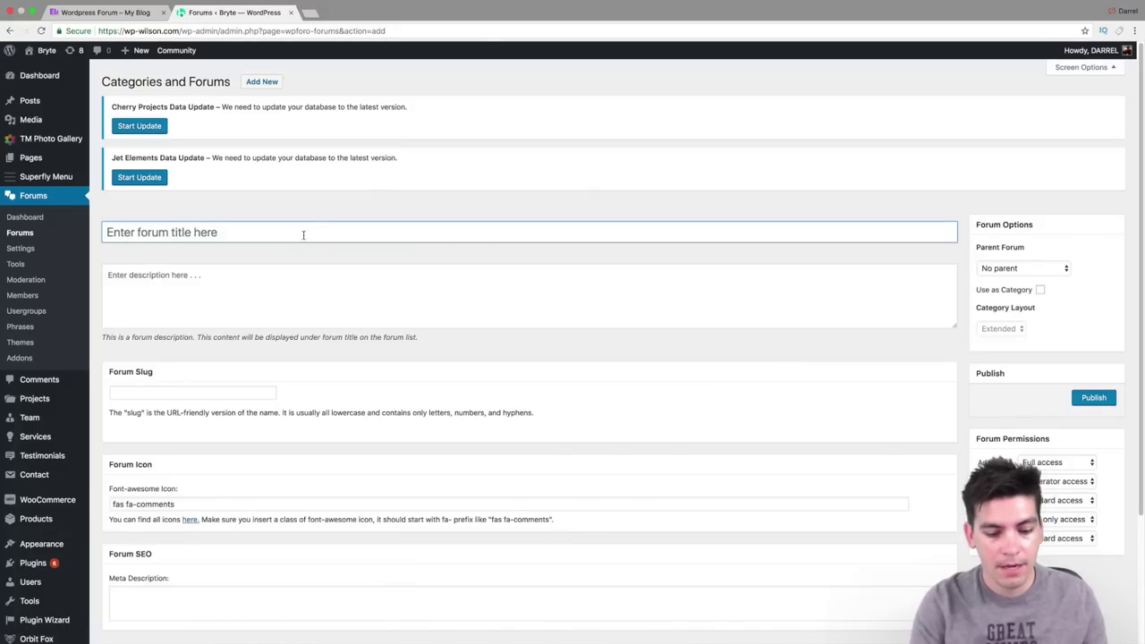
type("Wordpress Th")
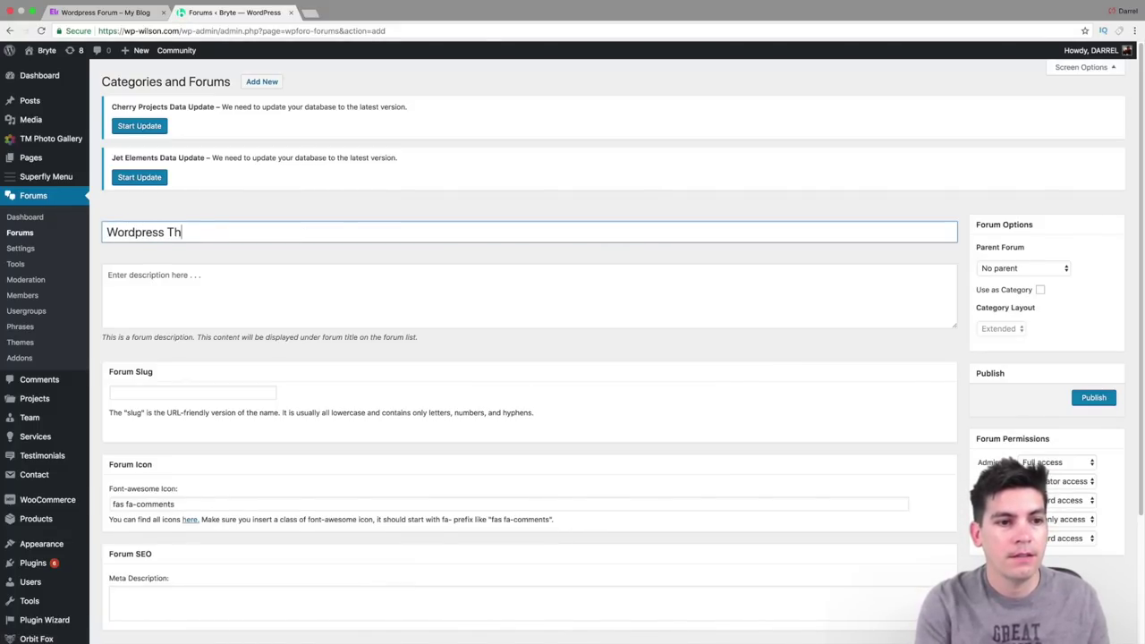
type("emes")
Step: Enter the forum description "We talk about wordpress themes here" and publish the forum
left_click(310, 281)
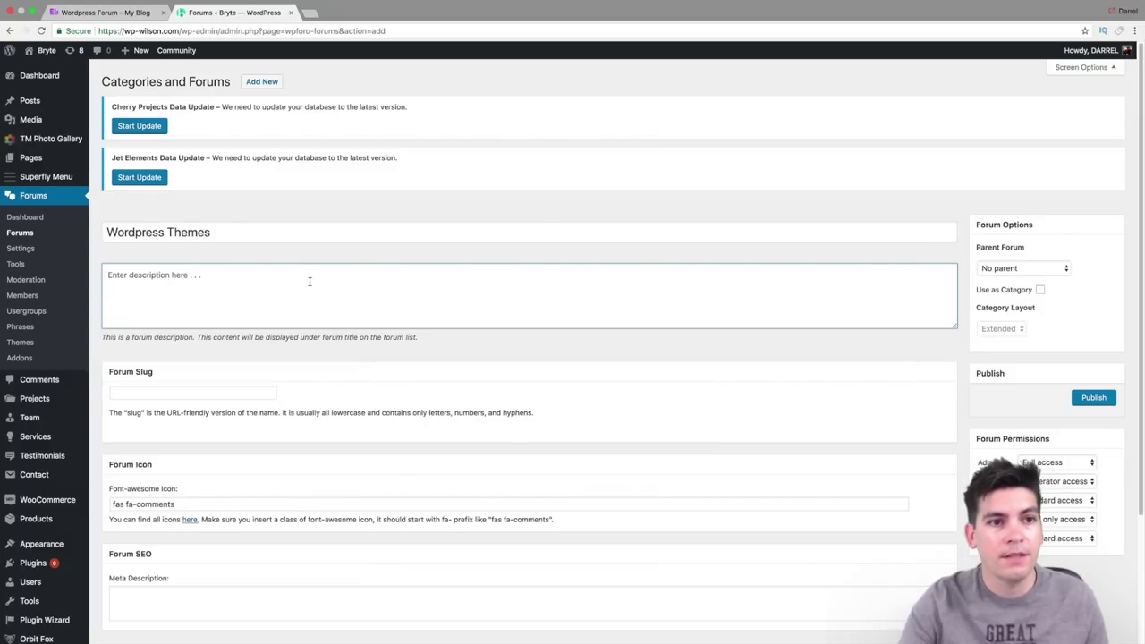
type("H")
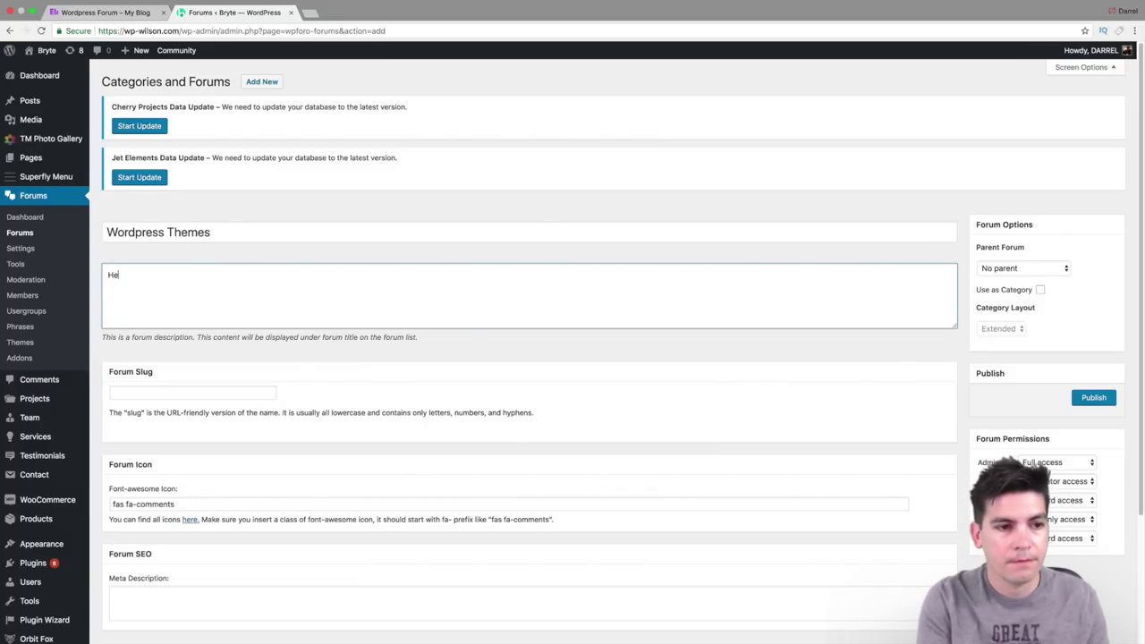
type("e")
key("ctrl+a")
type("We talk abo")
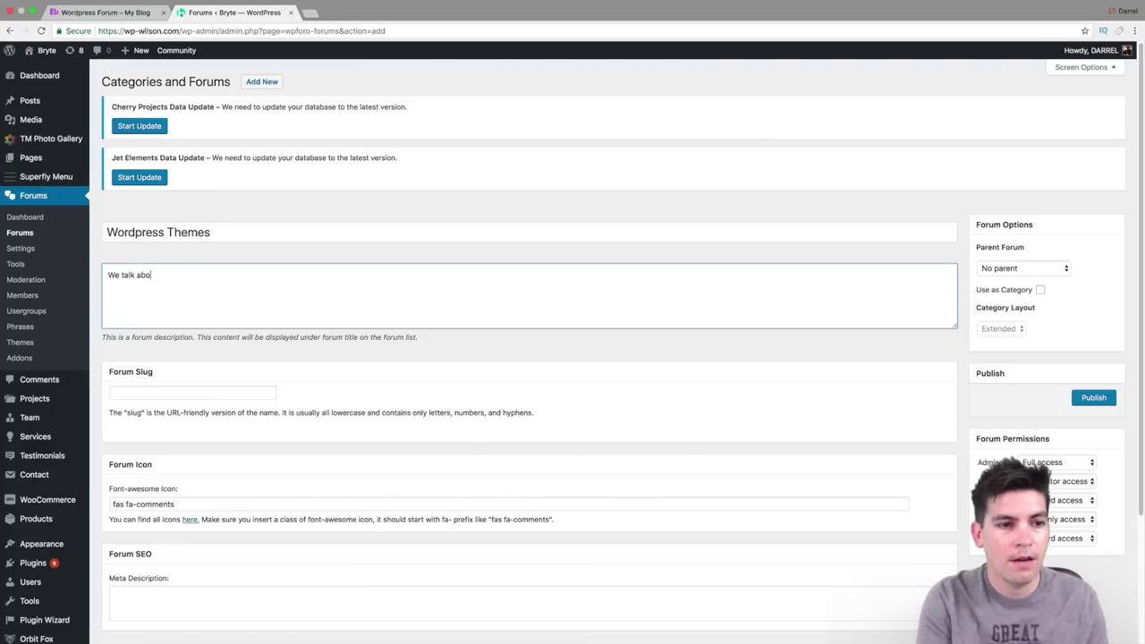
type("ut wordpress themes here")
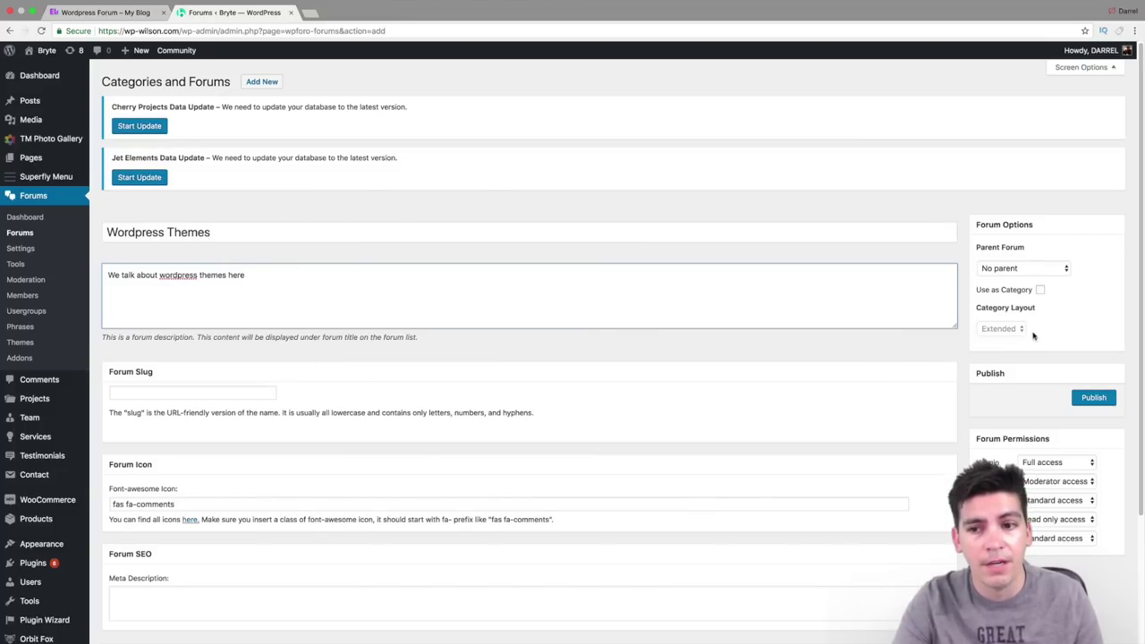
left_click(1100, 403)
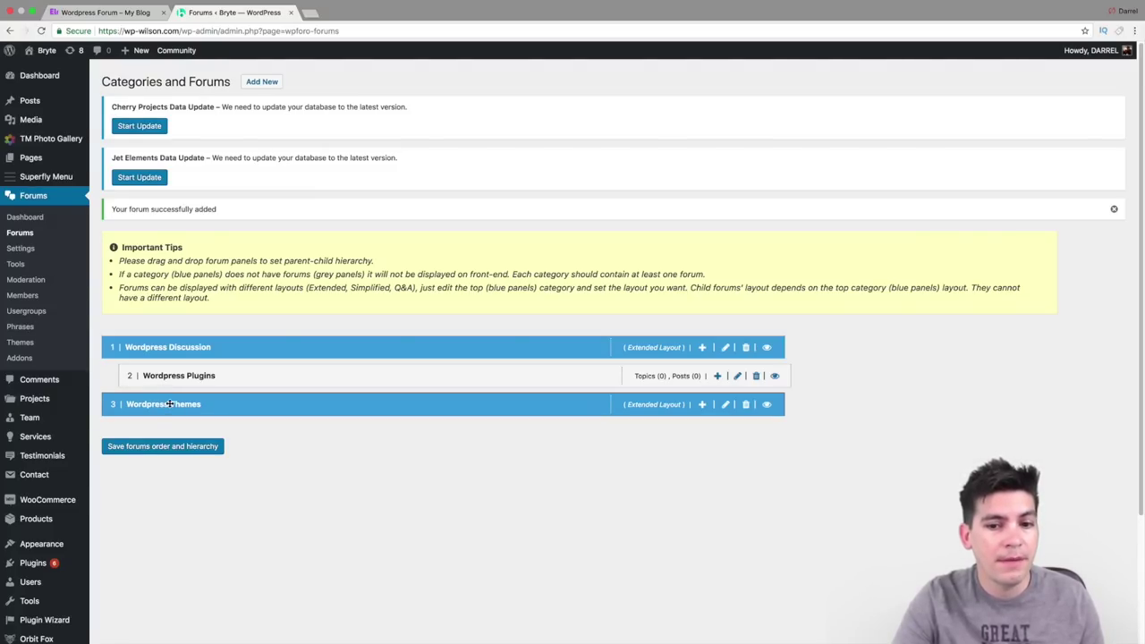
Step: Try nesting Wordpress Themes under Wordpress Discussion, then as a subforum of Wordpress Plugins, and move it back one level
left_click_drag(170, 403, 192, 401)
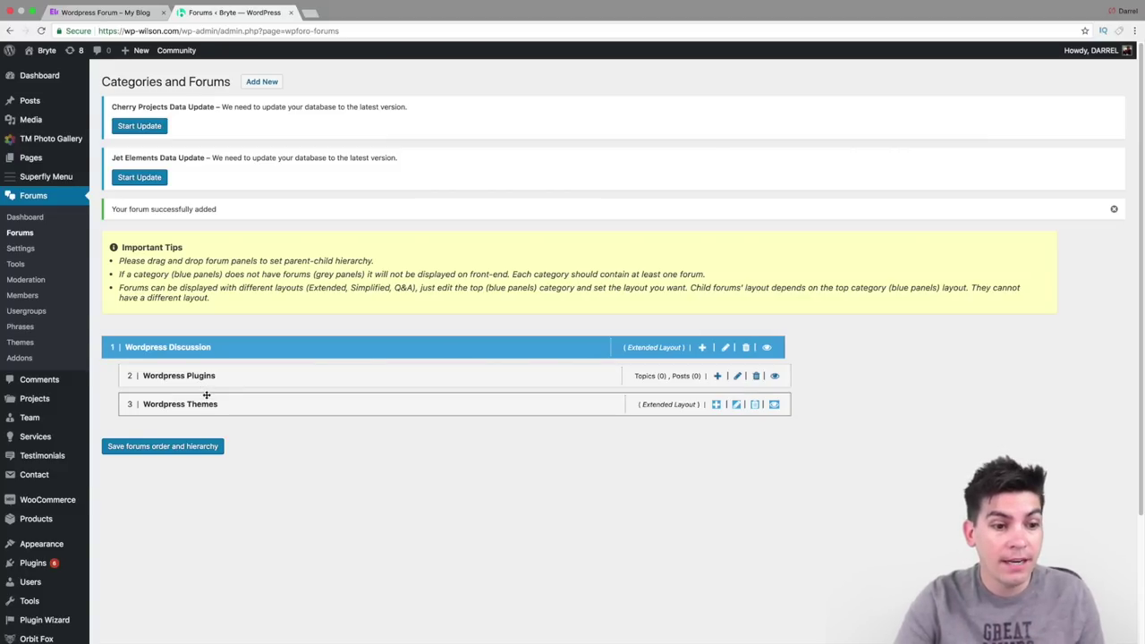
left_click_drag(207, 400, 247, 398)
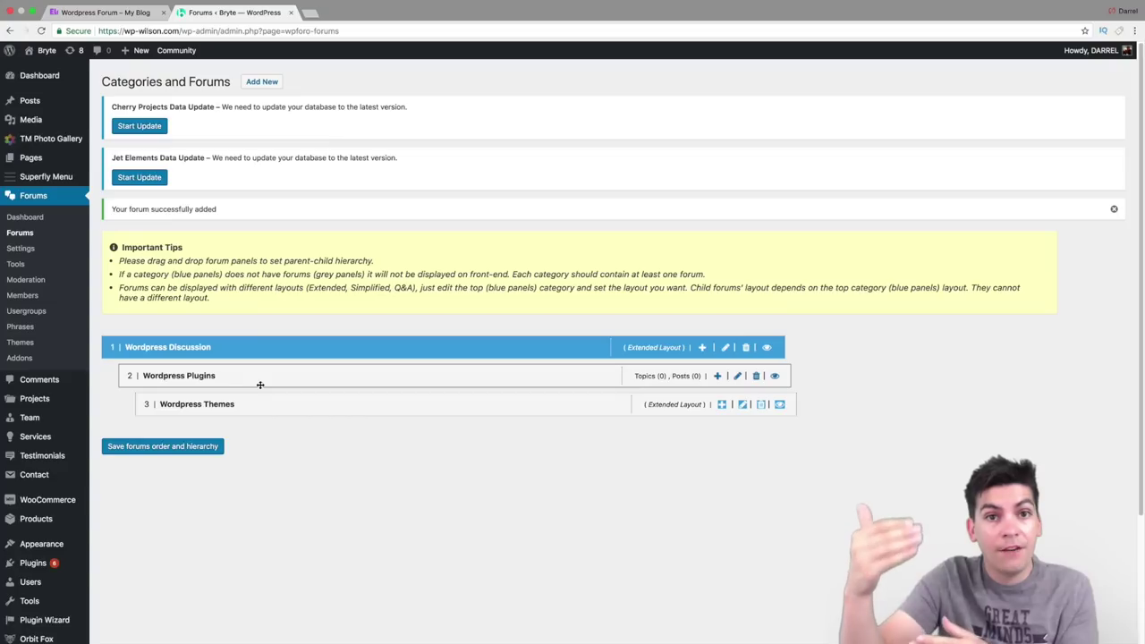
left_click_drag(258, 396, 204, 424)
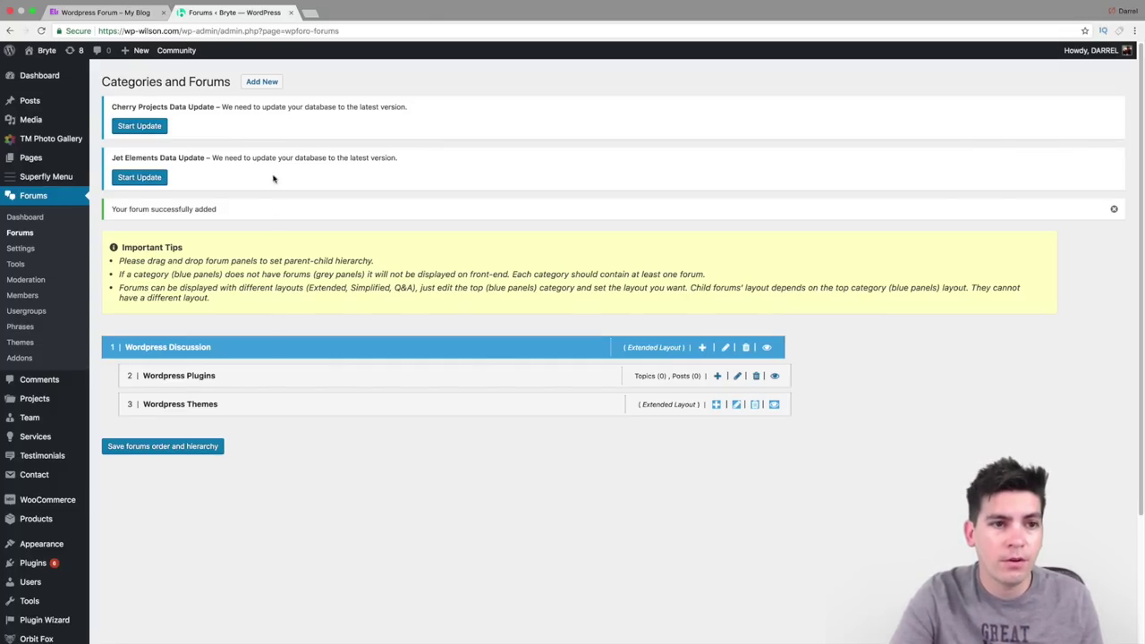
Step: Add and publish a new forum titled "WooCommerce" with no parent
left_click(266, 85)
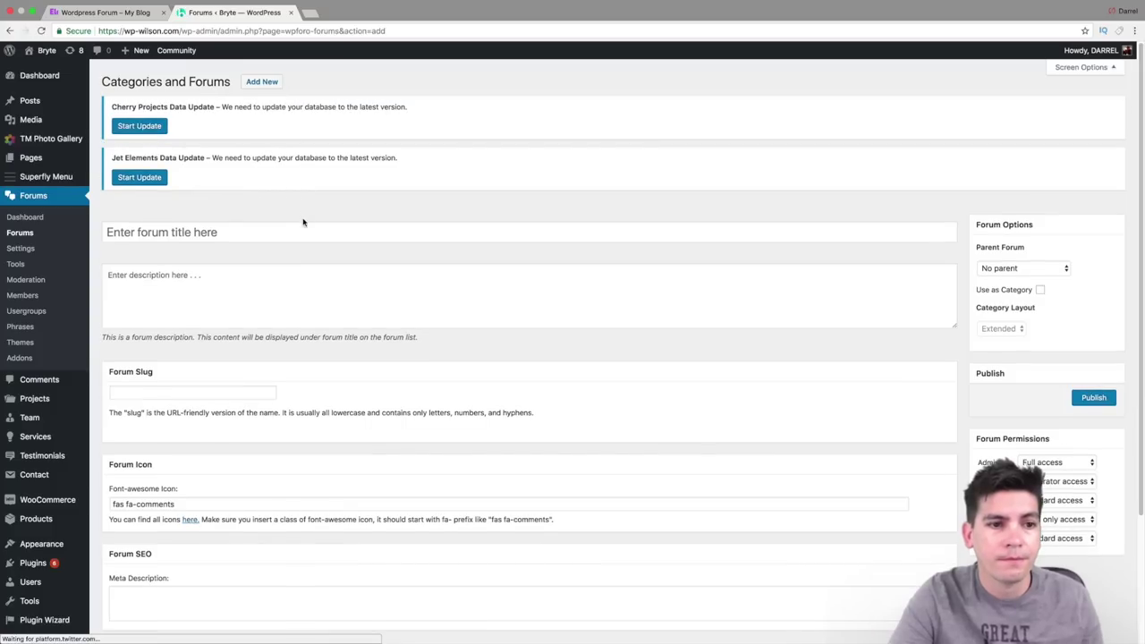
left_click(305, 233)
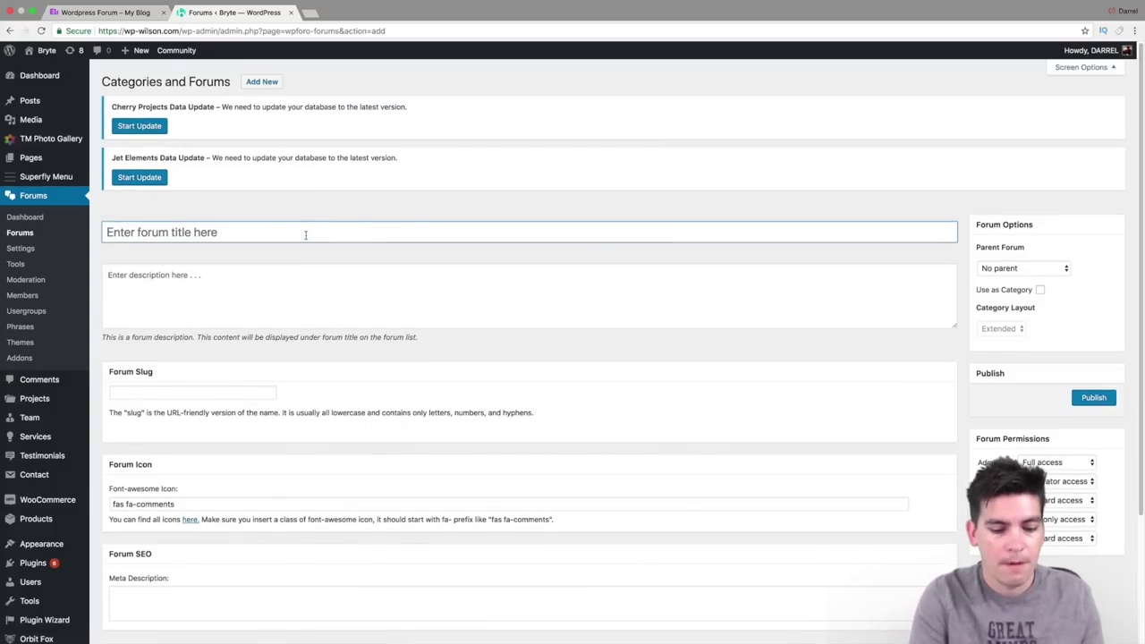
type("WooCome")
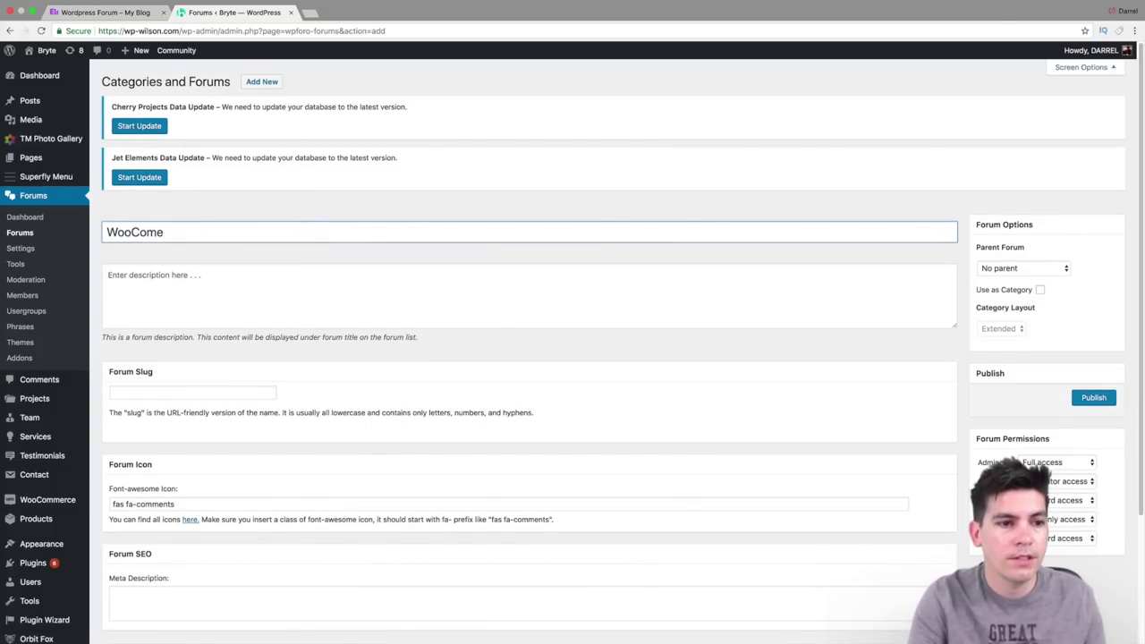
key("BackSpace")
type("merce")
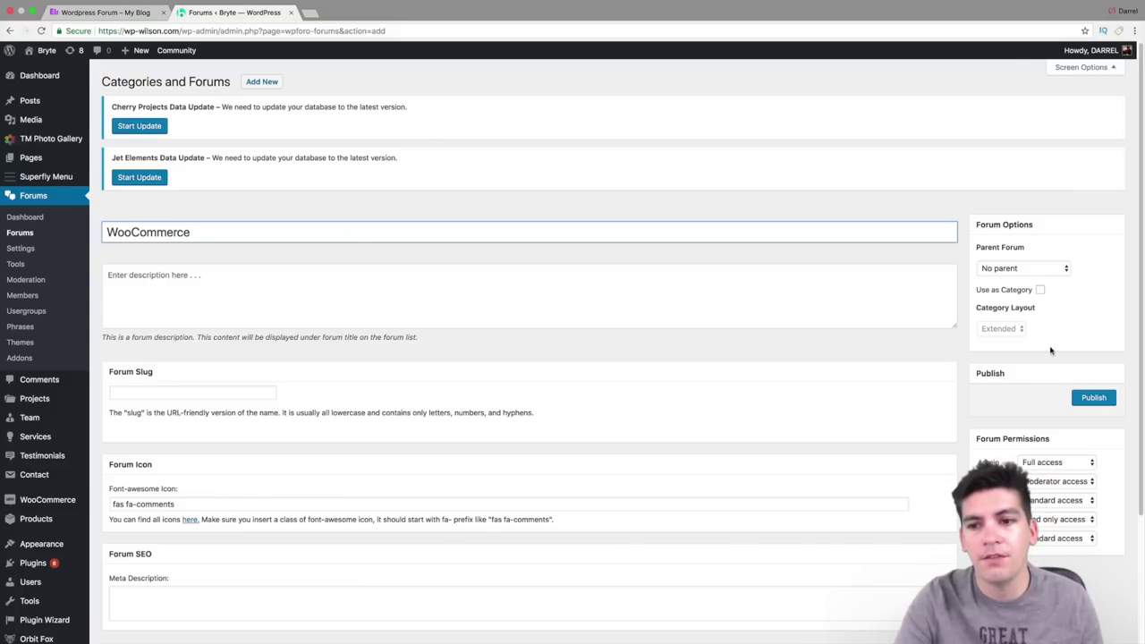
left_click(1095, 397)
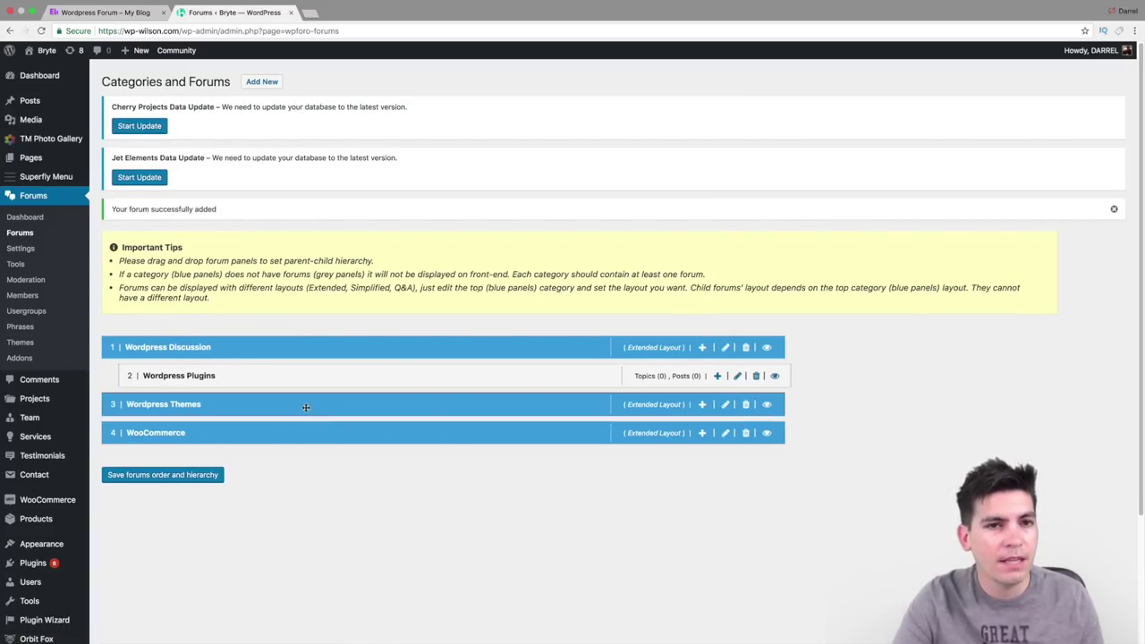
Step: Nest Wordpress Themes under the Wordpress Discussion category and save the forum order and hierarchy
left_click_drag(306, 407, 311, 409)
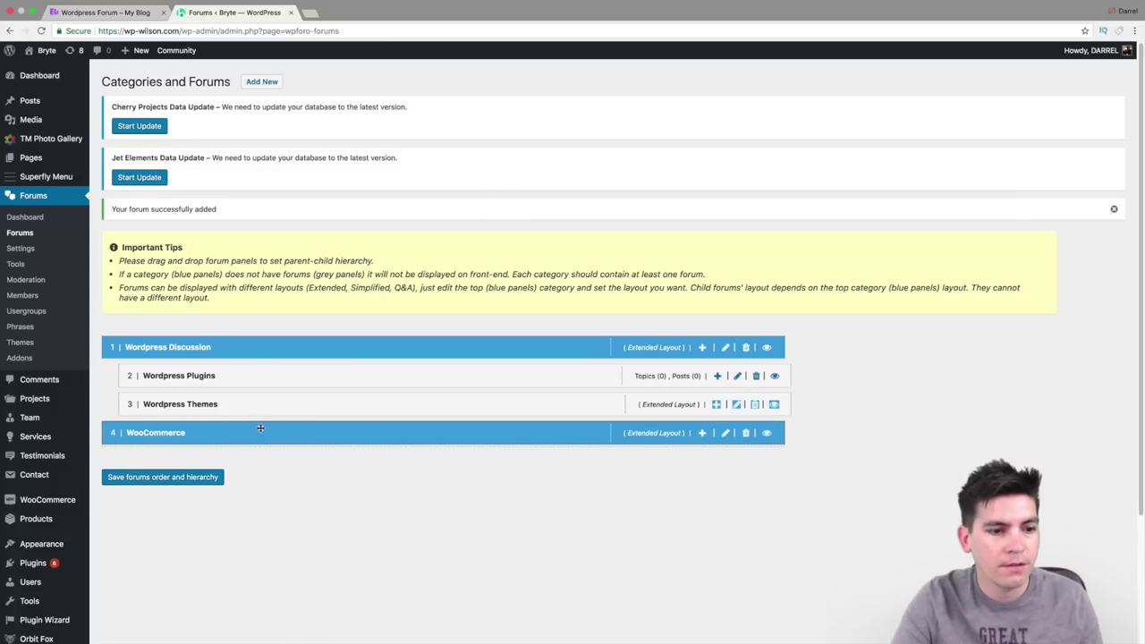
left_click(177, 478)
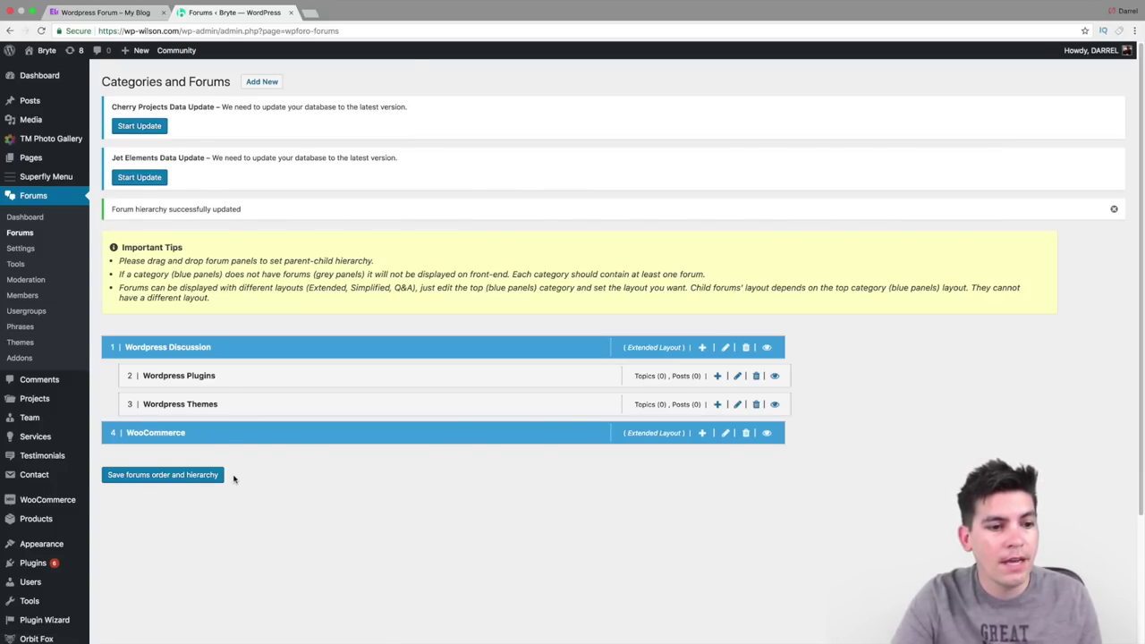
Step: Publish a new forum titled "Payment Methods" and nest it under the WooCommerce category
left_click(257, 83)
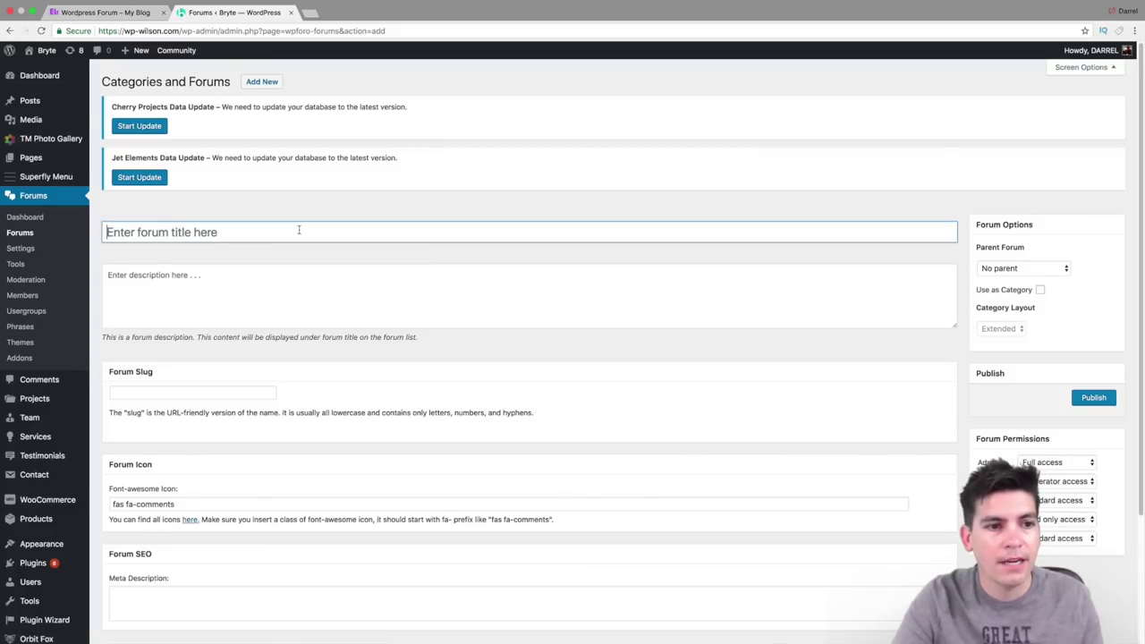
type("P")
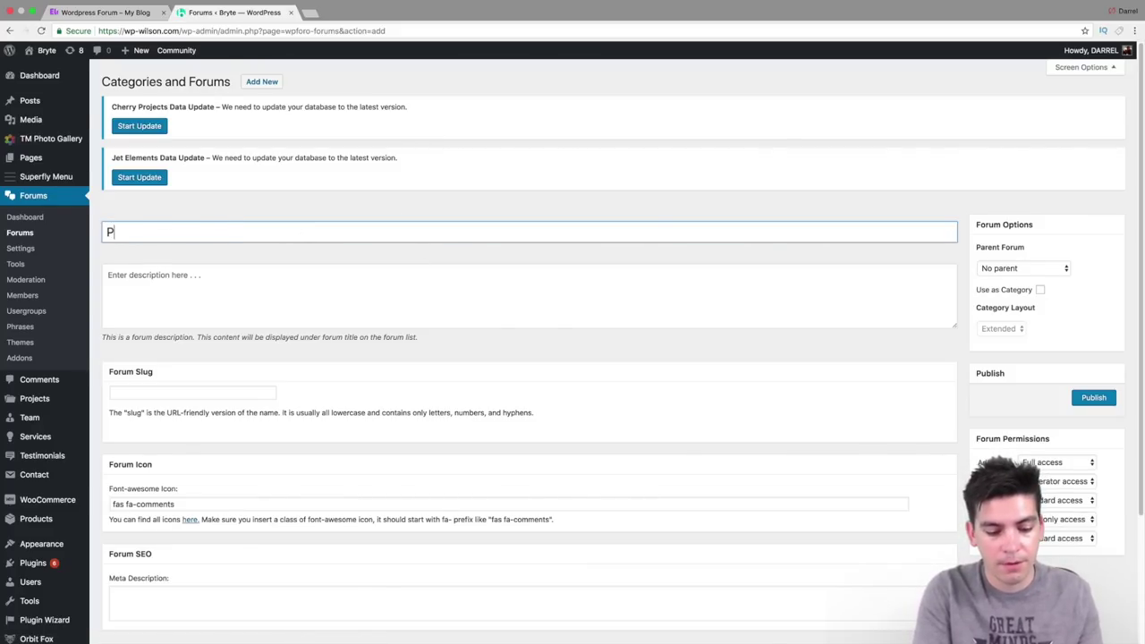
type("ayment Method")
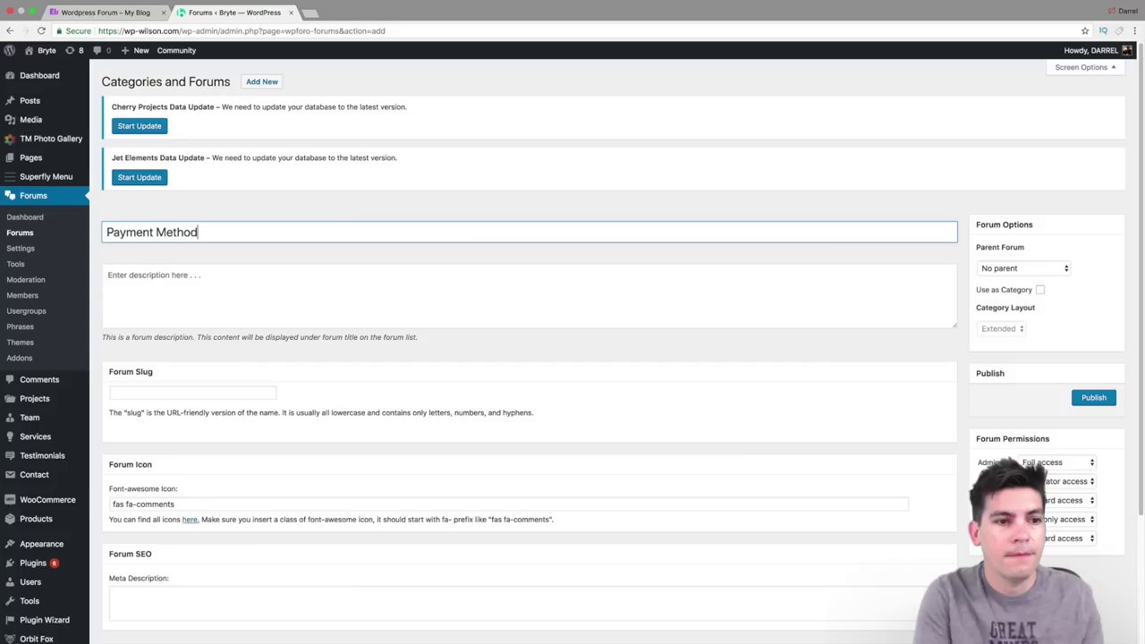
type("s")
left_click(1089, 403)
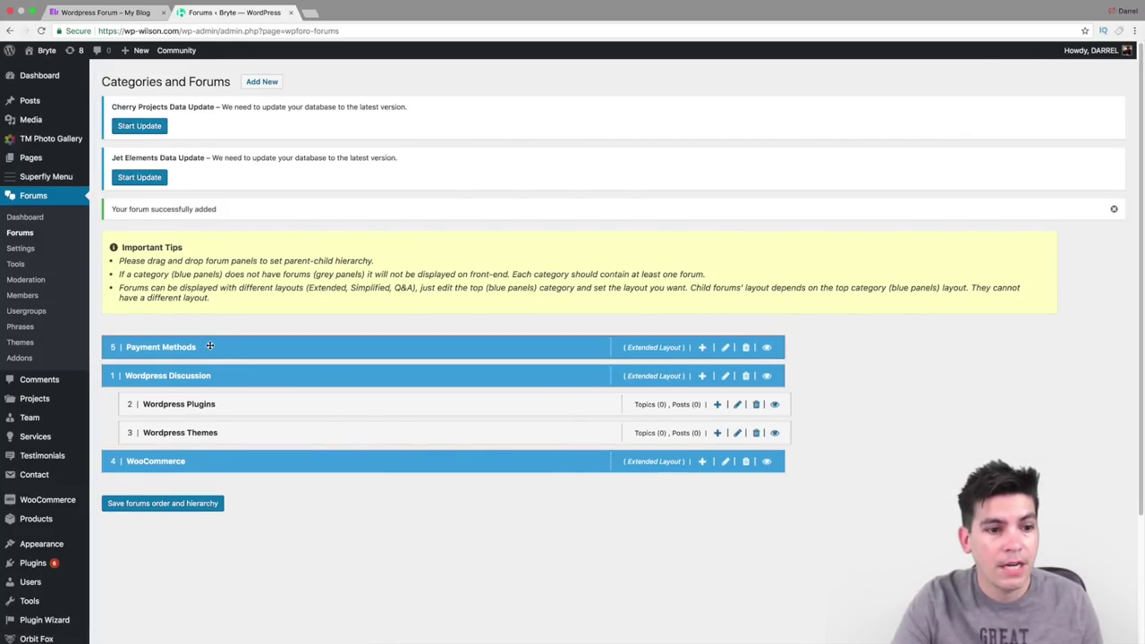
left_click_drag(210, 346, 239, 462)
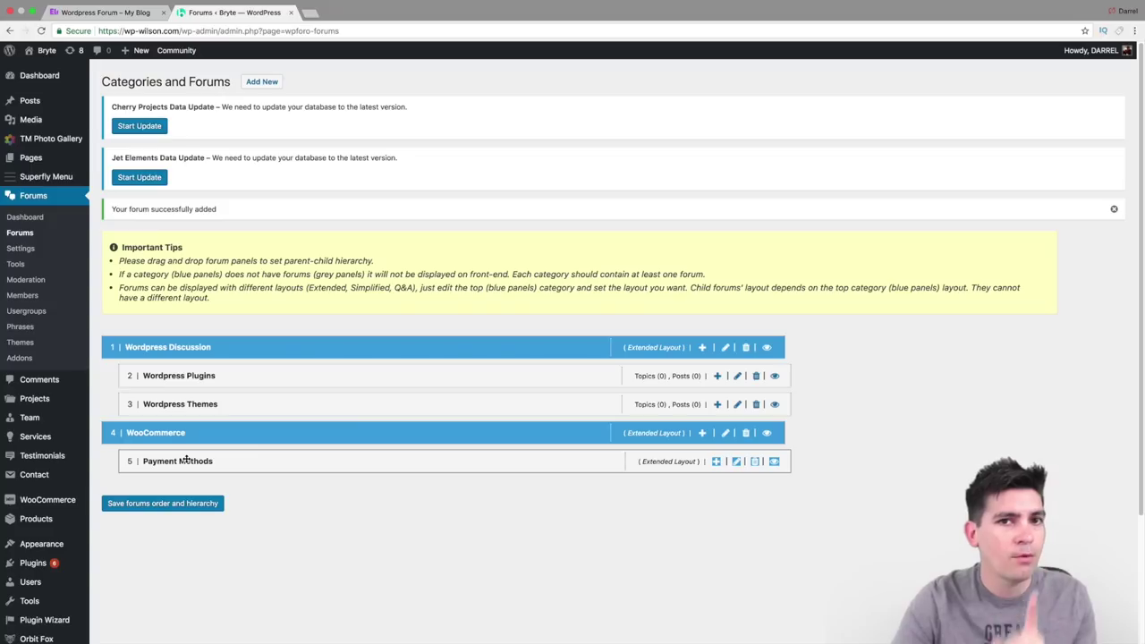
Step: Add and publish a new forum titled "Woocommerce Themes" with no parent and an empty description
left_click(265, 83)
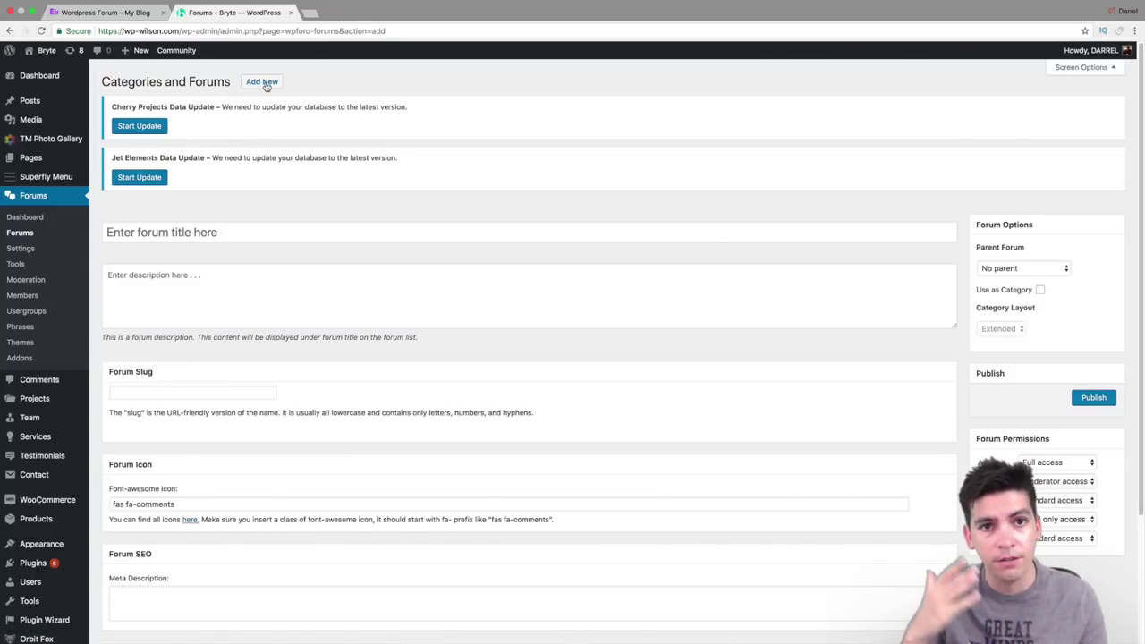
left_click(259, 230)
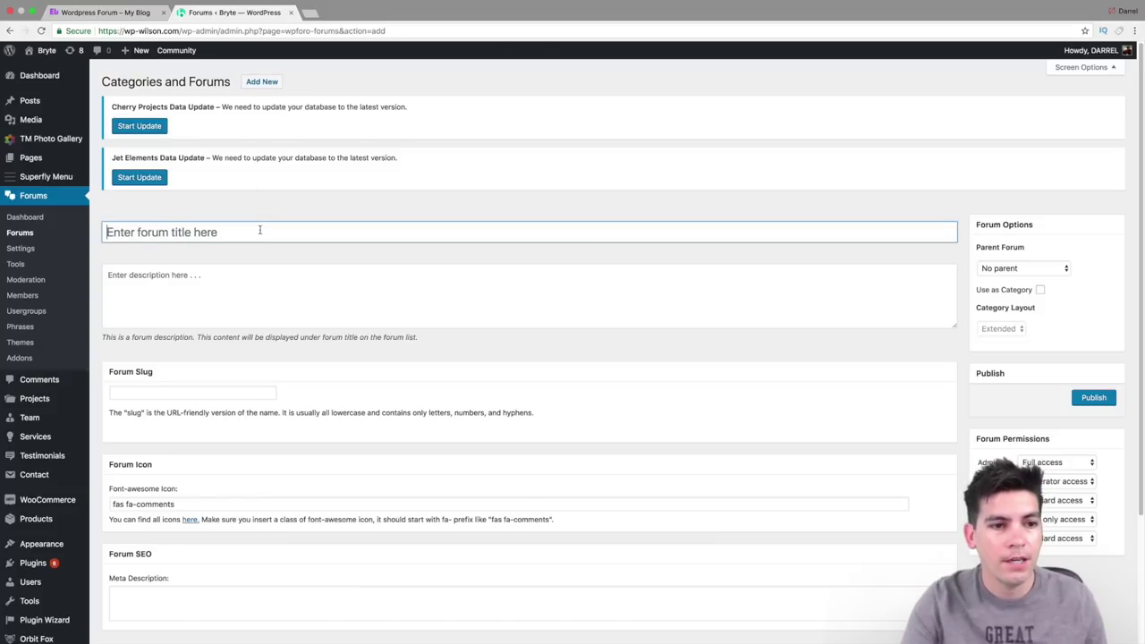
type("Woocommer")
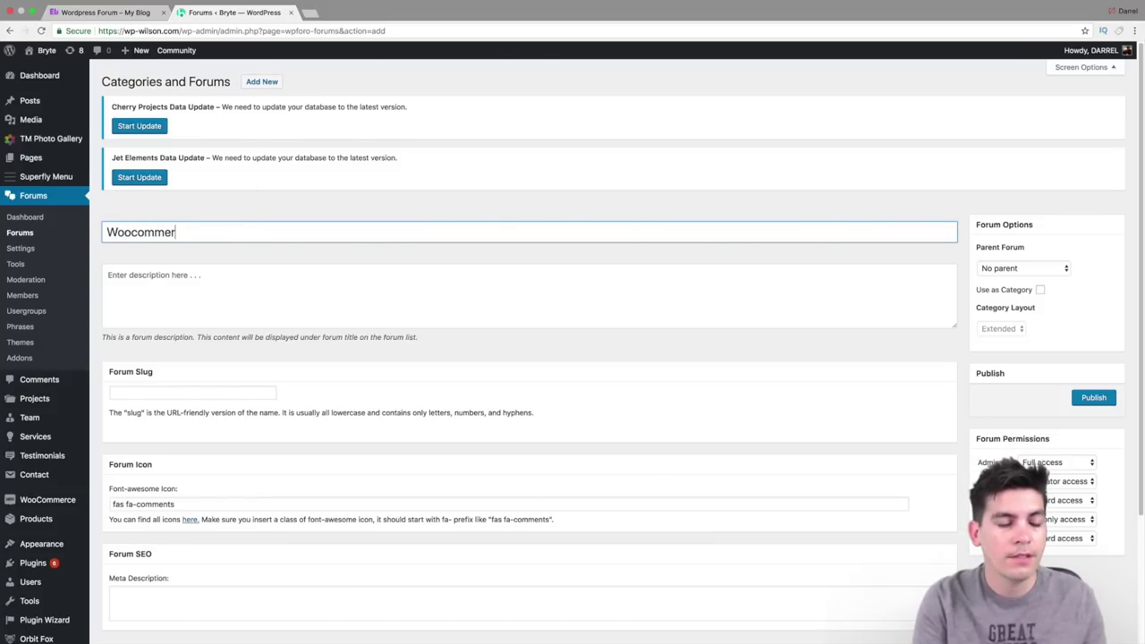
type("ce Themes")
left_click(259, 286)
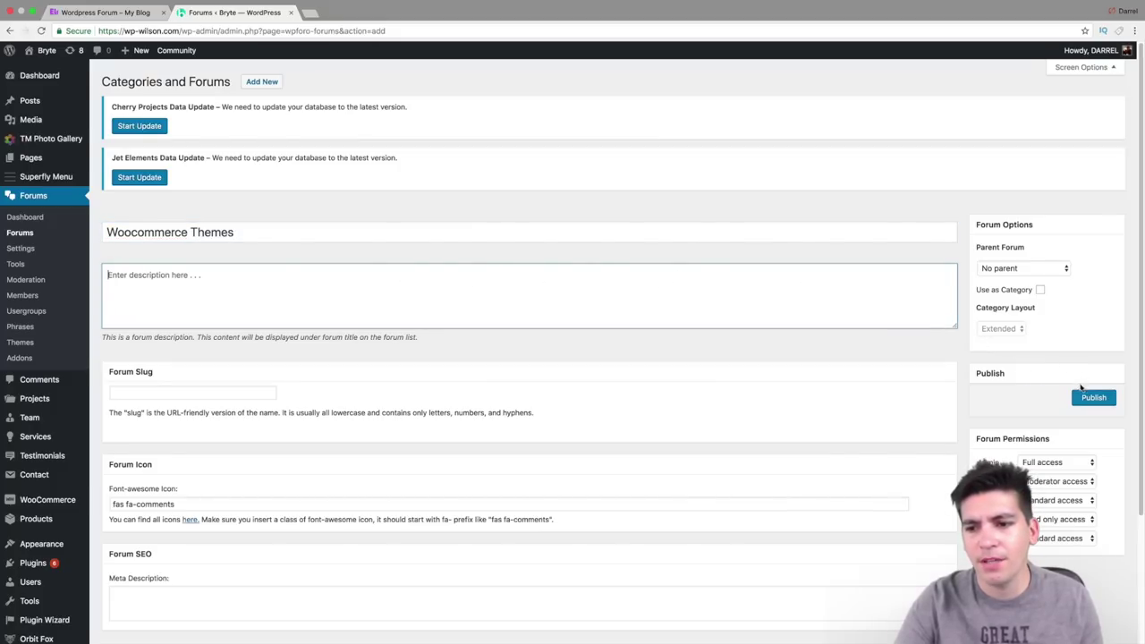
left_click(1089, 397)
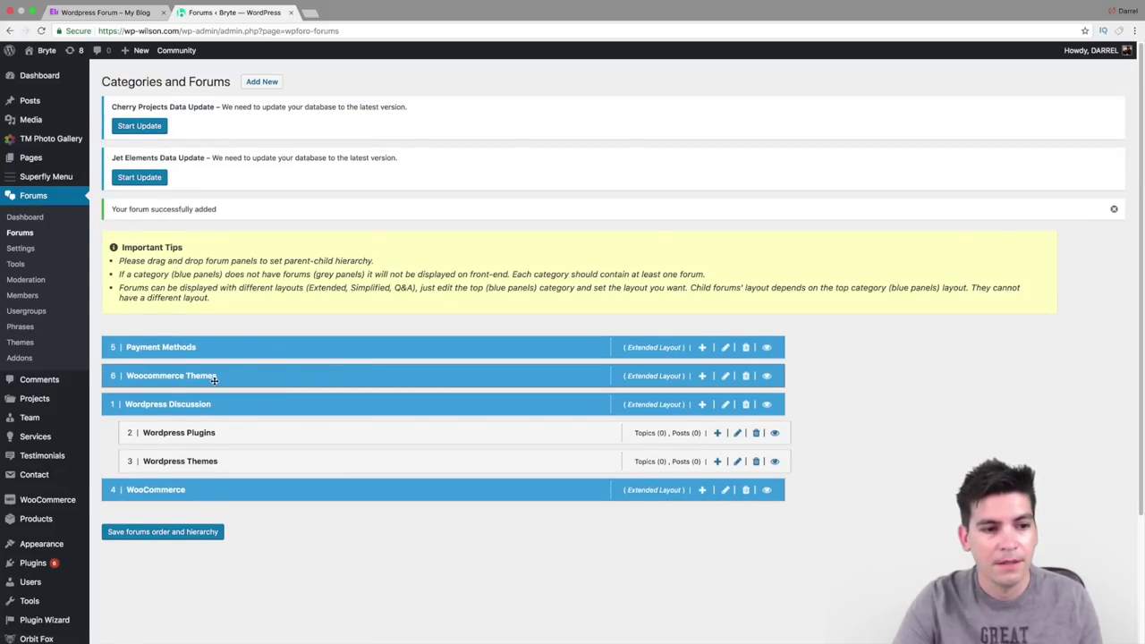
Step: Nest Woocommerce Themes and Payment Methods under the WooCommerce category and save the forum order and hierarchy
scroll(215, 380, "down", 2)
scroll(241, 382, "up", 2)
scroll(247, 382, "down", 2)
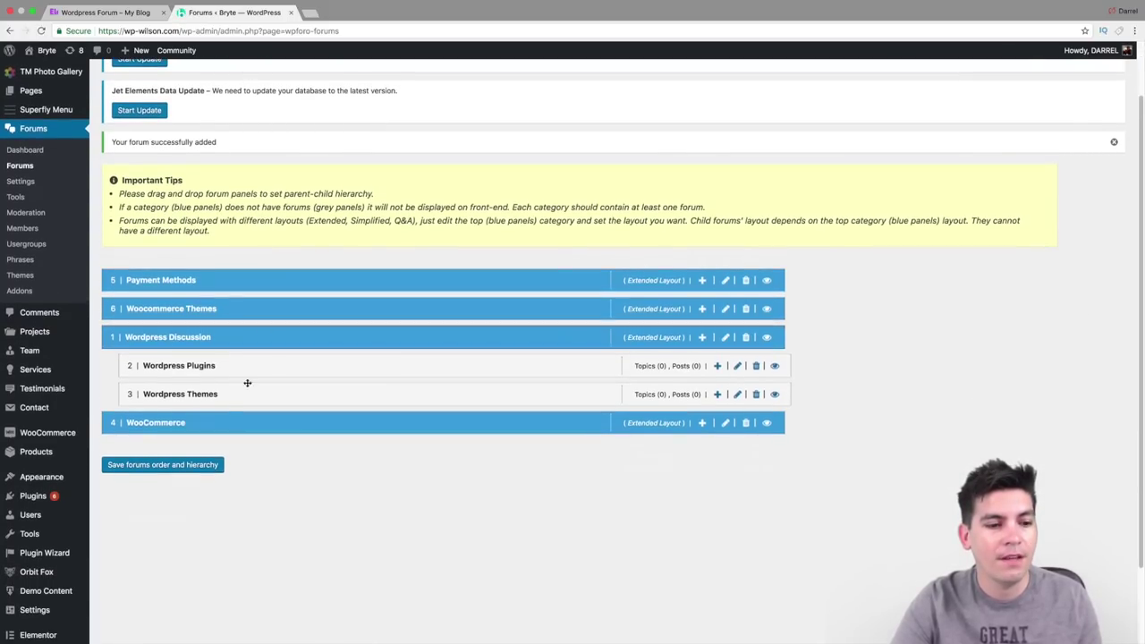
left_click_drag(223, 309, 255, 436)
left_click_drag(243, 280, 258, 431)
left_click(178, 464)
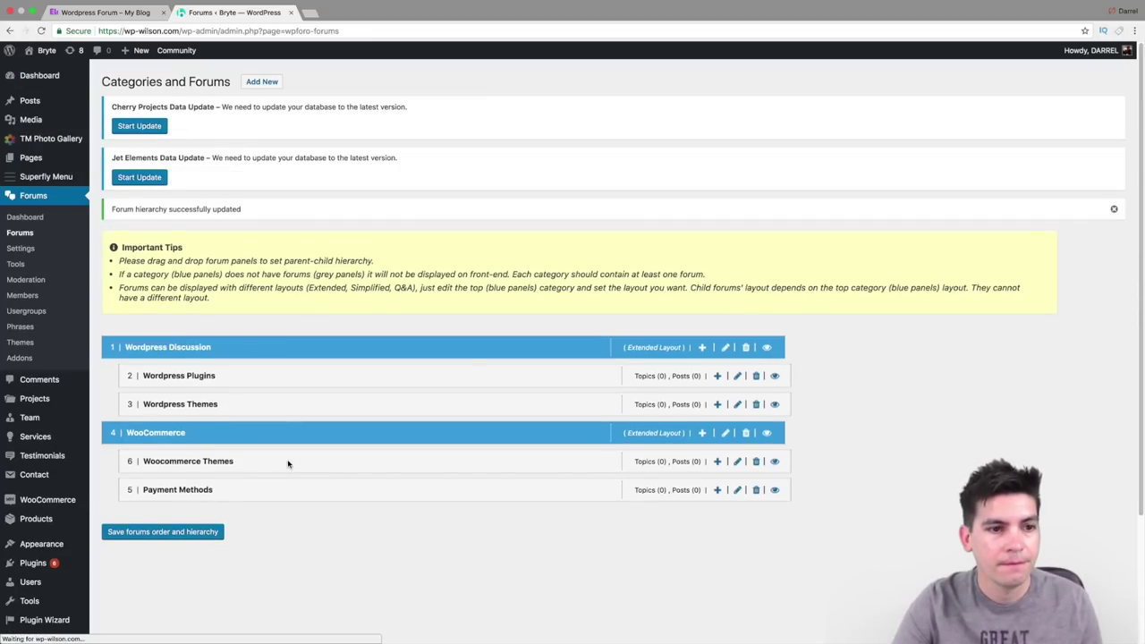
left_click(209, 532)
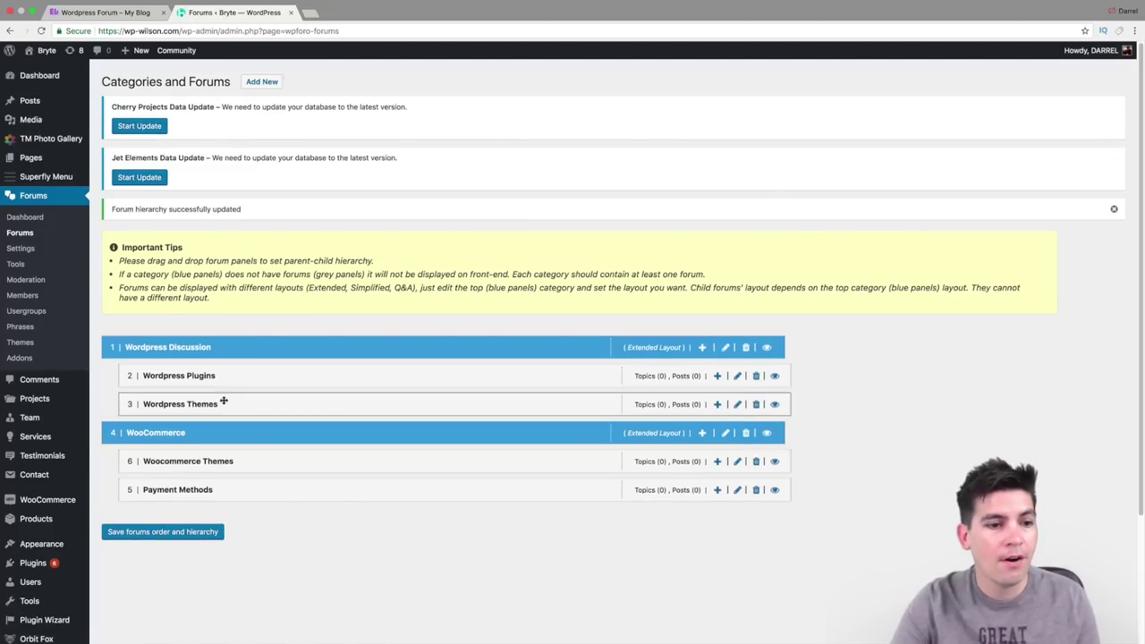
left_click(29, 250)
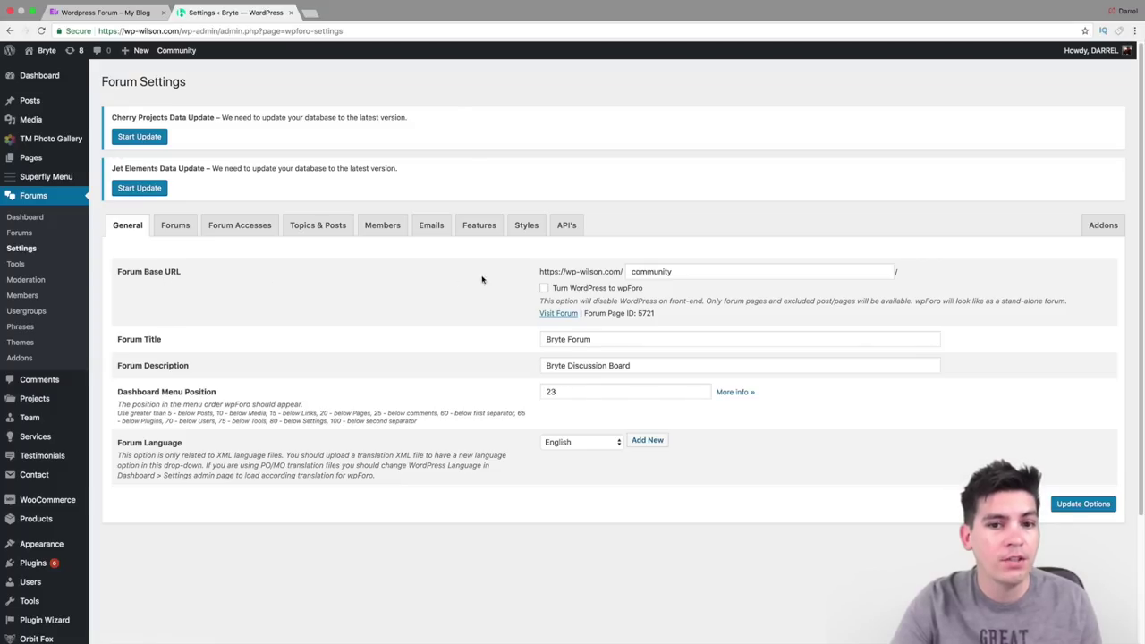
left_click(183, 51)
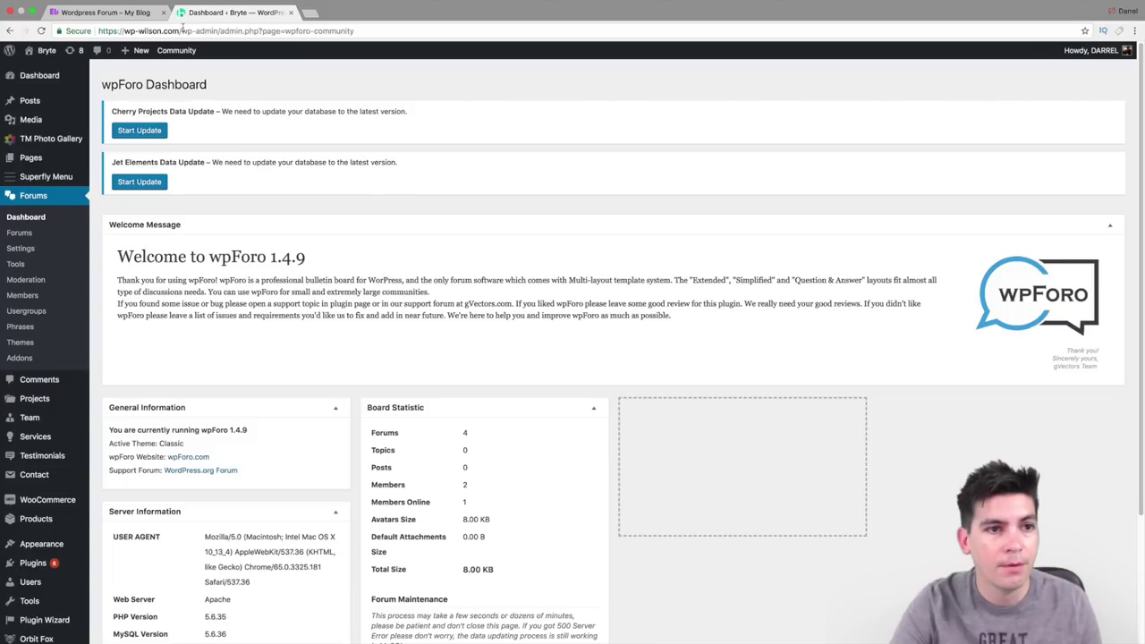
left_click_drag(183, 29, 777, 33)
type("community")
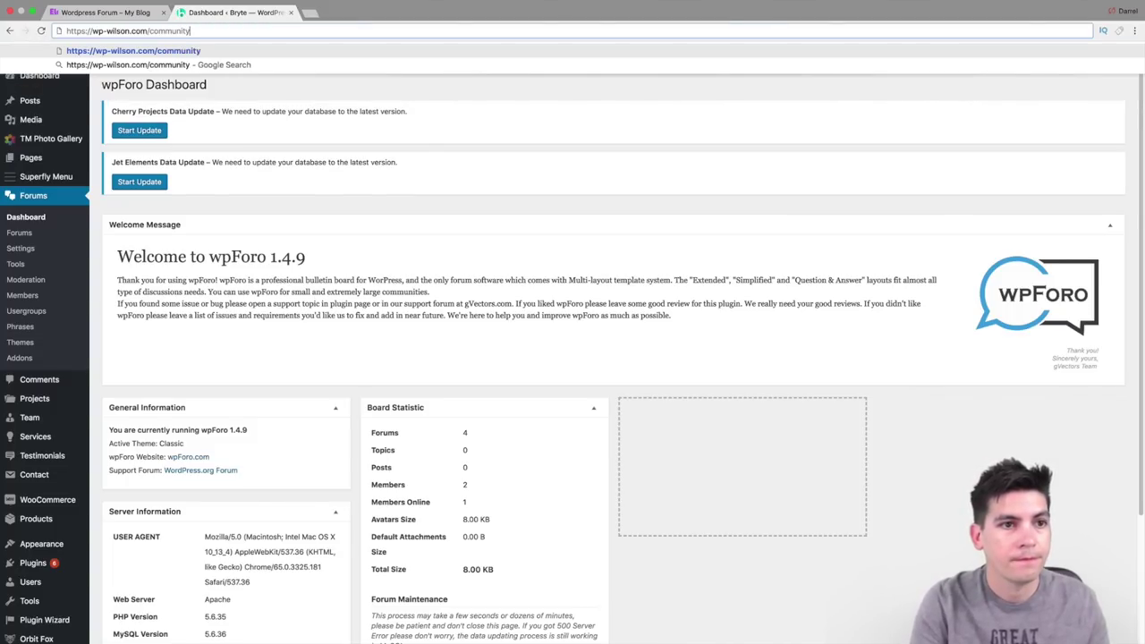
key("Return")
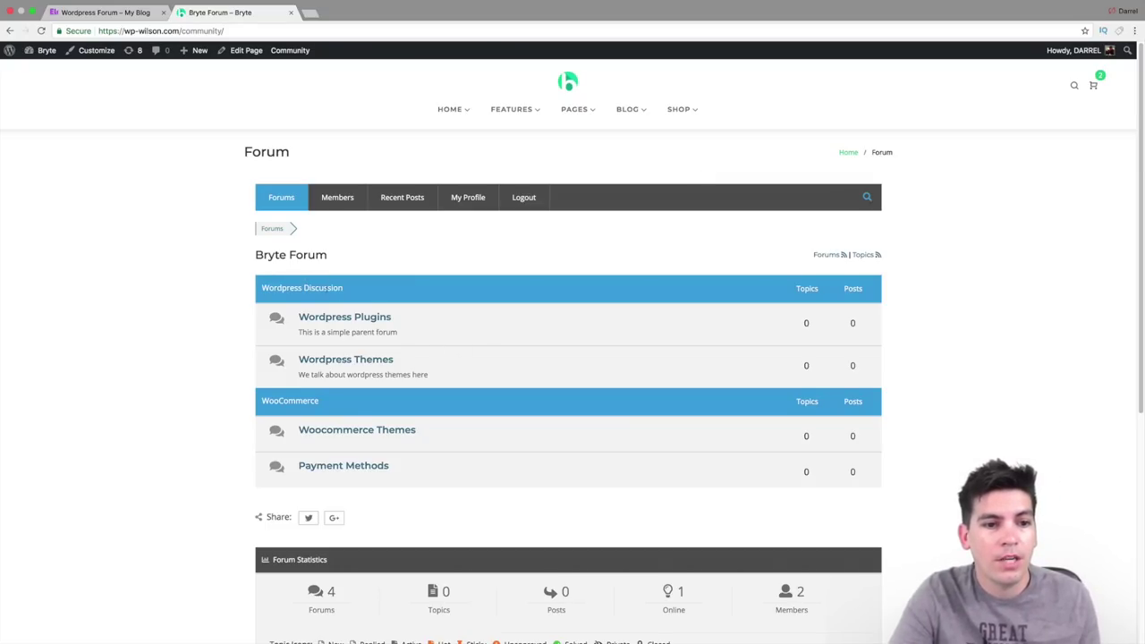
scroll(327, 284, "down", 2)
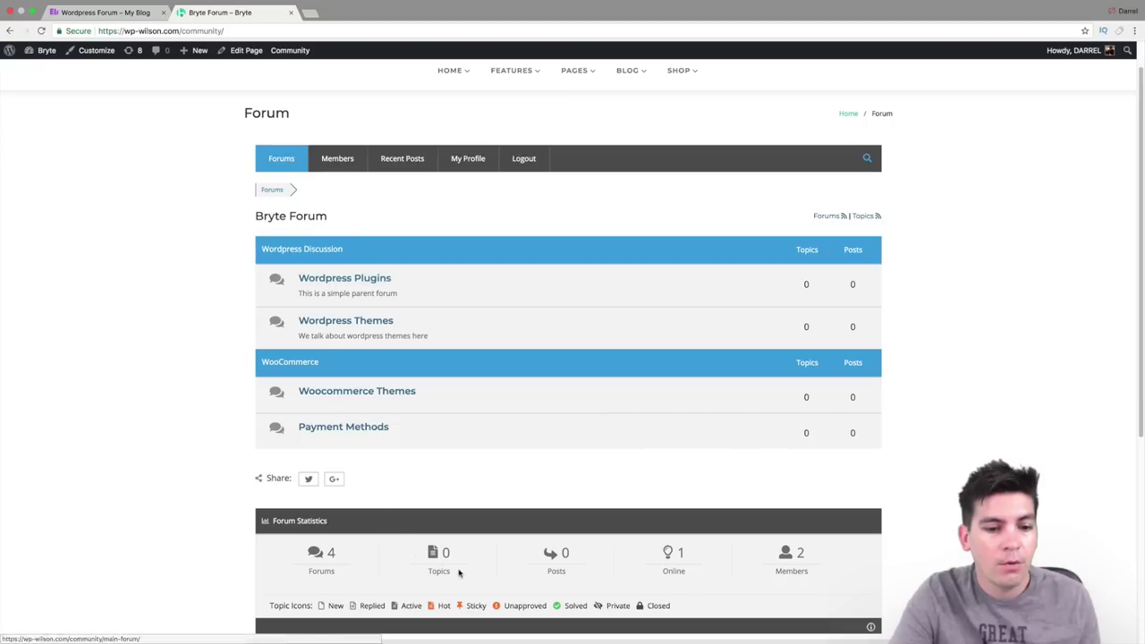
scroll(671, 561, "down", 2)
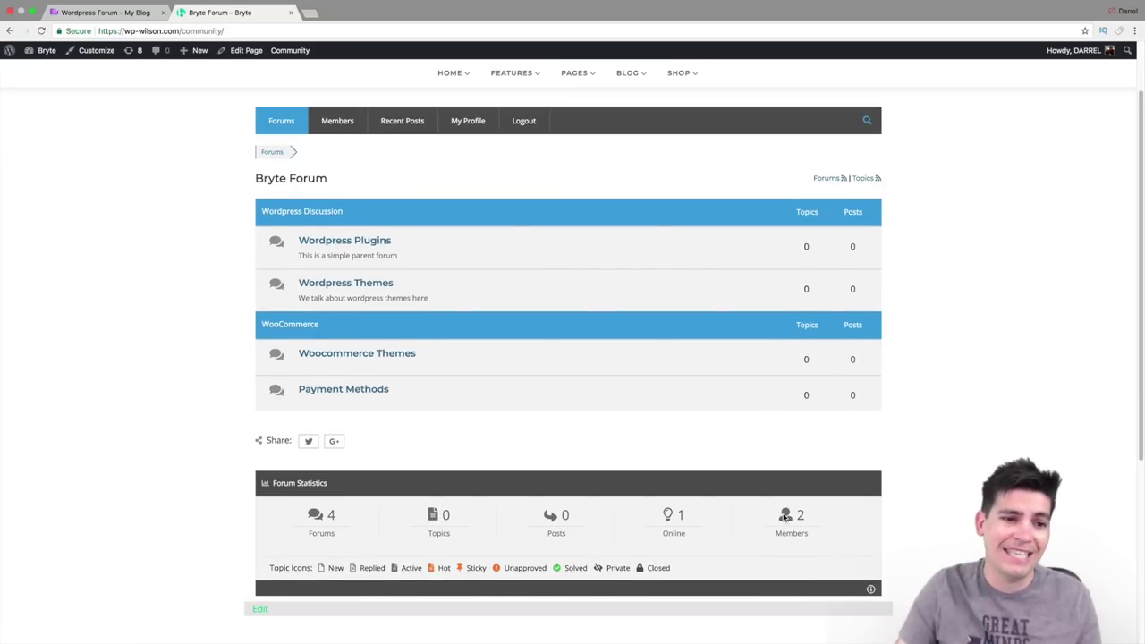
Step: Start a new topic in the Wordpress Plugins forum with the title "The 10 worst plugins"
left_click(362, 240)
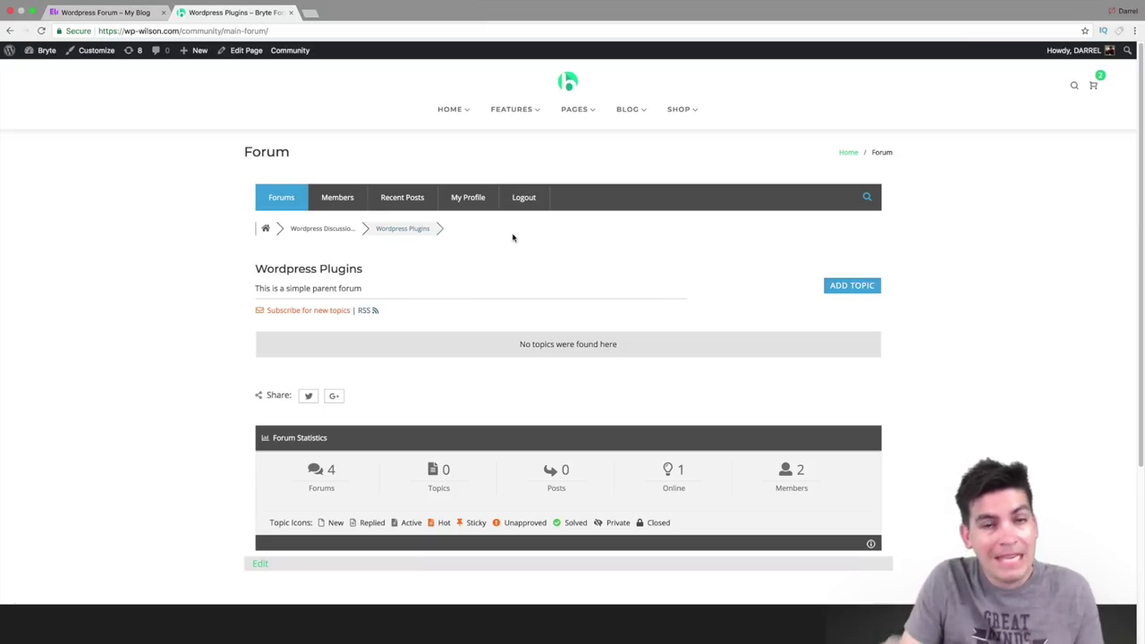
left_click(853, 286)
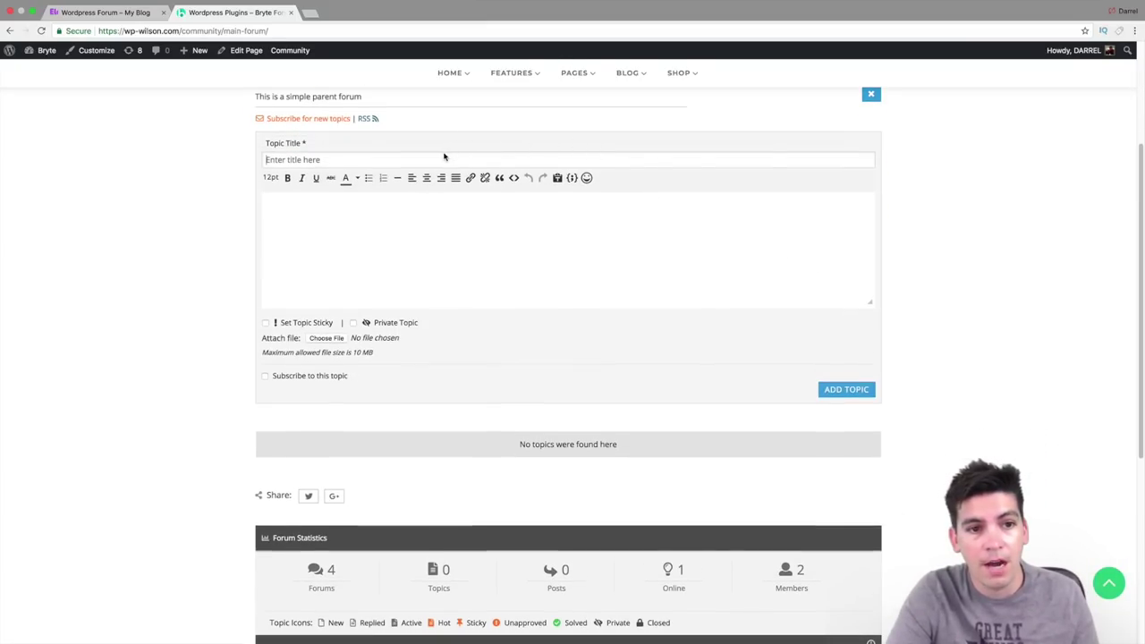
scroll(441, 157, "up", 3)
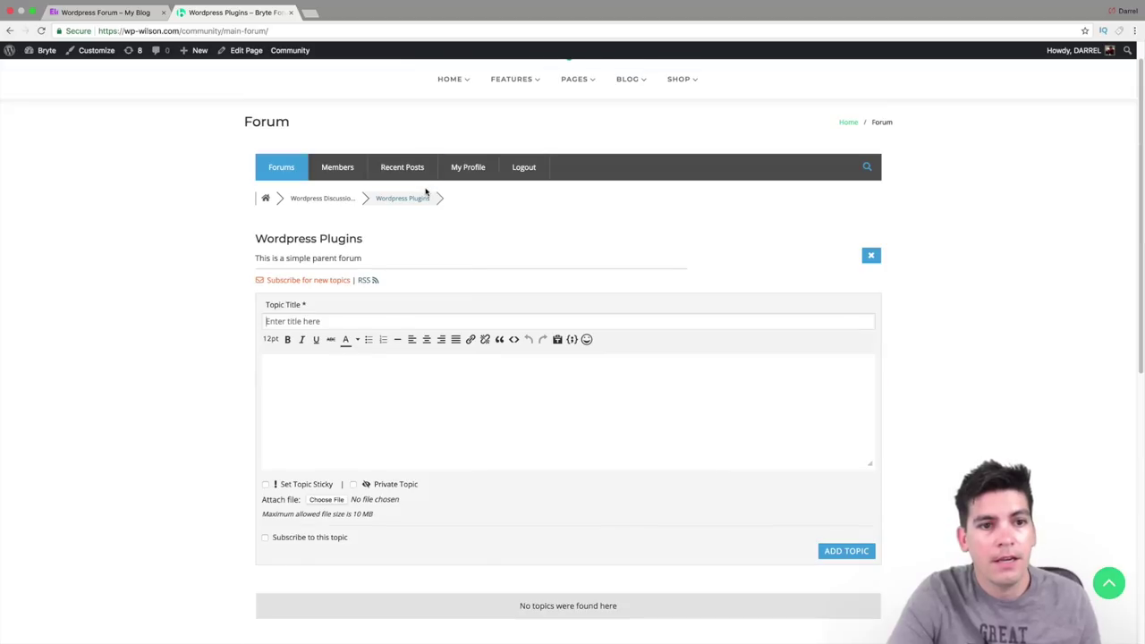
left_click(385, 320)
type("The 10 wors")
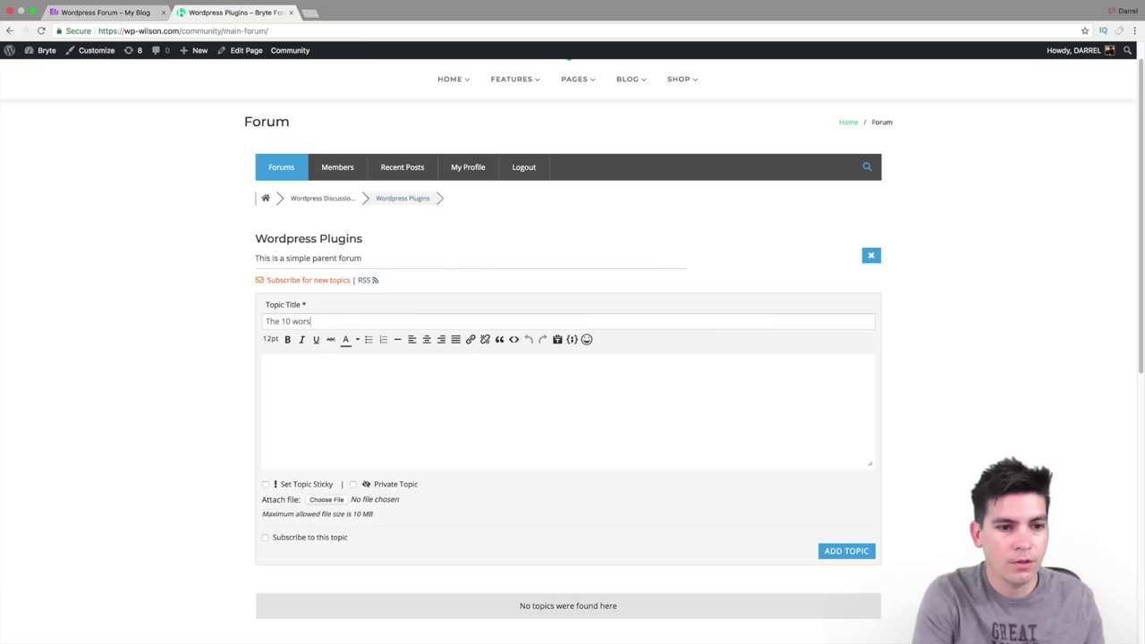
type("t plu")
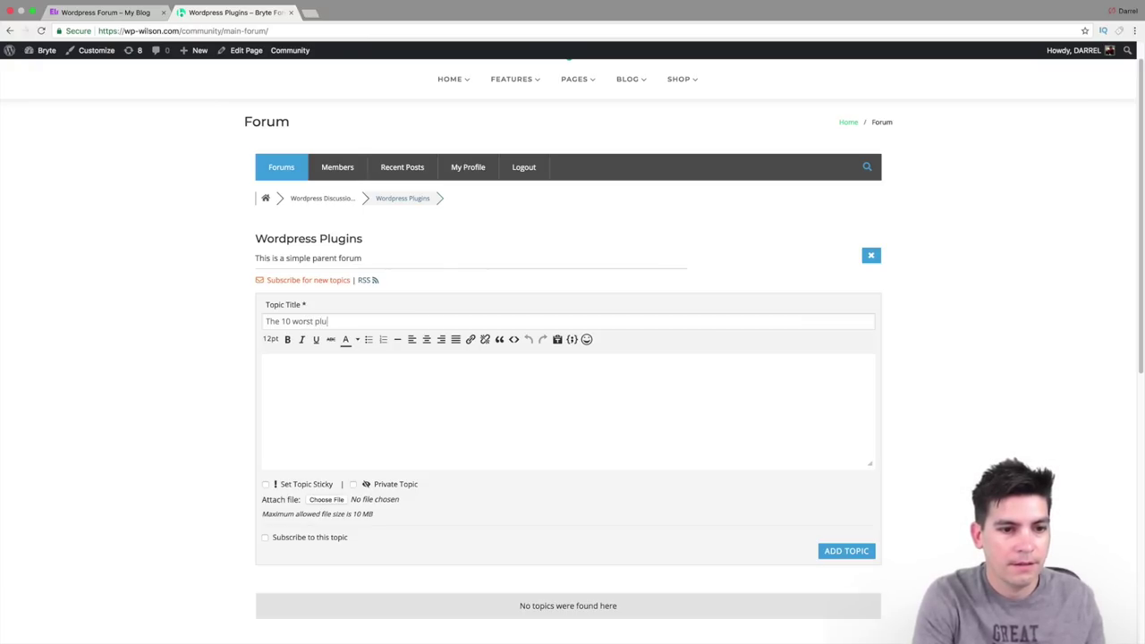
type("ygini hat")
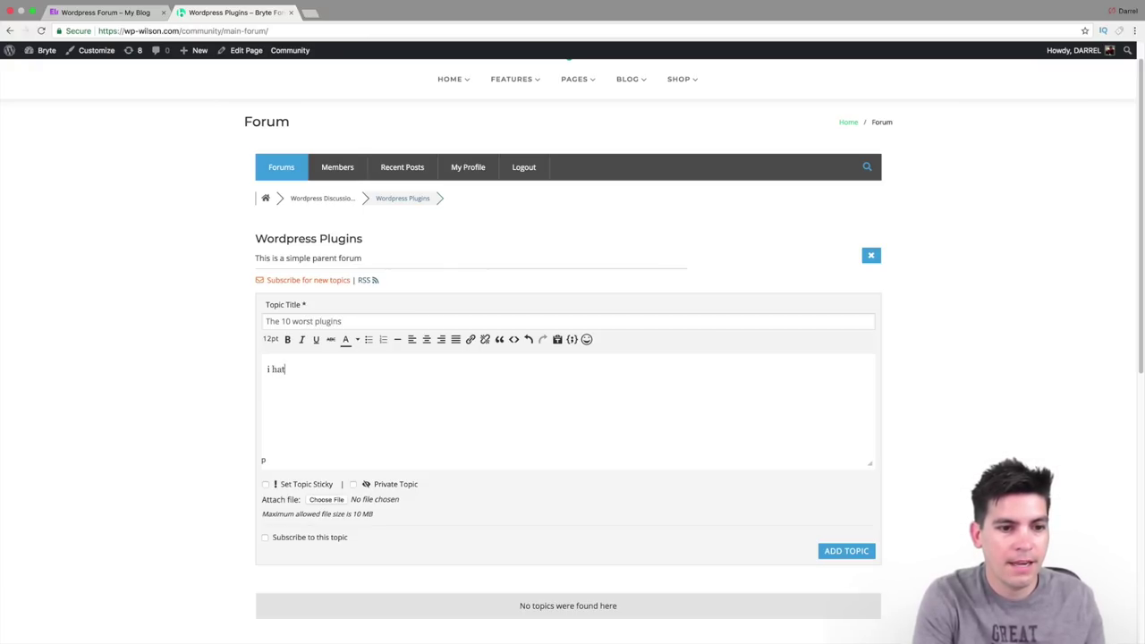
Step: Complete the topic's message as "i hate this plugin called _____" and publish the topic
type("e this plugin ")
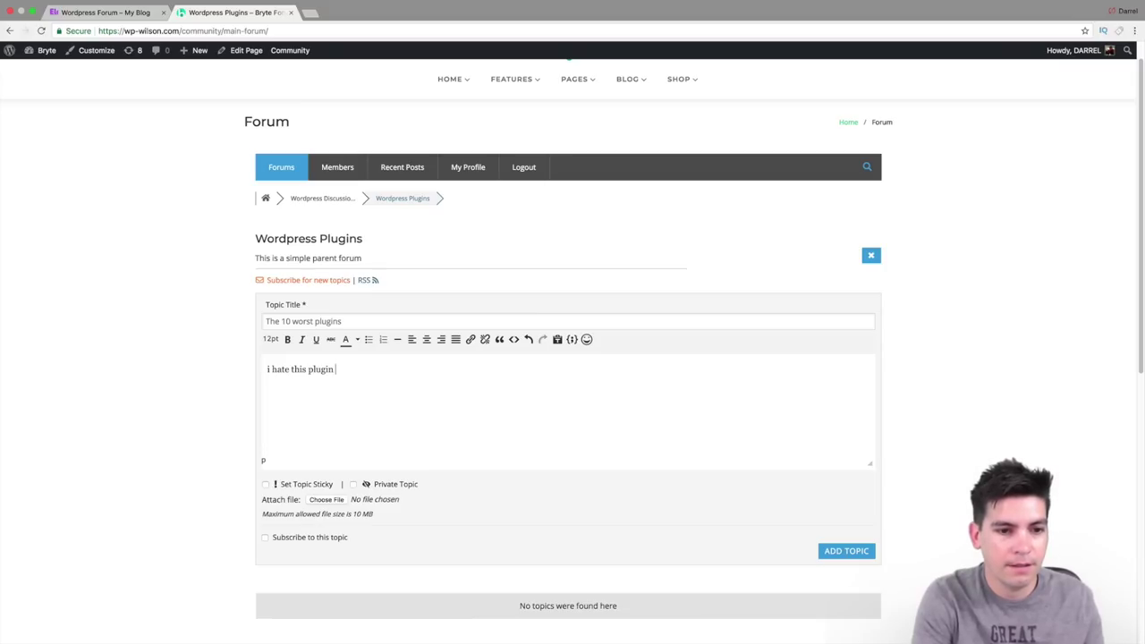
type("list")
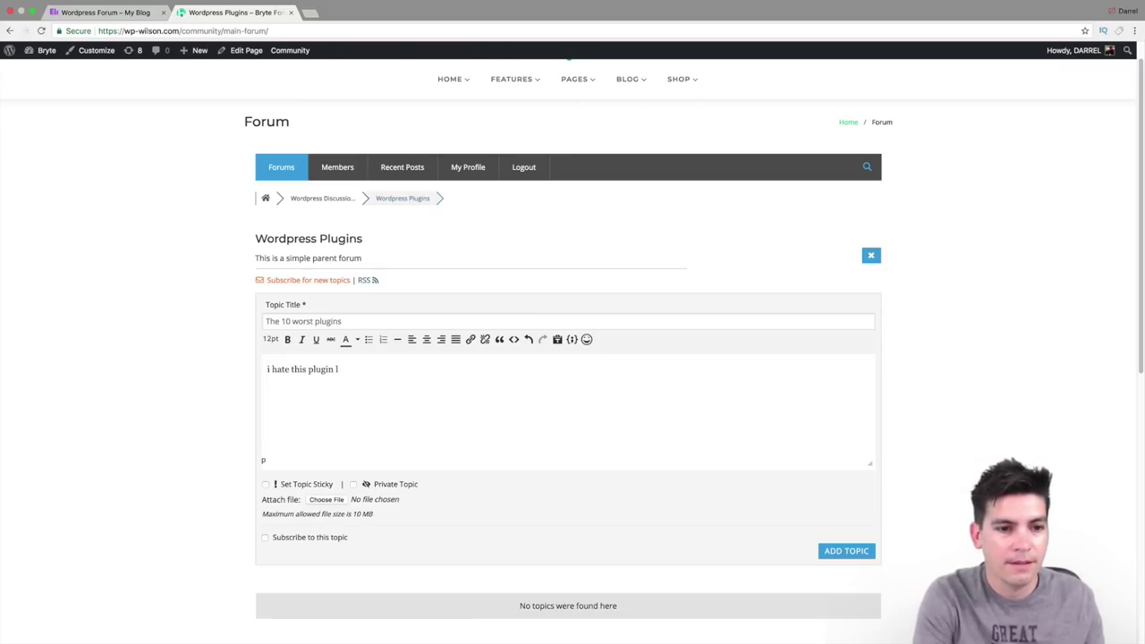
key("BackSpace")
type("called ______")
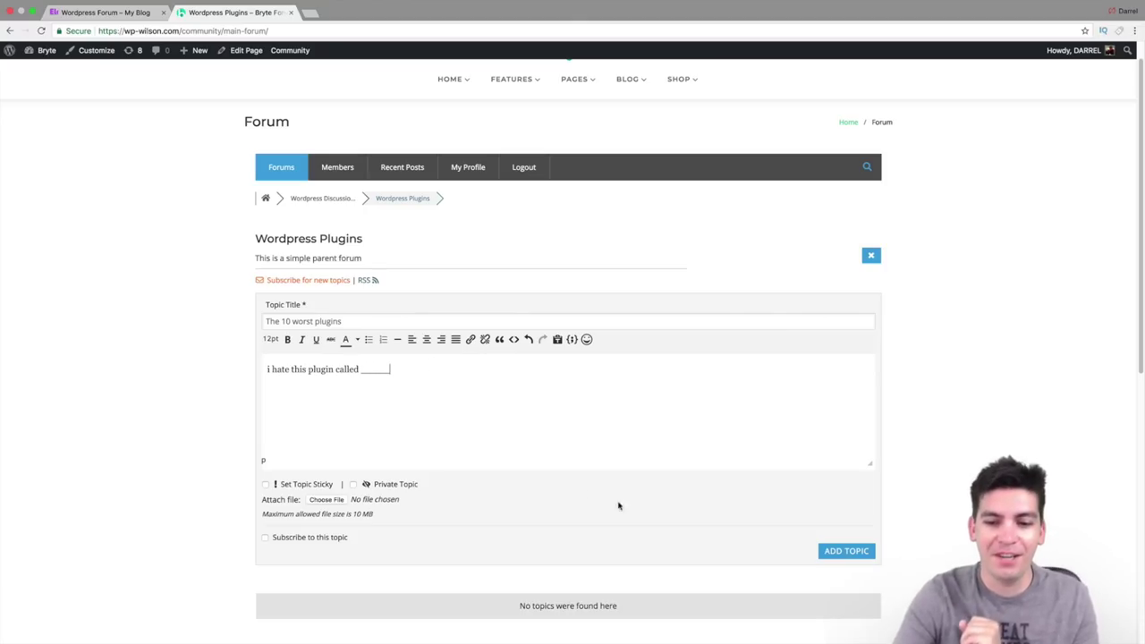
scroll(779, 532, "down", 3)
scroll(762, 465, "up", 2)
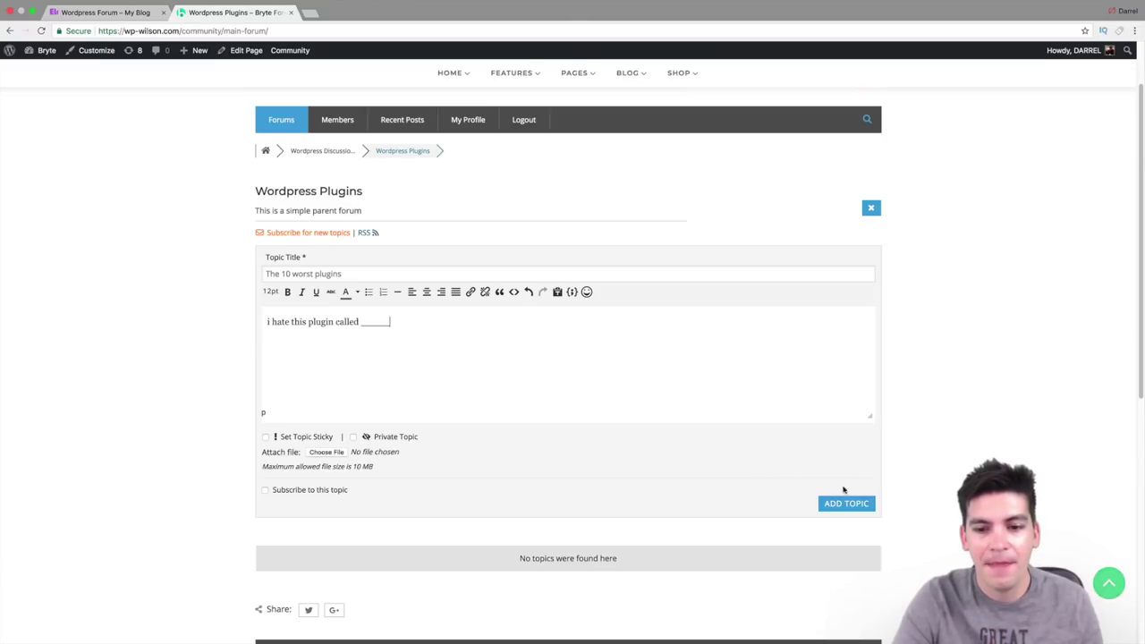
left_click(851, 503)
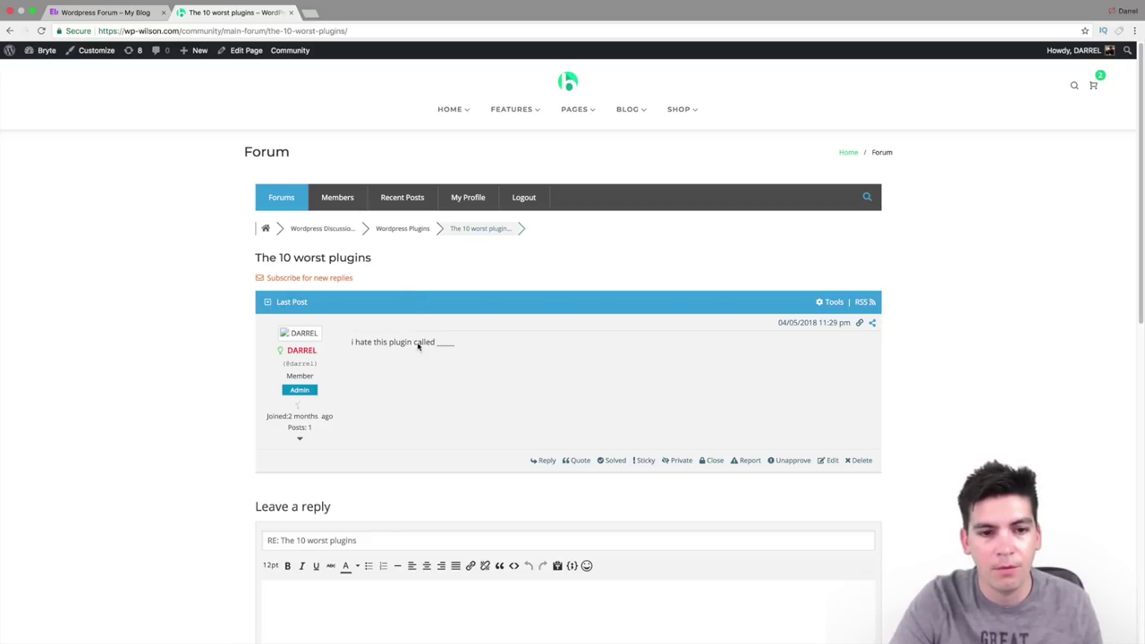
Step: Check the new topic's listing in the Wordpress Discussion category and on the main forum page
left_click(318, 227)
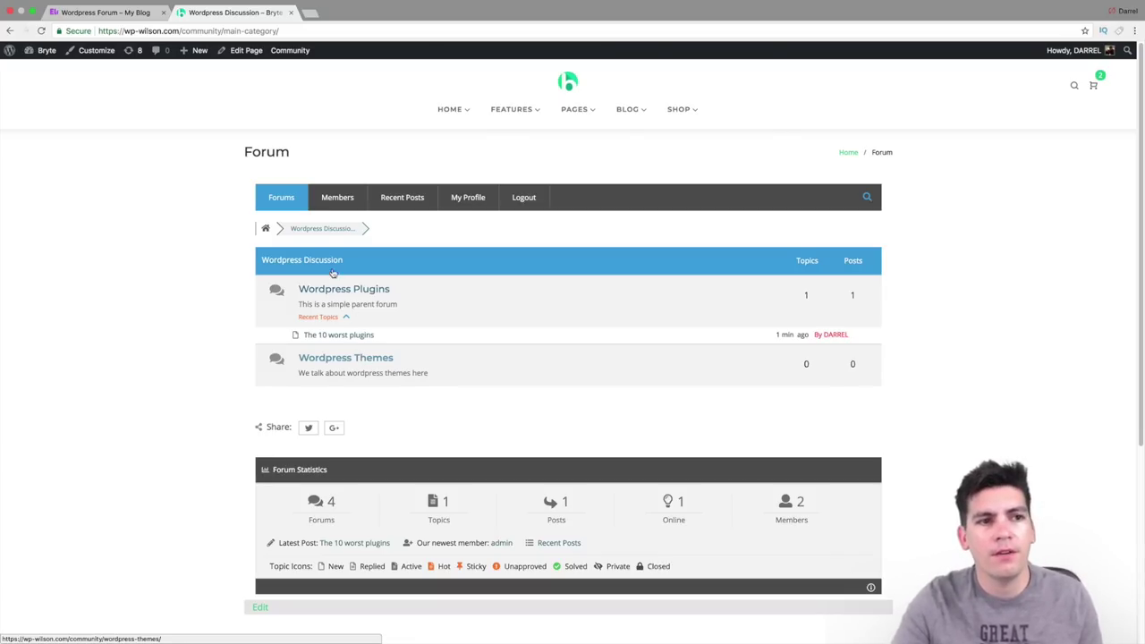
left_click(285, 198)
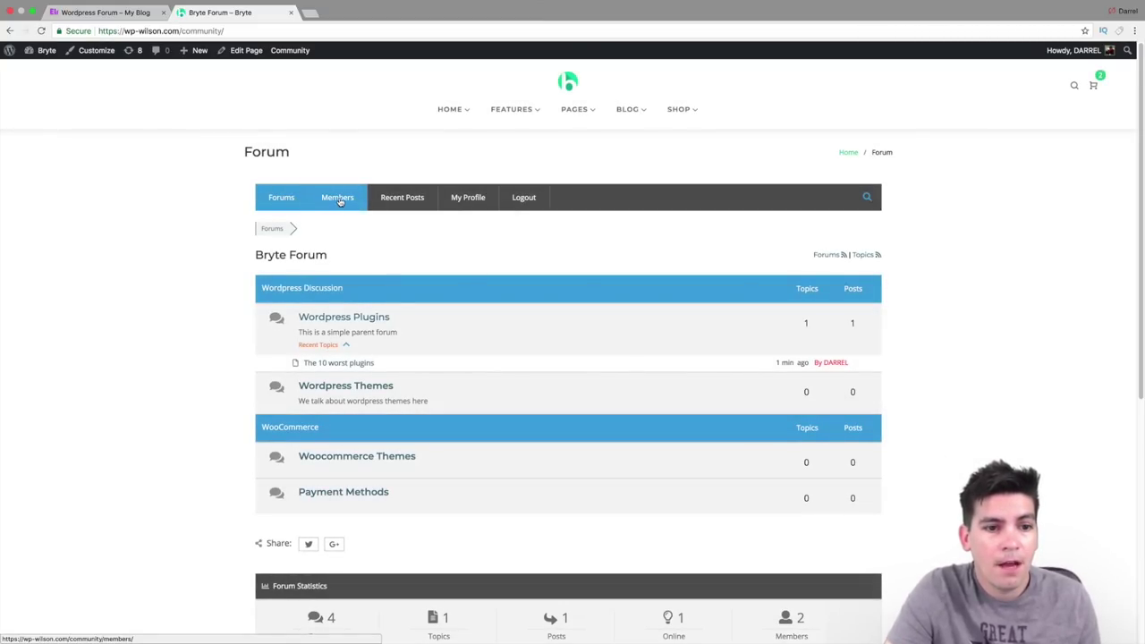
Step: Open the Admin group member's profile from the forum member list and examine the profile sections and member activity
left_click(339, 200)
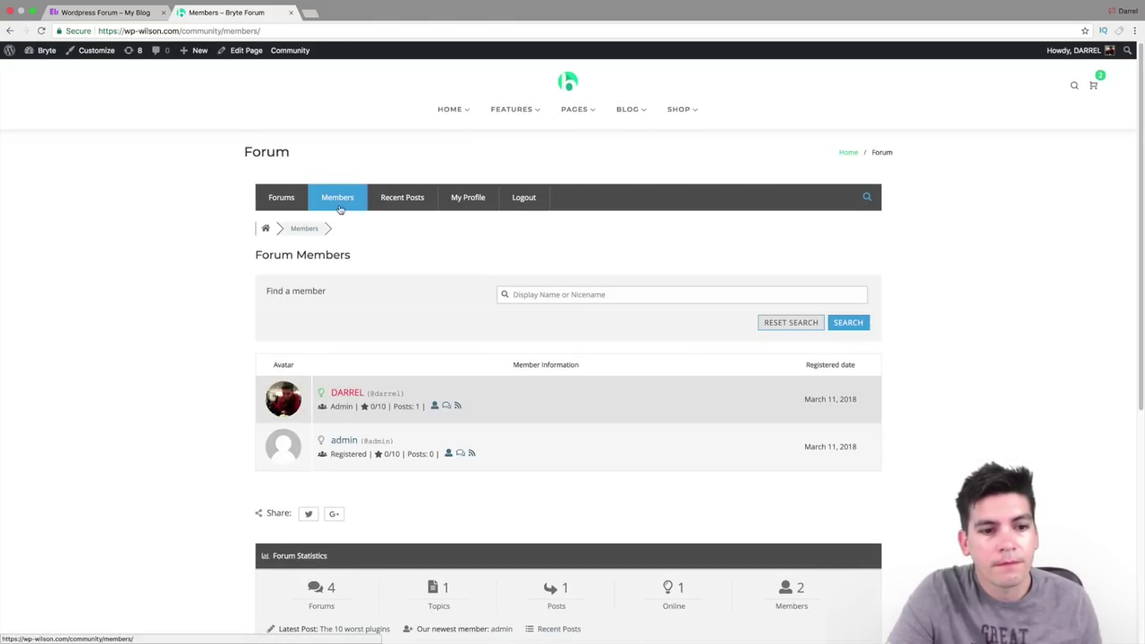
left_click(349, 395)
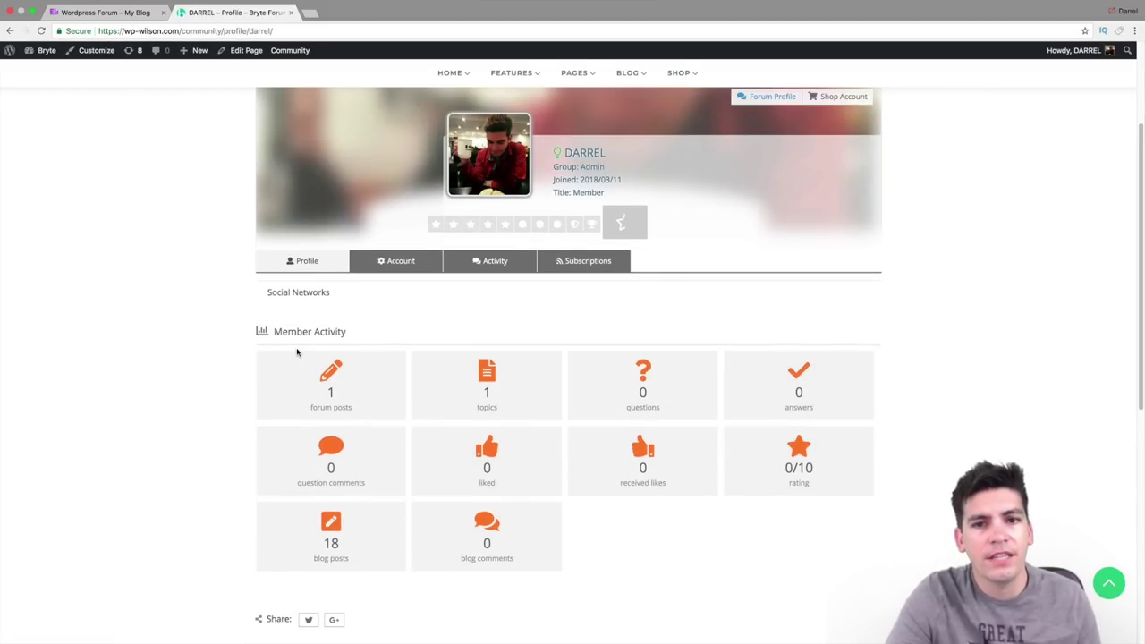
scroll(298, 351, "down", 4)
left_click_drag(1142, 458, 1139, 266)
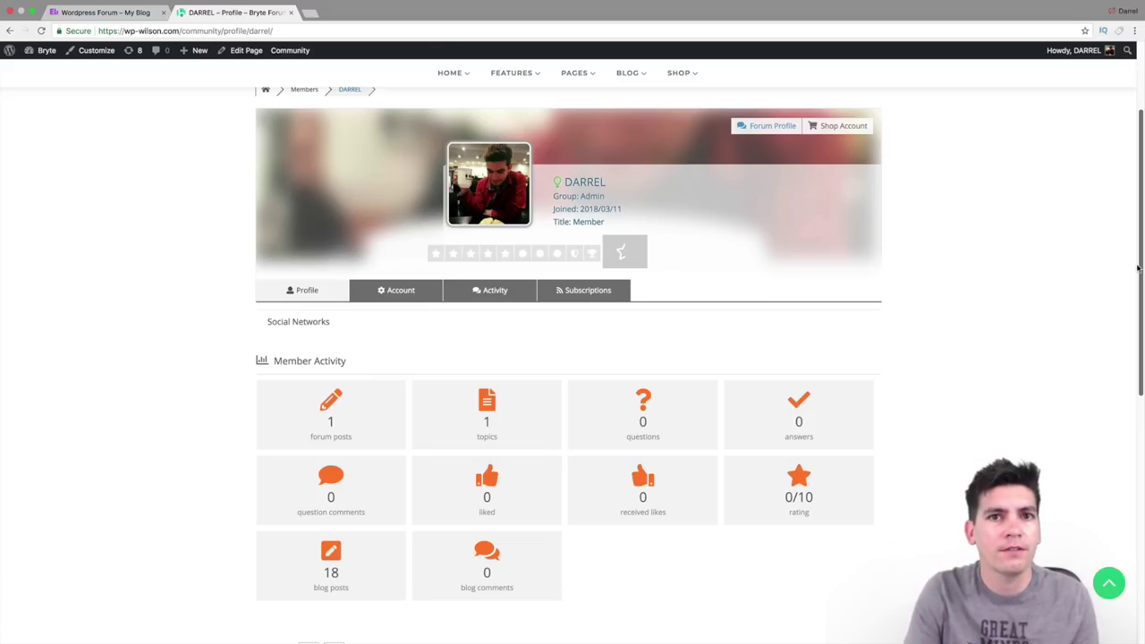
scroll(1143, 247, "up", 2)
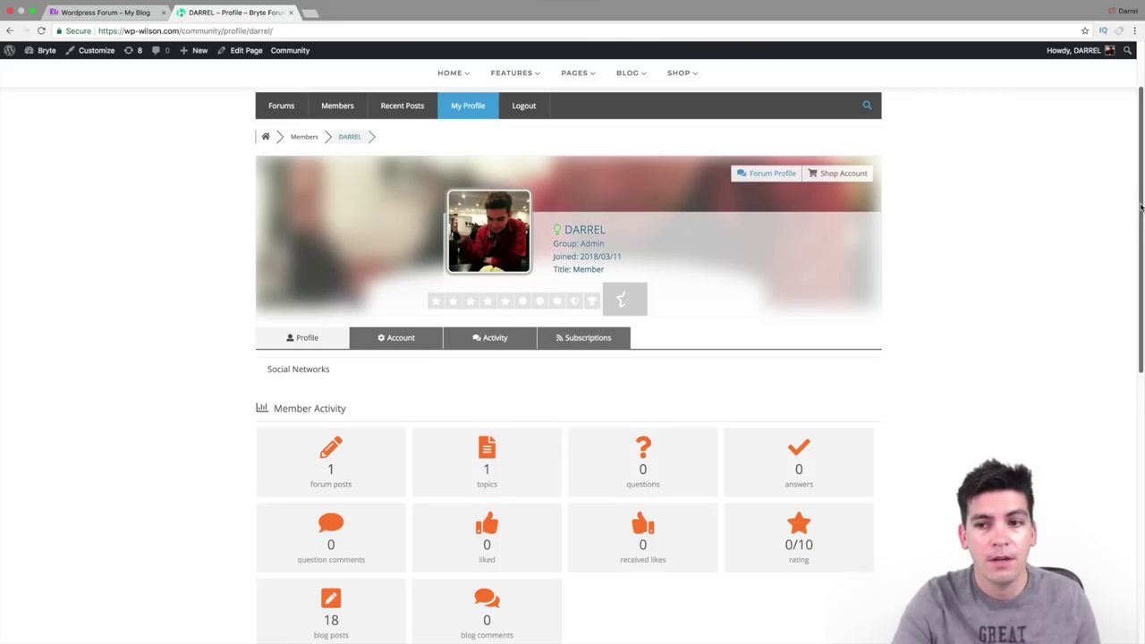
left_click_drag(1141, 208, 1141, 193)
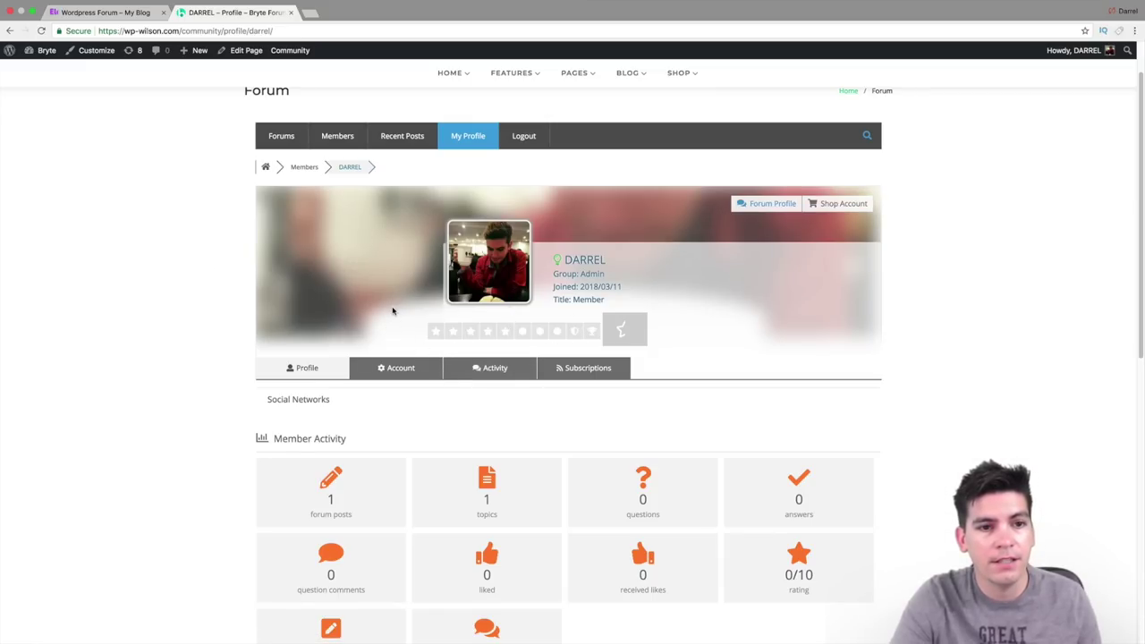
scroll(429, 360, "down", 1)
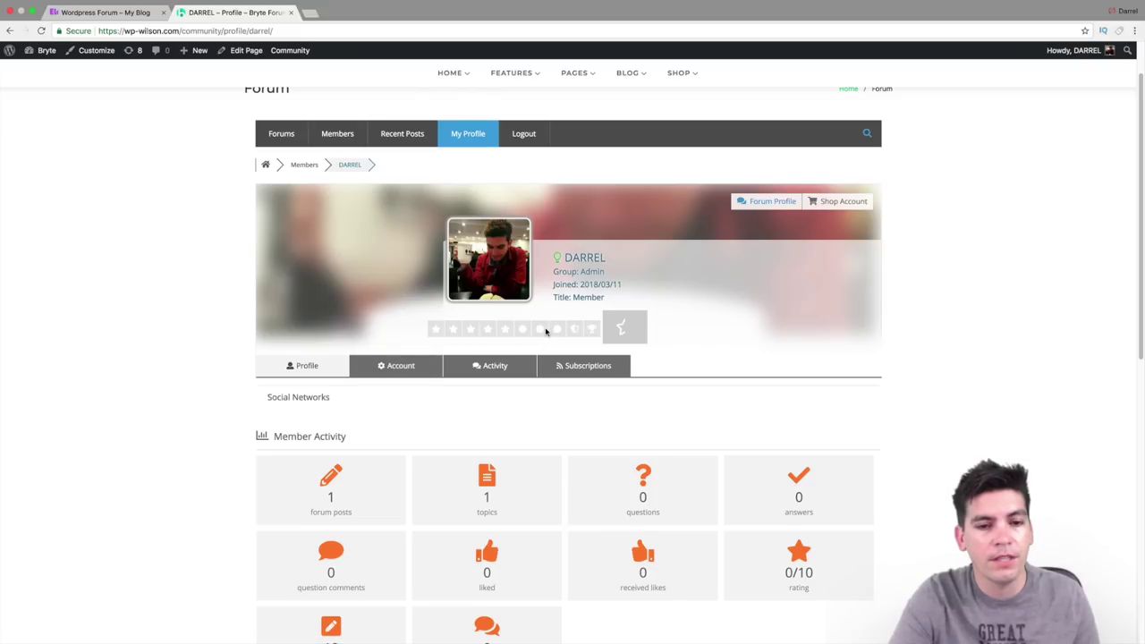
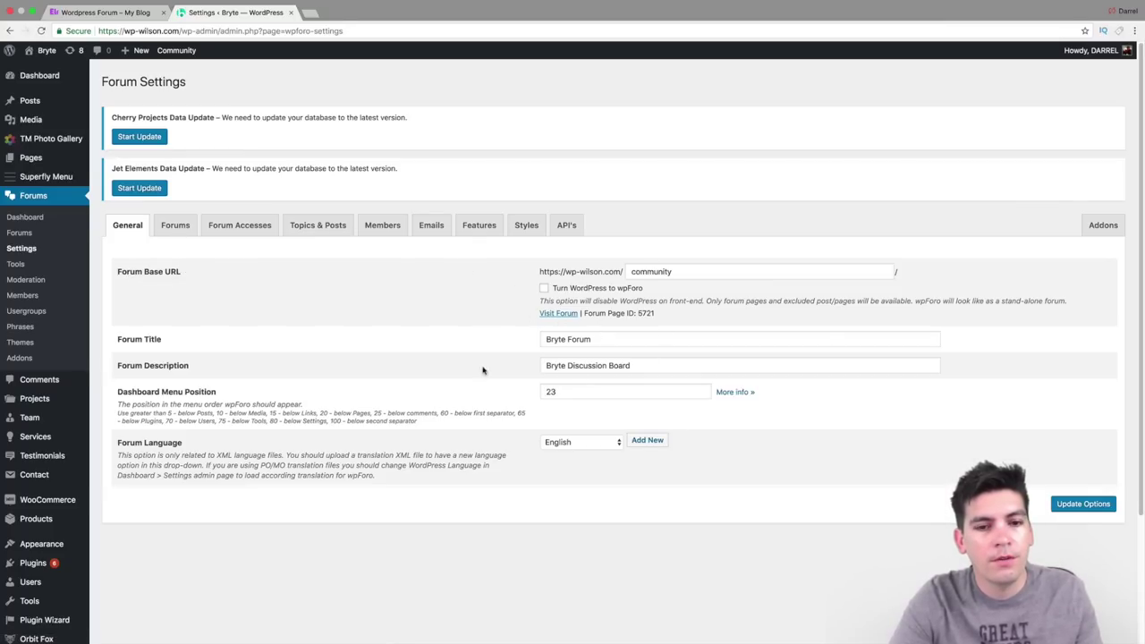
Step: Review the forum title in the general settings and the number of recent Q&A topics in the forum layout settings
left_click_drag(649, 340, 498, 344)
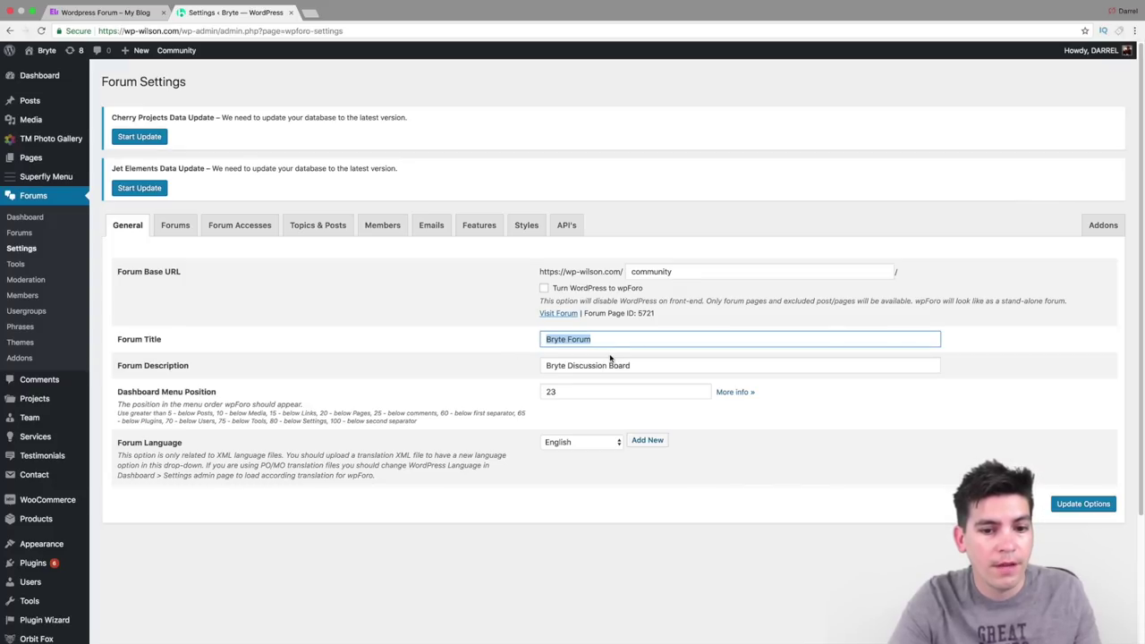
left_click(183, 228)
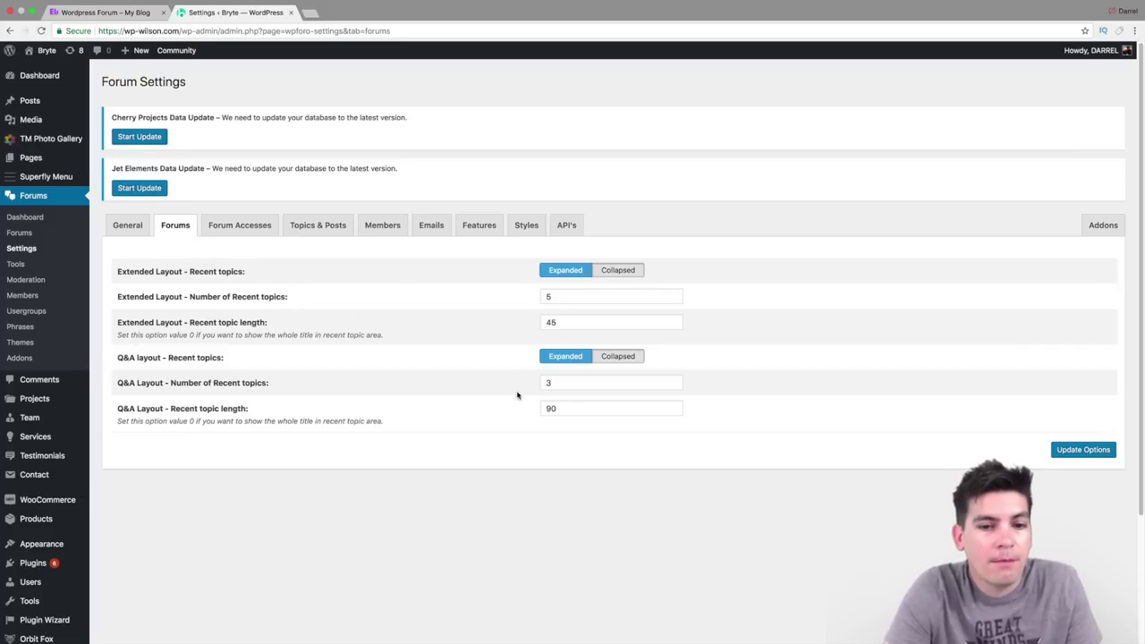
double_click(547, 383)
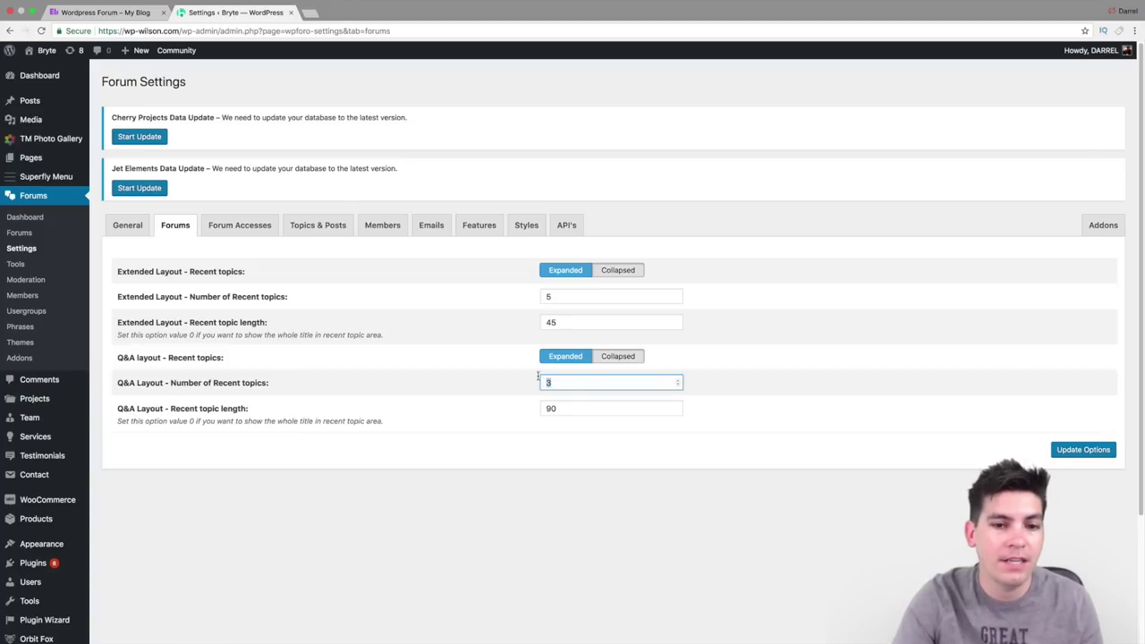
Step: Examine the permissions of the Read only access level and the limits in the topic and post settings
left_click(247, 231)
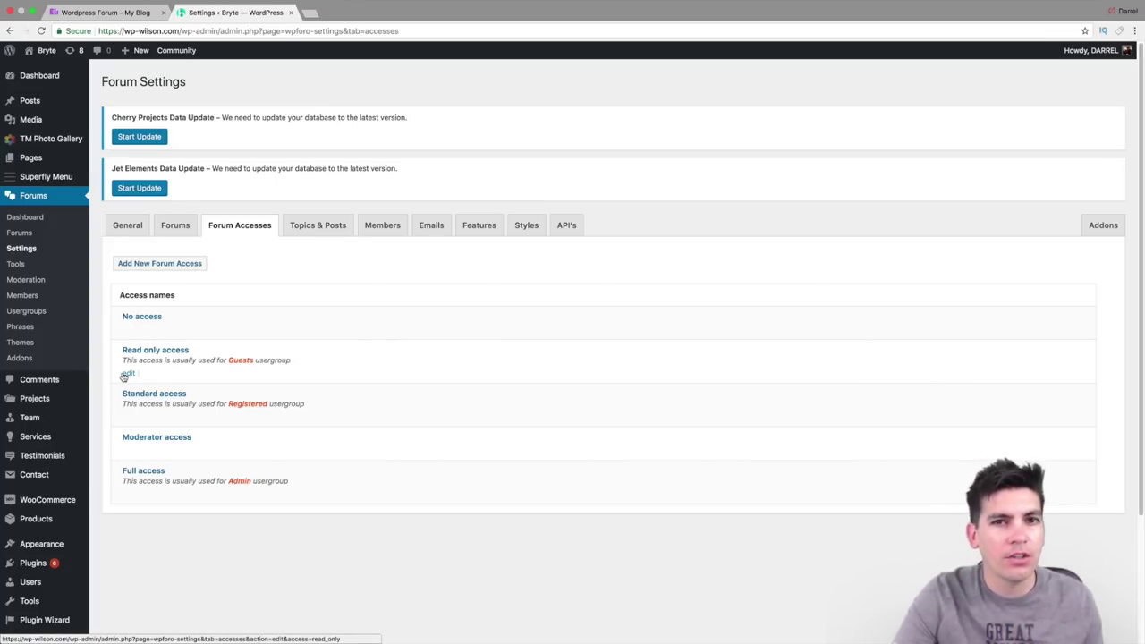
left_click(128, 374)
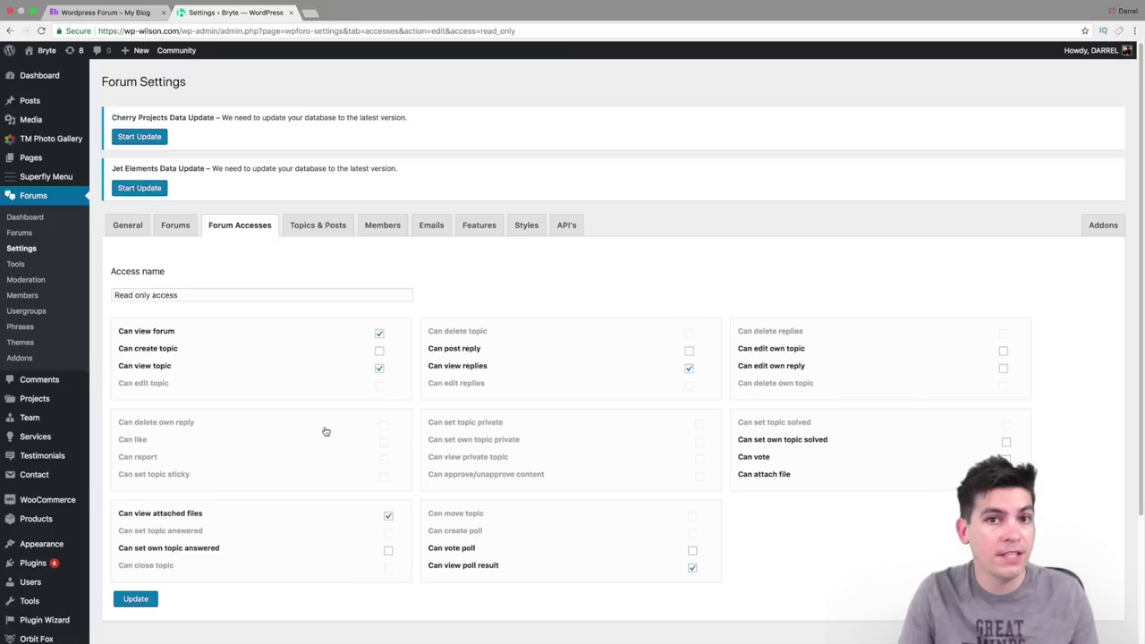
left_click(248, 231)
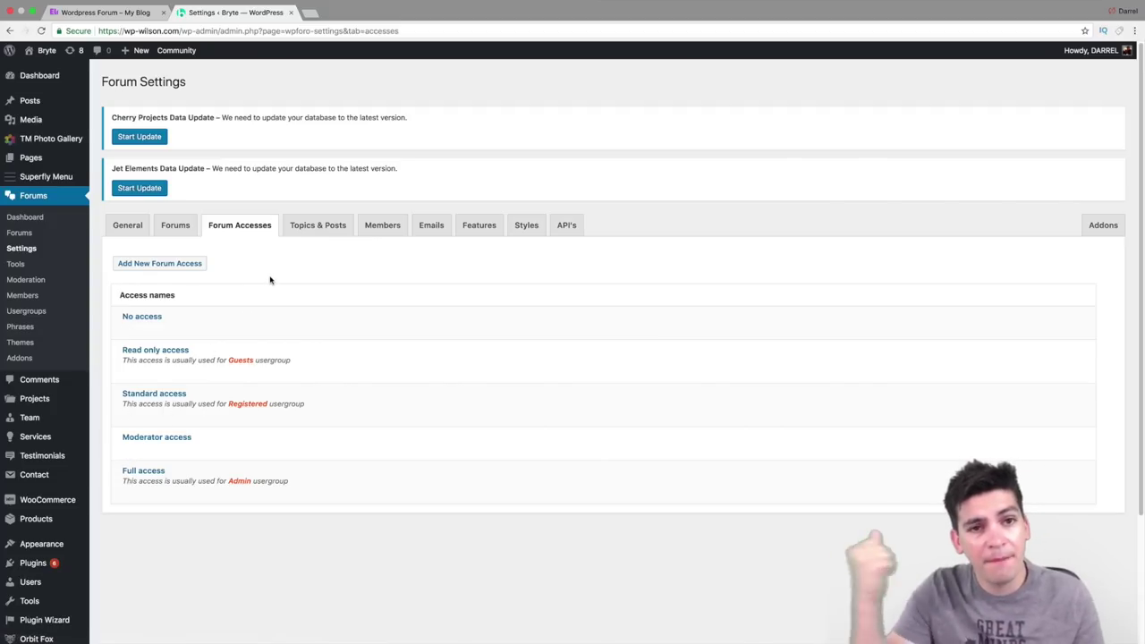
left_click(295, 229)
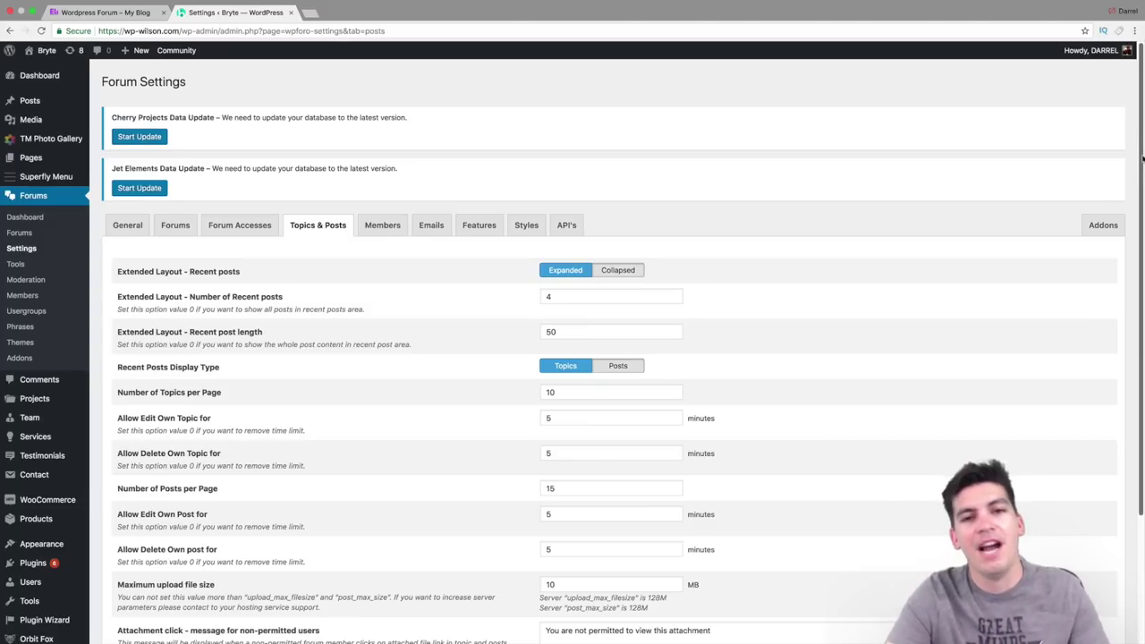
left_click_drag(1141, 158, 1141, 224)
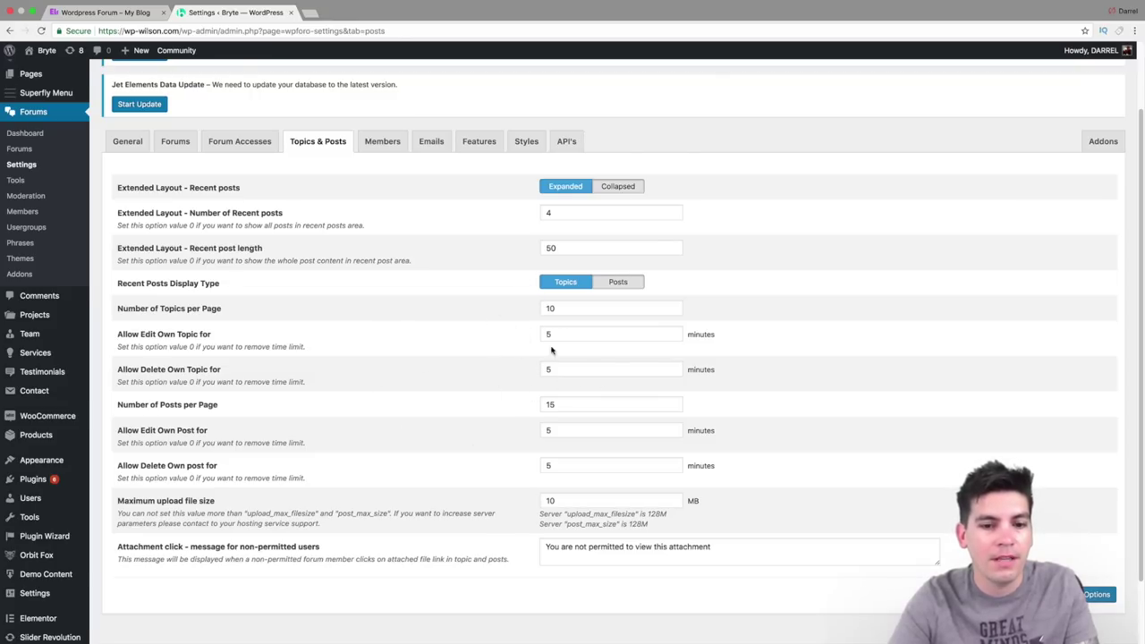
Step: Set the members' custom authorization URLs to /login for login, /register for registration and /lostpassword for lost password
left_click(380, 145)
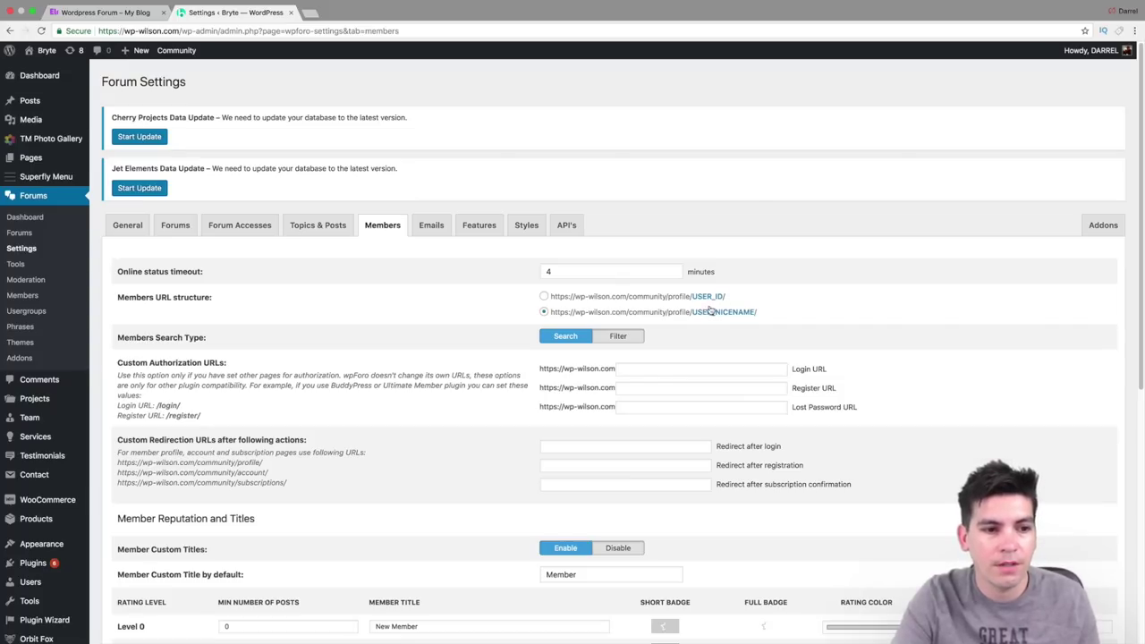
left_click(671, 366)
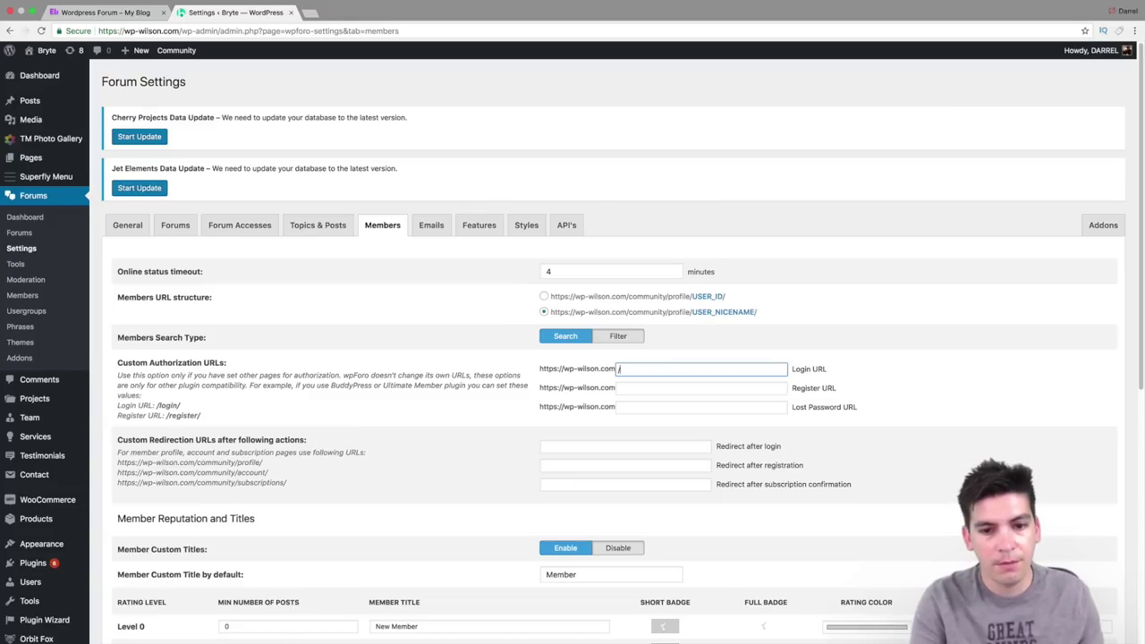
type("login")
key("Tab")
type("/")
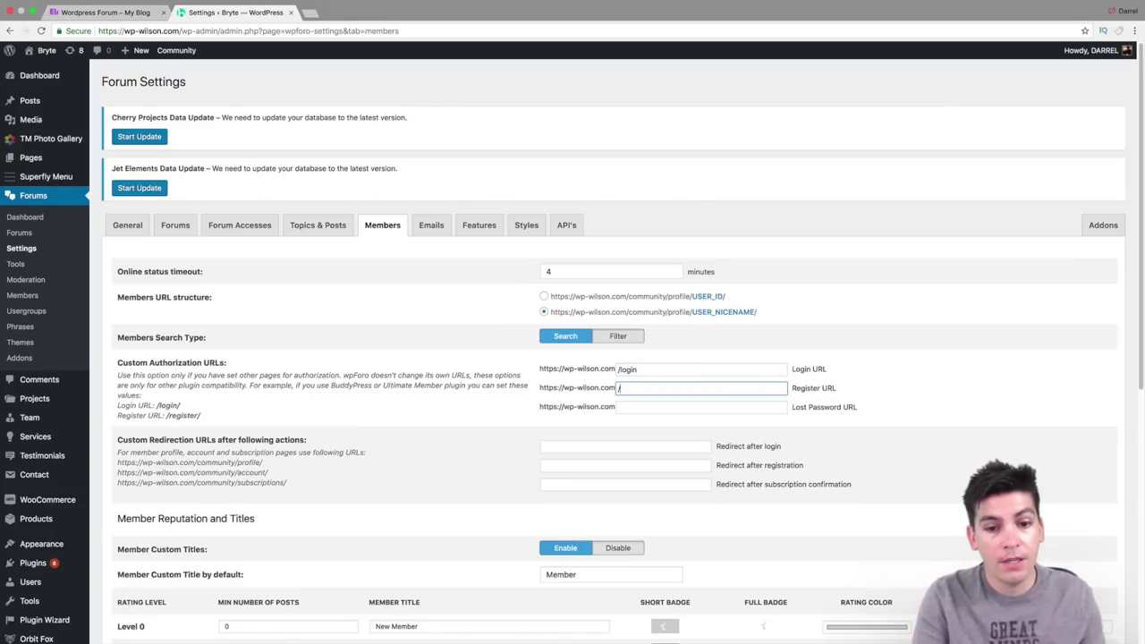
type("register")
key("Tab")
type("/lostpassword")
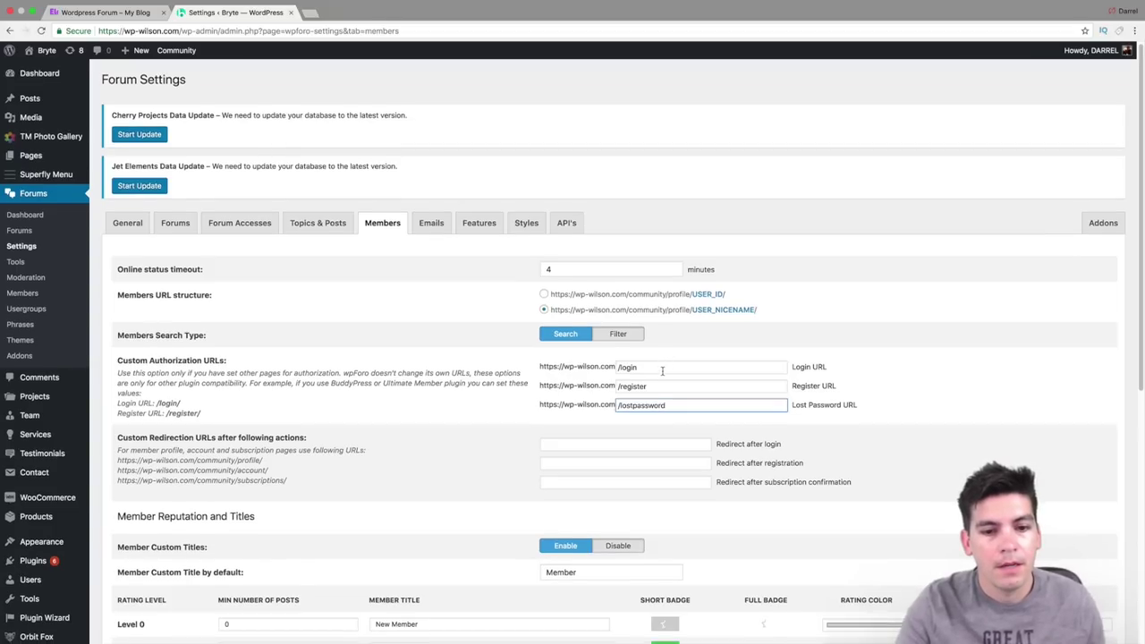
Step: Set the custom redirection URLs to /profile after login and /account after registration
scroll(1127, 289, "down", 1)
scroll(648, 328, "down", 3)
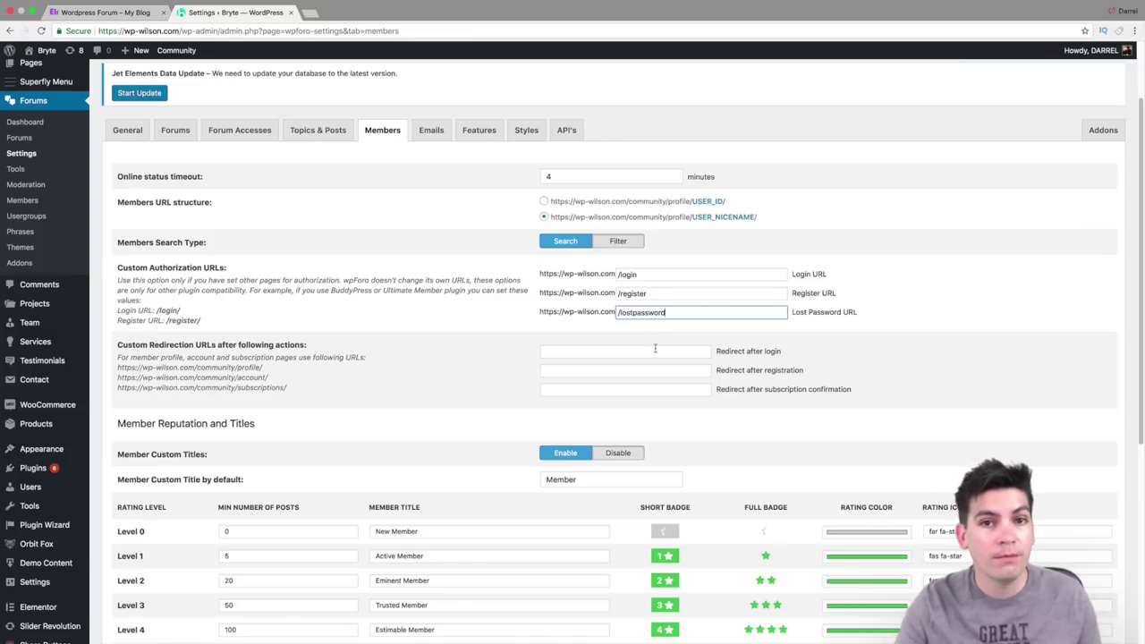
left_click(655, 351)
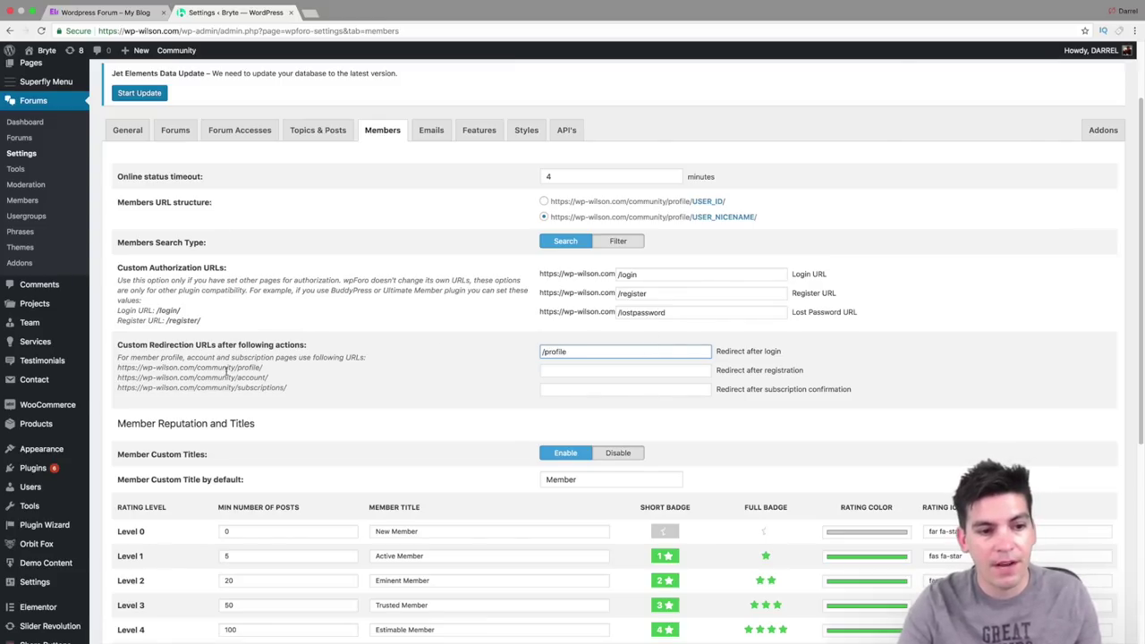
key("Tab")
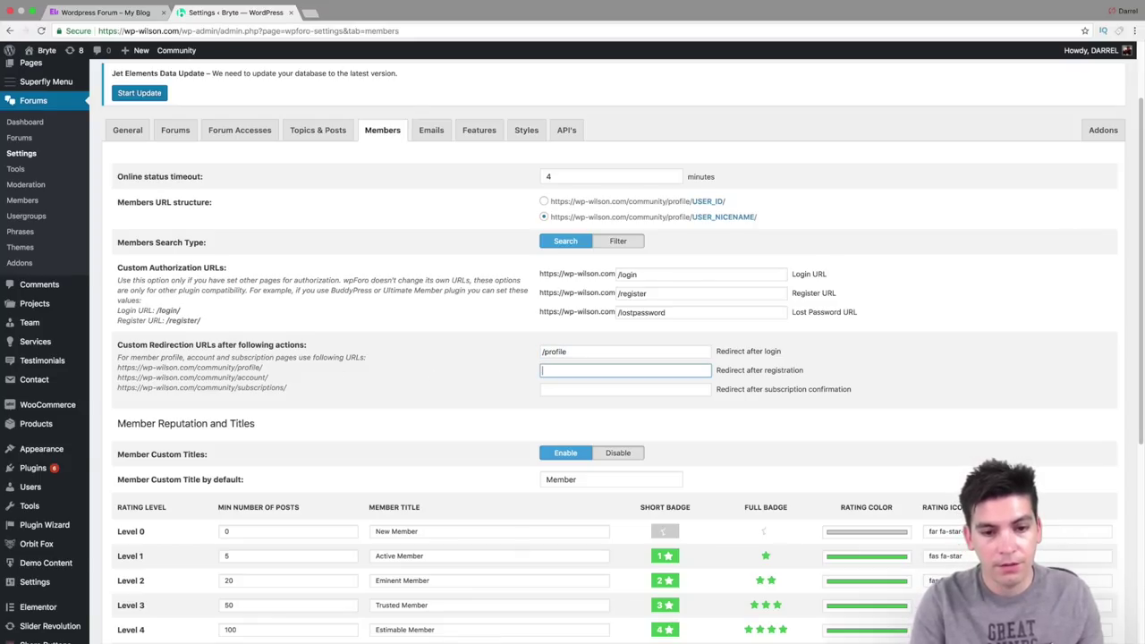
type("/account")
key("Tab")
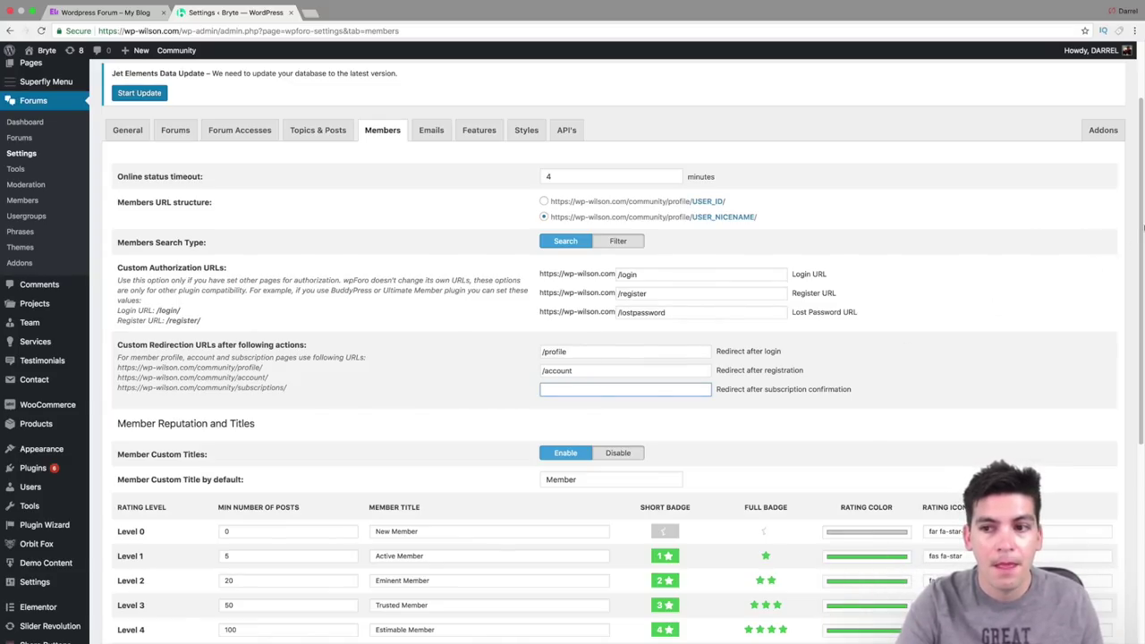
Step: Change the rating color of the Level 1 Active Member rank to a light purple
scroll(626, 358, "down", 5)
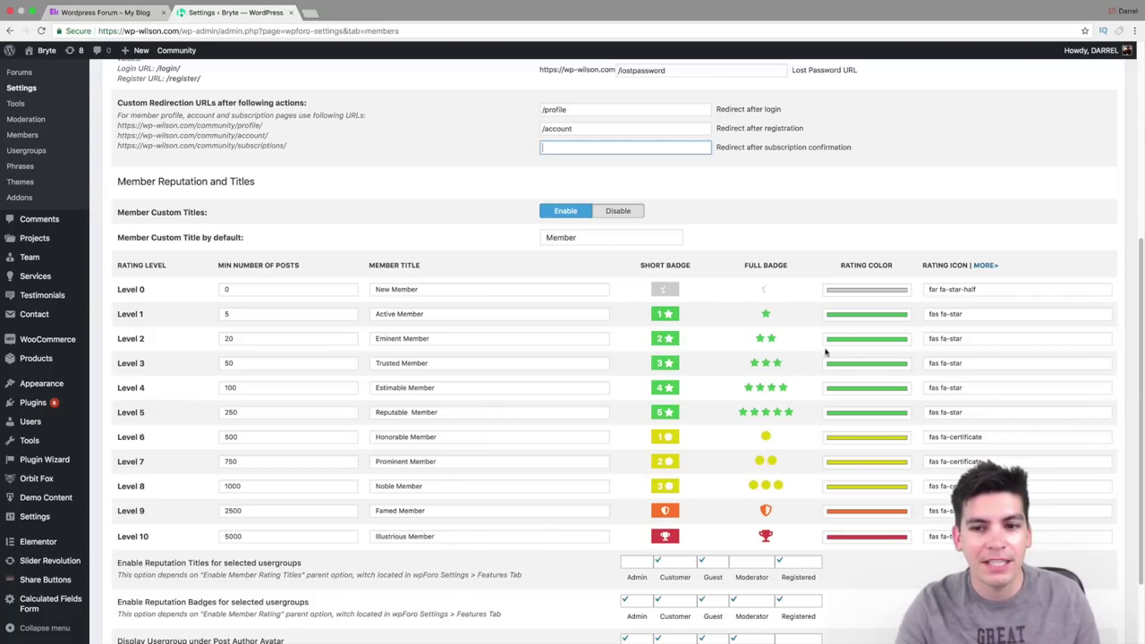
left_click(283, 315)
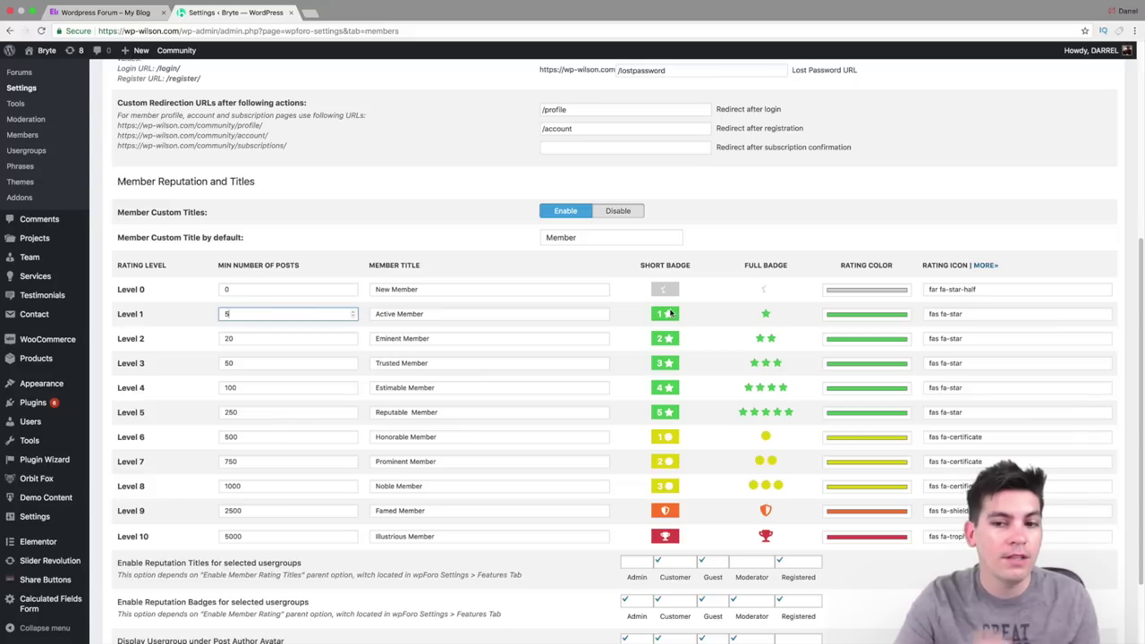
left_click(865, 316)
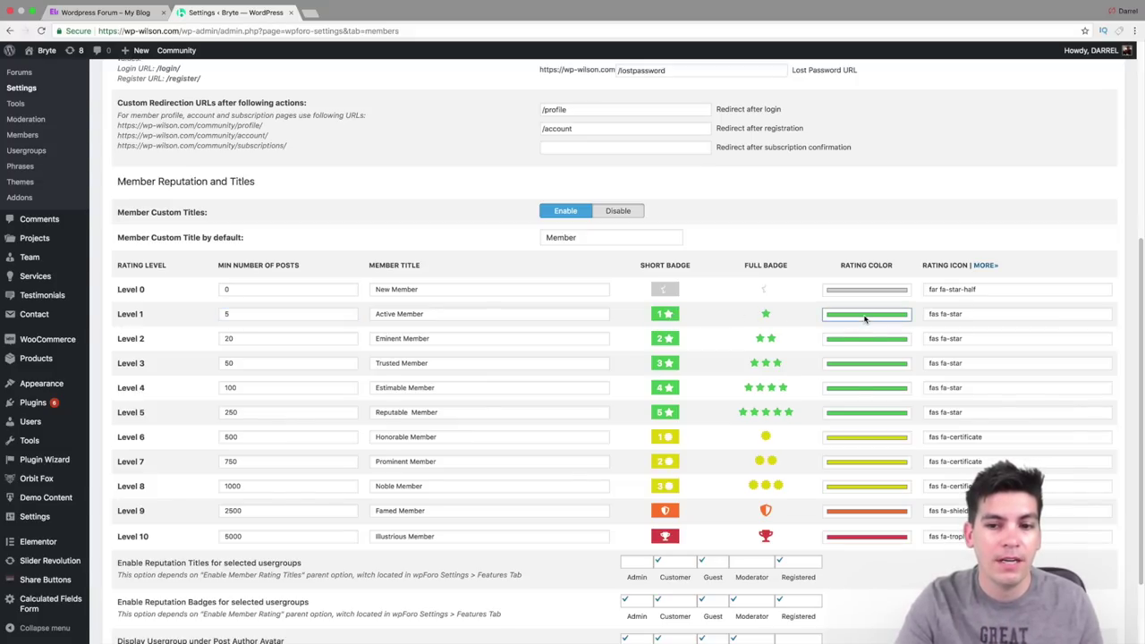
left_click(866, 314)
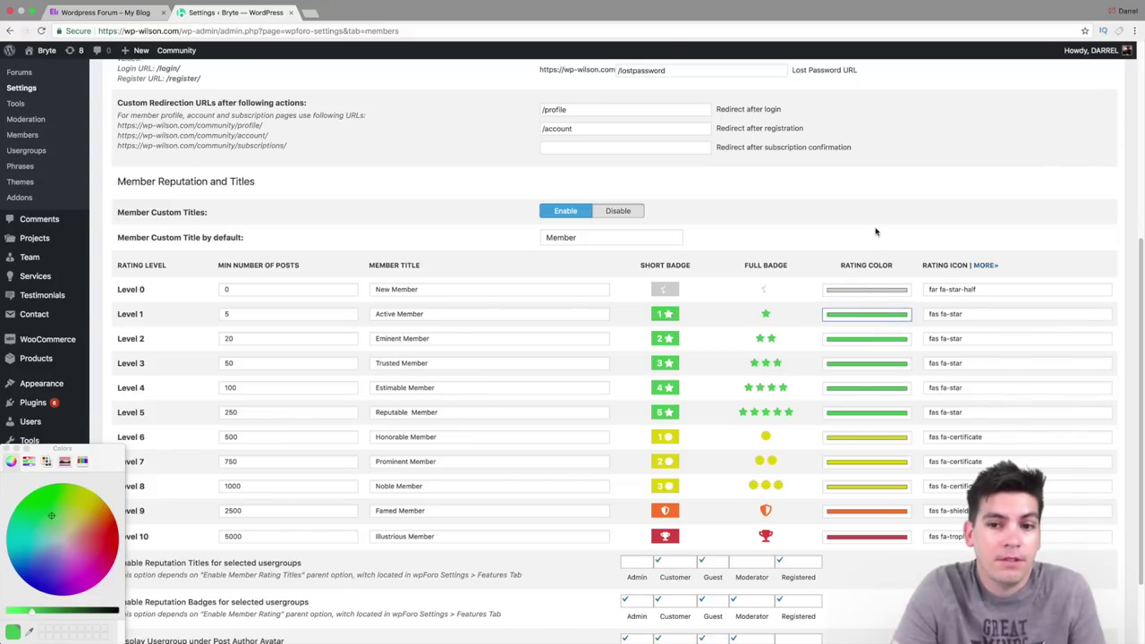
left_click_drag(108, 441, 464, 181)
left_click_drag(438, 269, 421, 287)
left_click(362, 189)
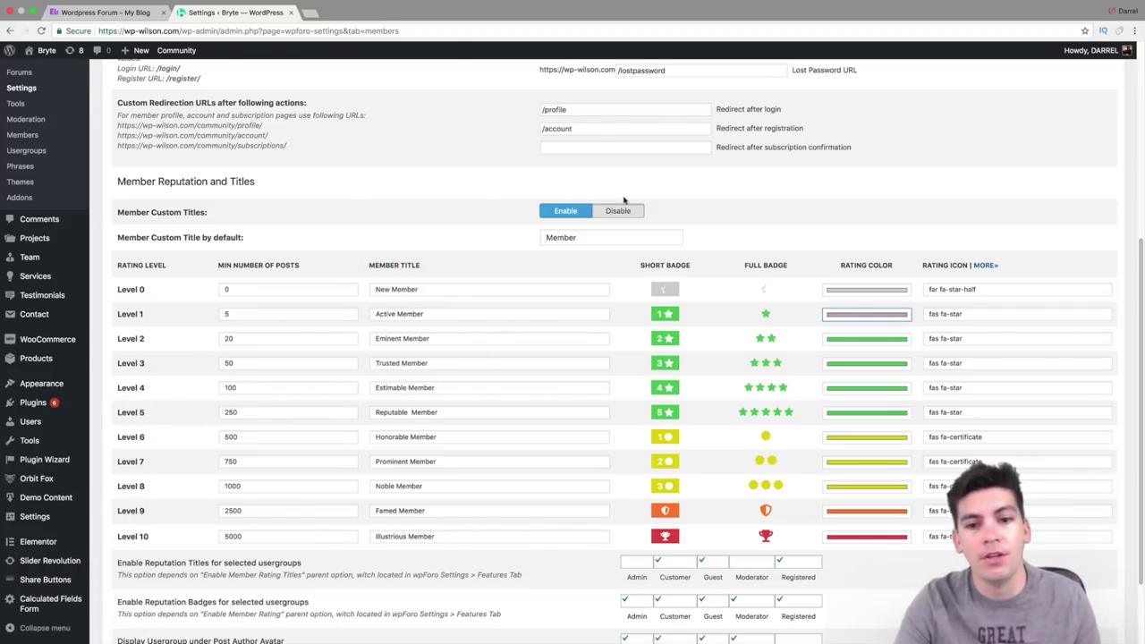
Step: Review the usergroup options for reputation titles and badges and try to save the member options
scroll(735, 369, "down", 3)
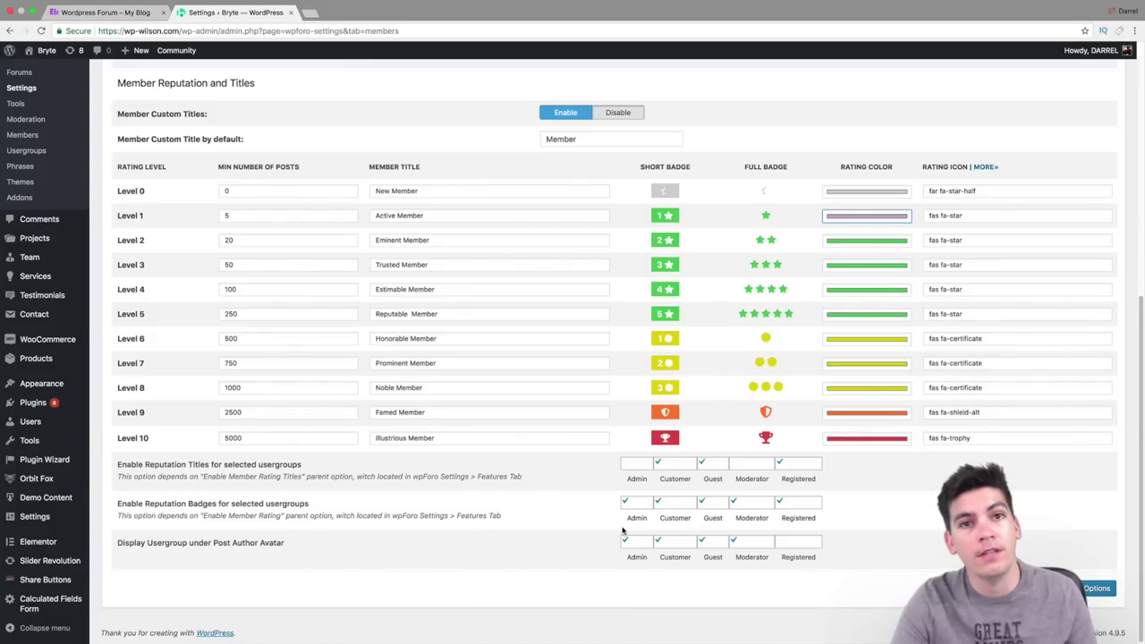
scroll(662, 537, "up", 1)
scroll(707, 539, "up", 1)
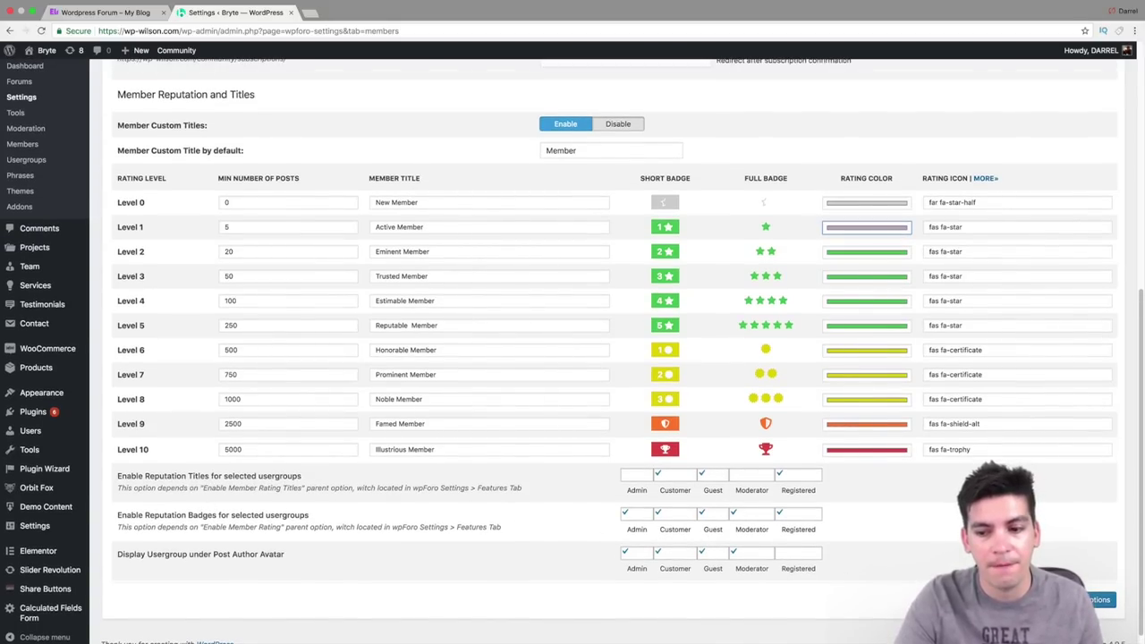
scroll(788, 562, "up", 3)
scroll(1132, 468, "up", 7)
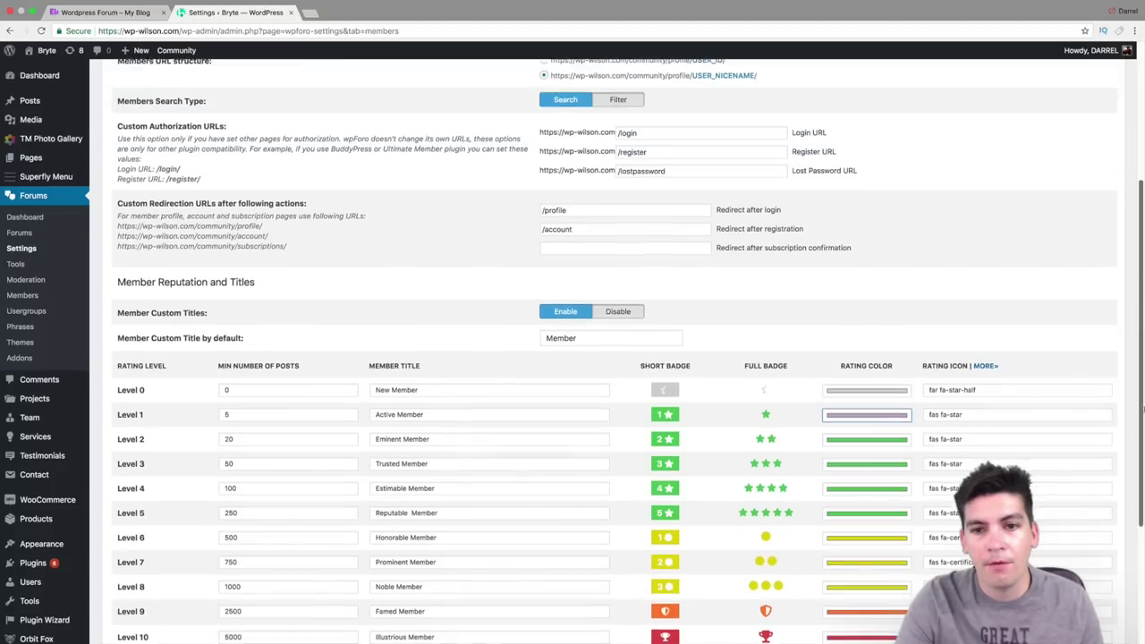
scroll(1047, 358, "down", 10)
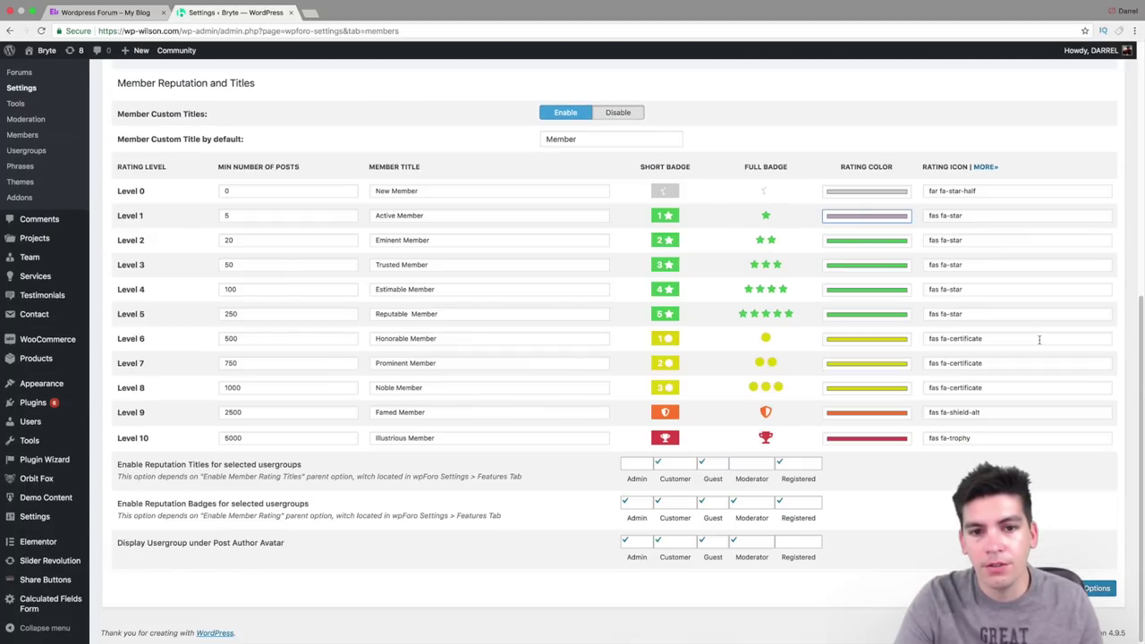
left_click(1091, 592)
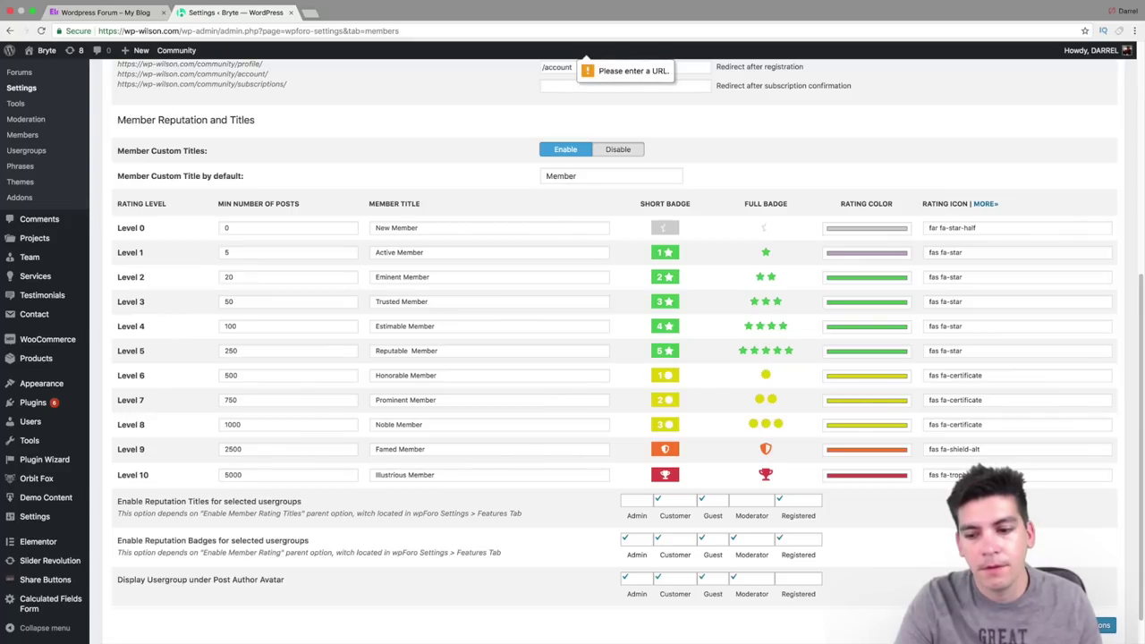
scroll(1090, 600, "up", 1)
scroll(823, 309, "up", 3)
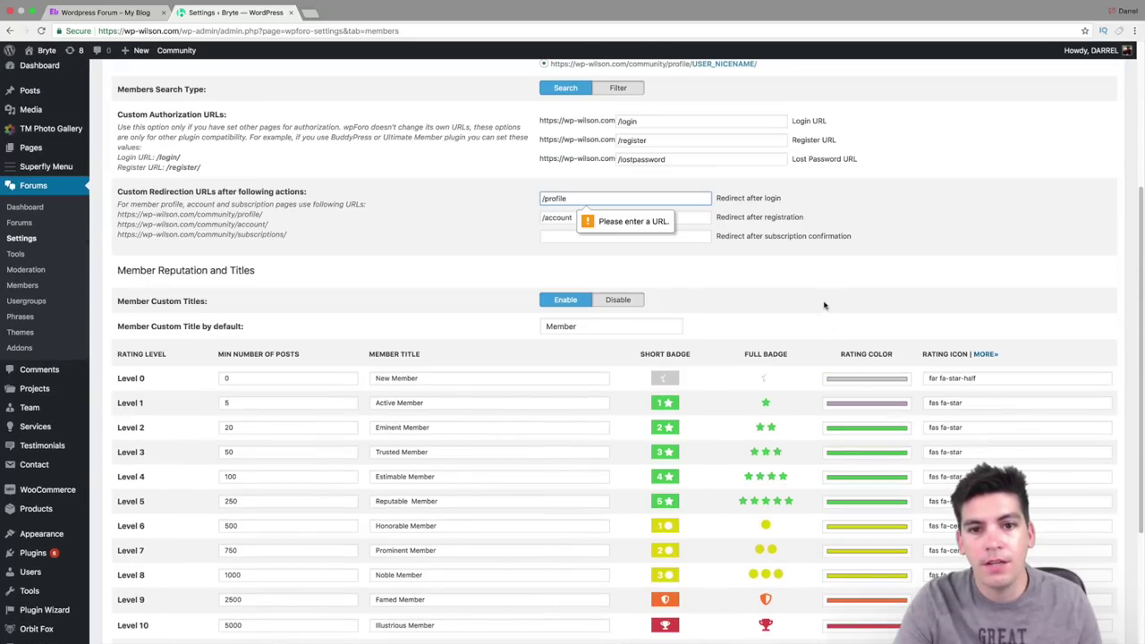
triple_click(609, 197)
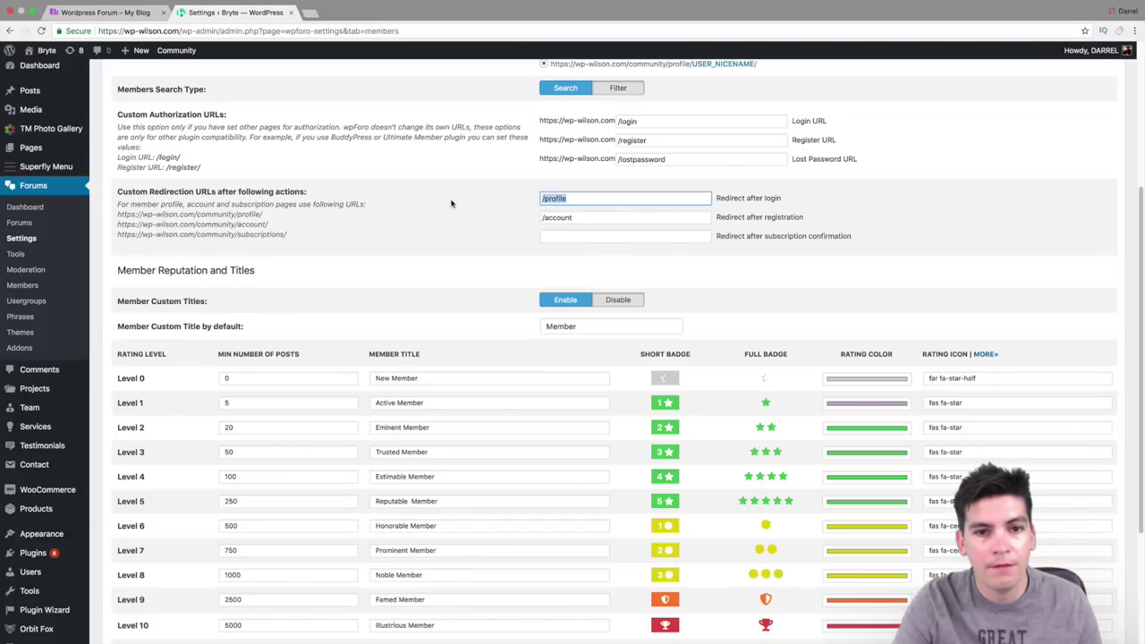
left_click_drag(263, 215, 117, 215)
right_click(117, 215)
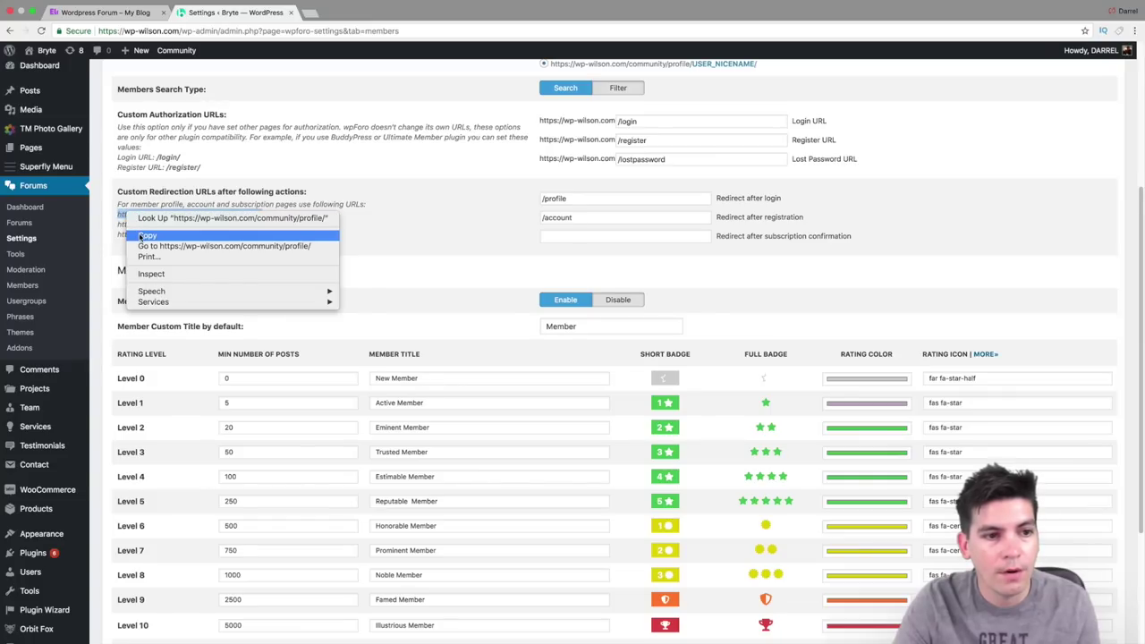
left_click(152, 235)
triple_click(549, 198)
key("BackSpace")
right_click(548, 198)
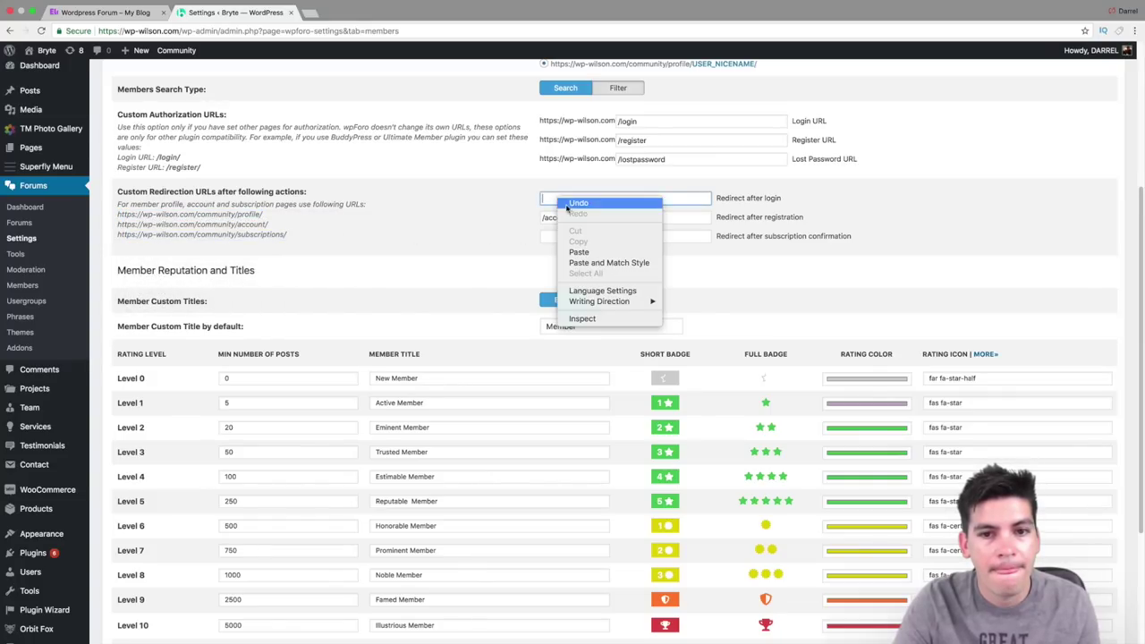
left_click(577, 249)
left_click_drag(273, 228, 119, 225)
right_click(123, 225)
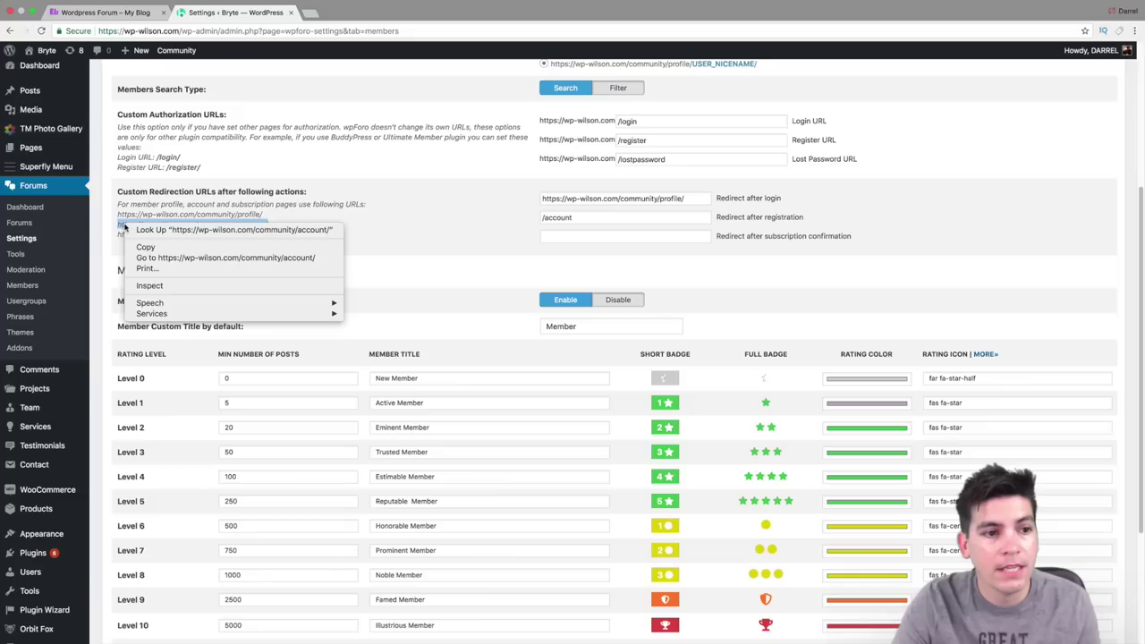
left_click(146, 247)
triple_click(548, 218)
key("BackSpace")
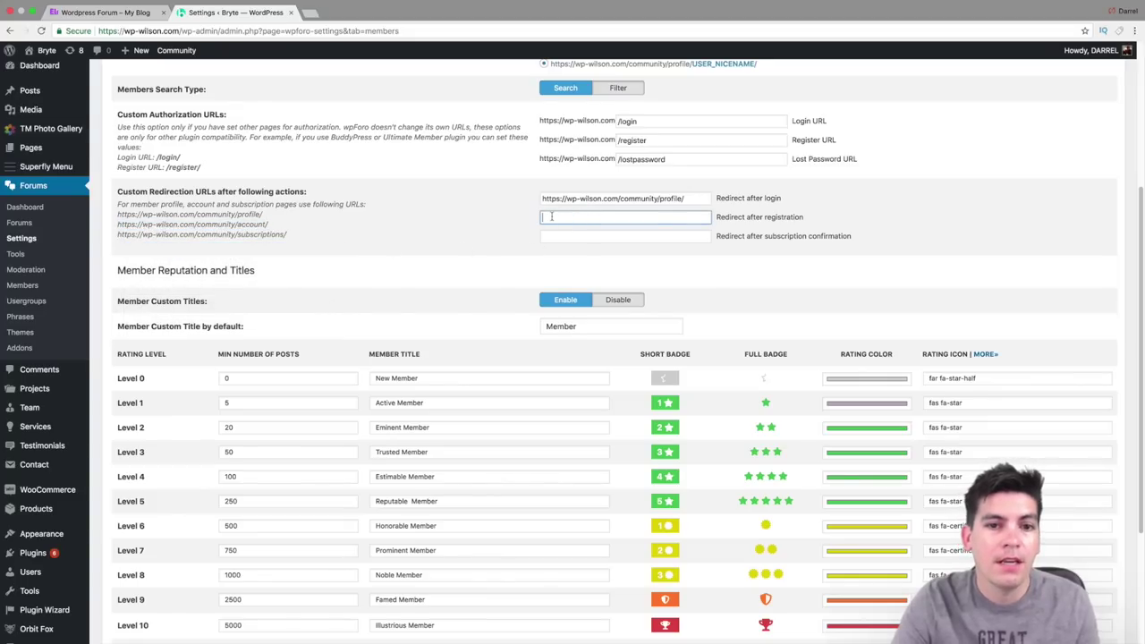
right_click(552, 217)
left_click(577, 270)
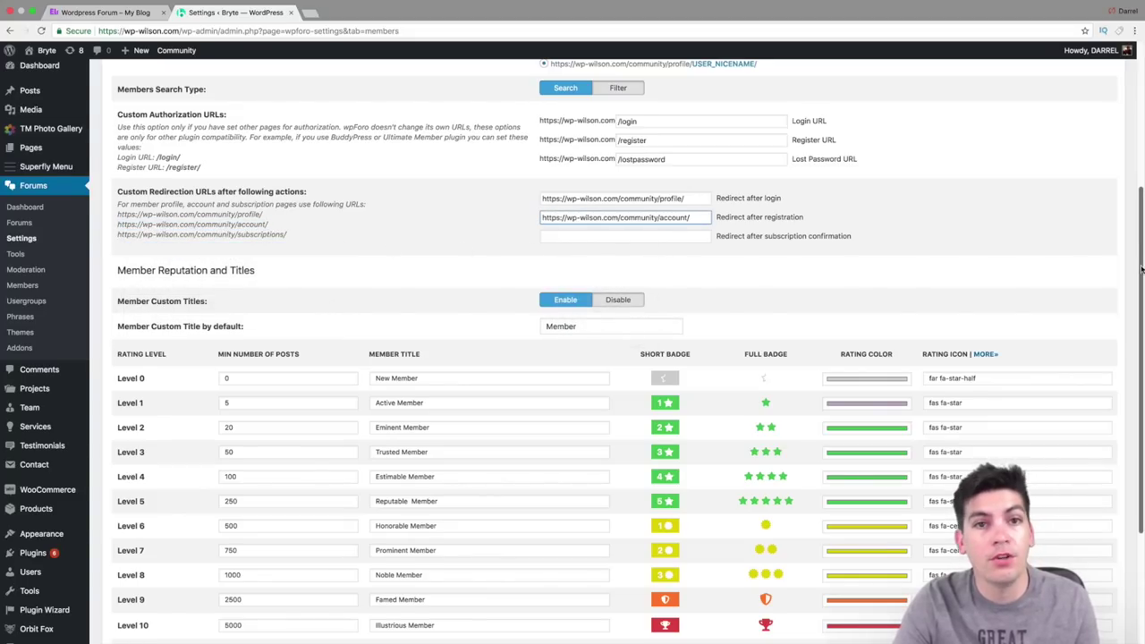
scroll(1081, 556, "down", 5)
left_click(1099, 588)
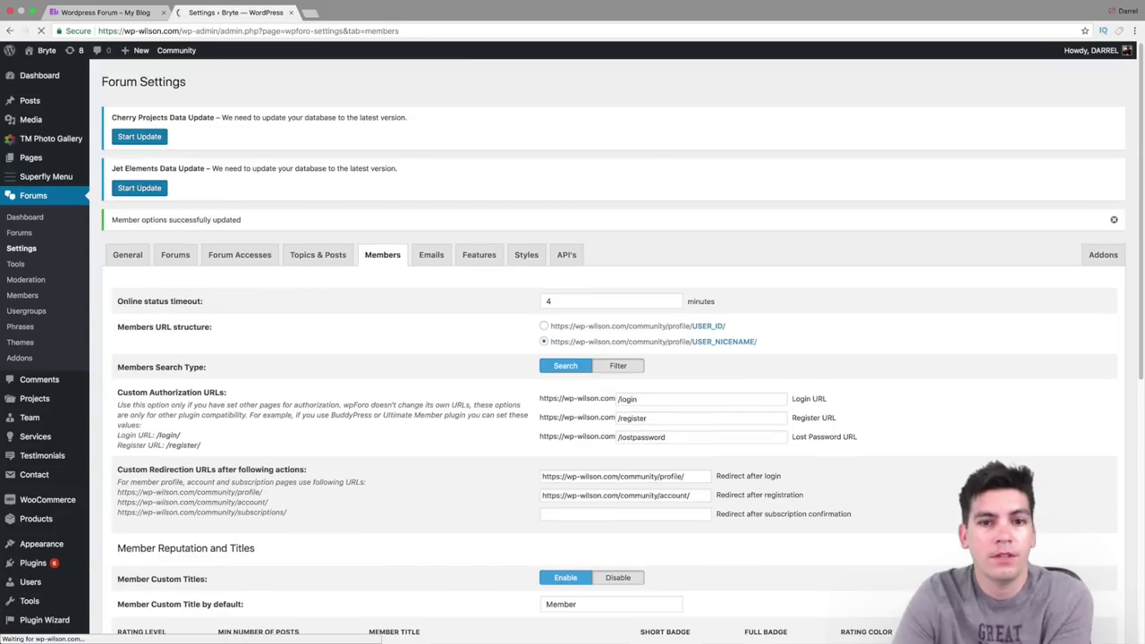
Step: Review the forum's email notification settings and the feature options, such as the admin bar and user registration
left_click(432, 255)
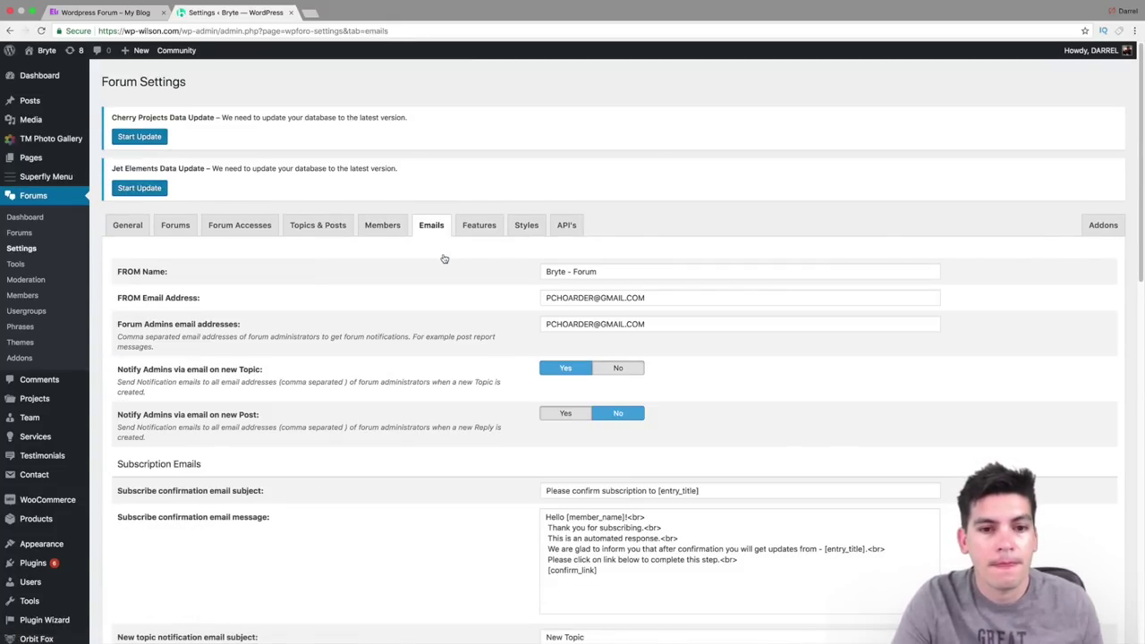
left_click_drag(1140, 273, 1142, 244)
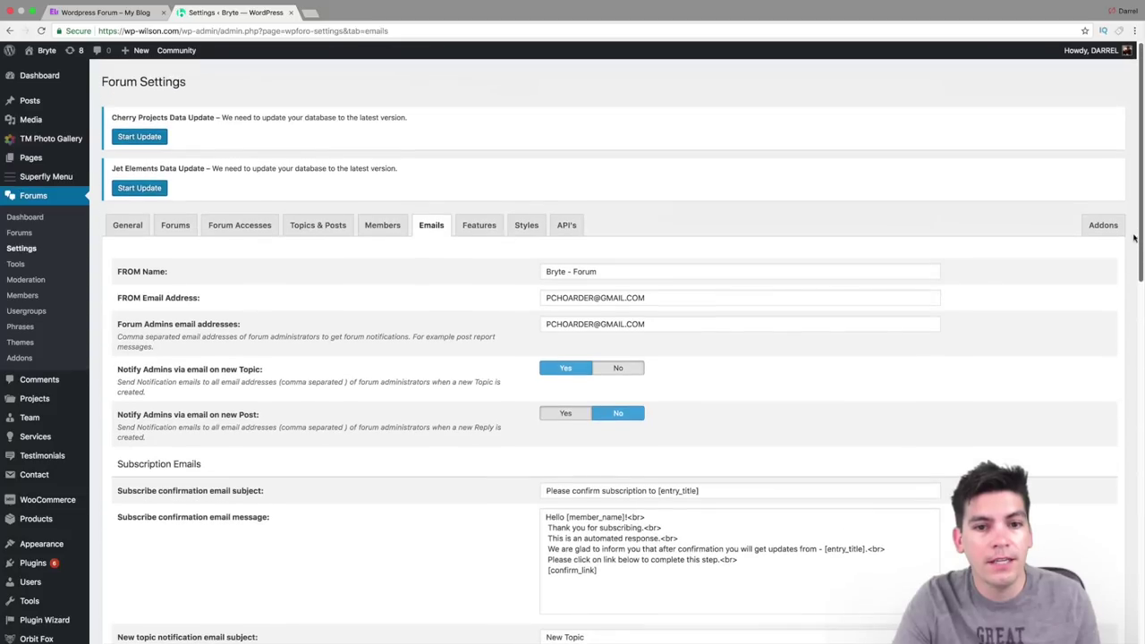
left_click(480, 226)
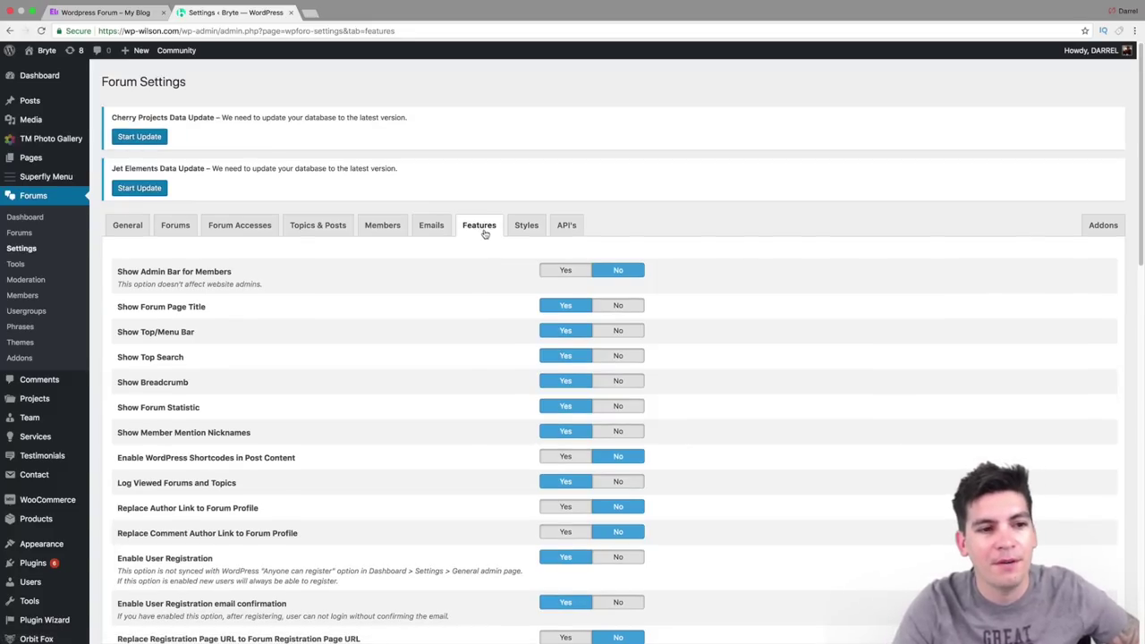
mouse_move(1142, 230)
left_mouse_down()
mouse_move(1142, 377)
mouse_move(1143, 235)
left_mouse_up()
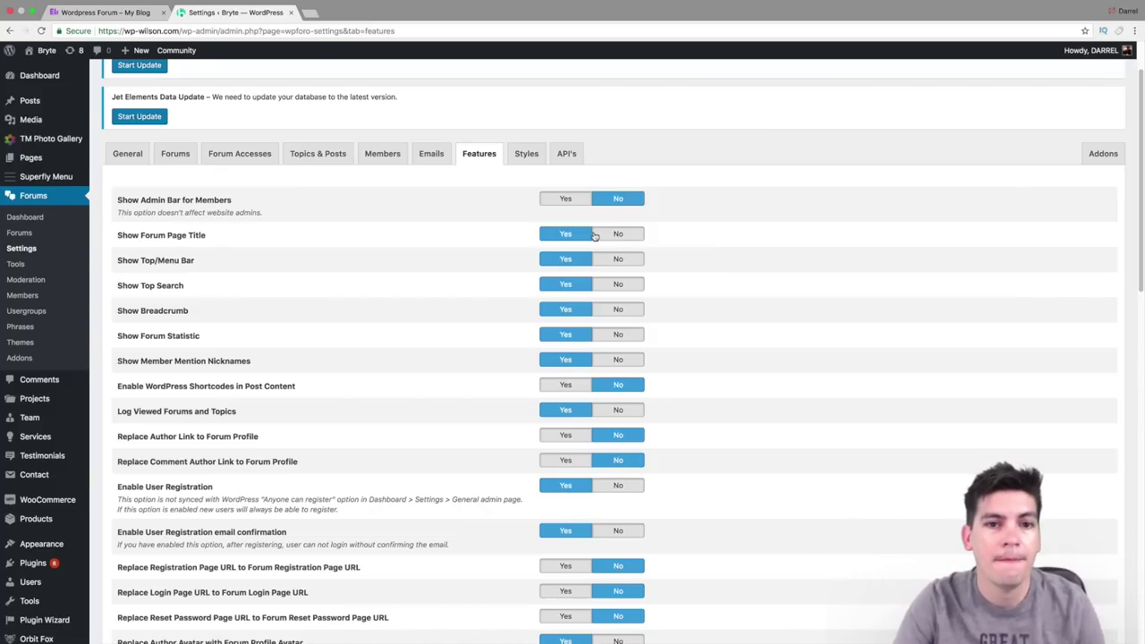
Step: Open the forum style settings and compare the Red, Green, Orange and Dark color styles by selecting them
left_click(527, 161)
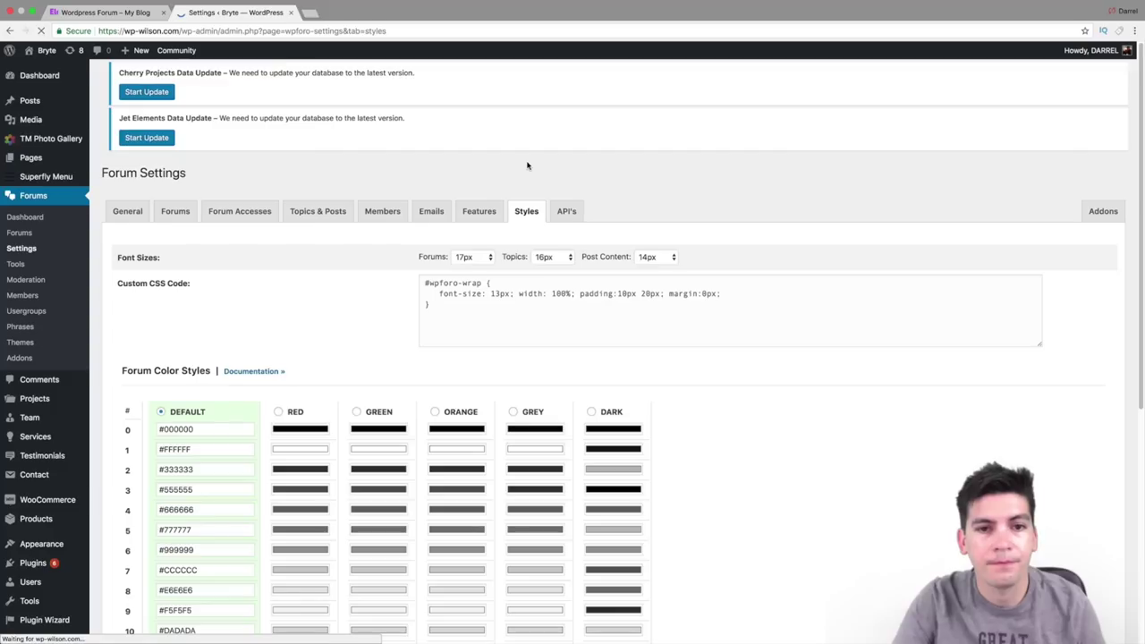
scroll(1076, 296, "down", 5)
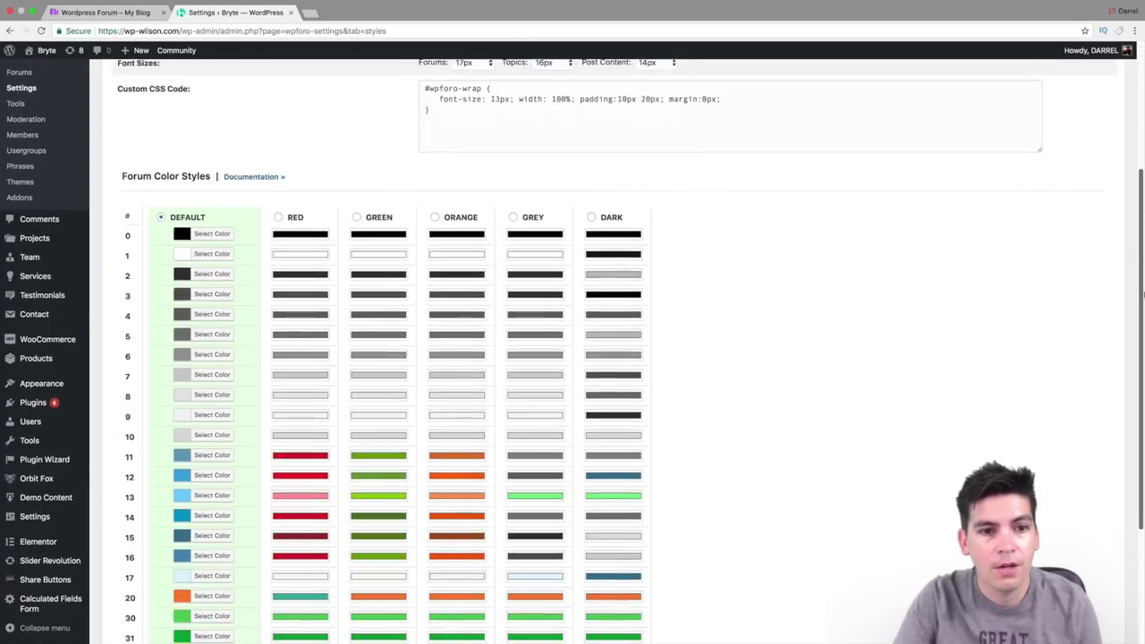
left_click(298, 215)
left_click(378, 215)
left_click(454, 213)
left_click(593, 210)
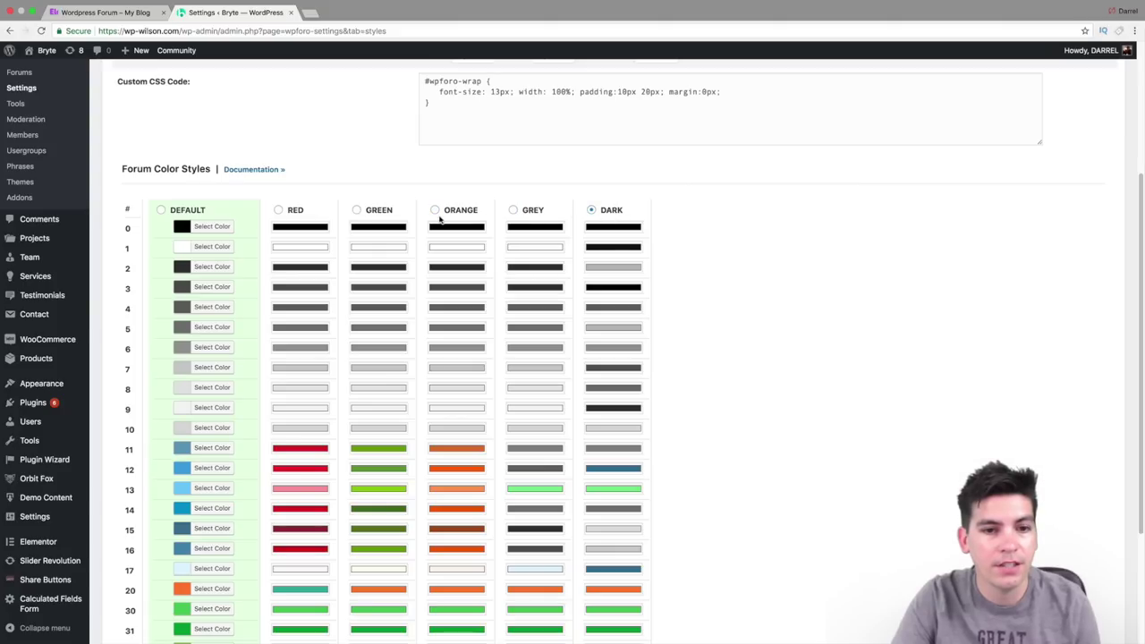
scroll(438, 217, "down", 1)
scroll(439, 217, "down", 4)
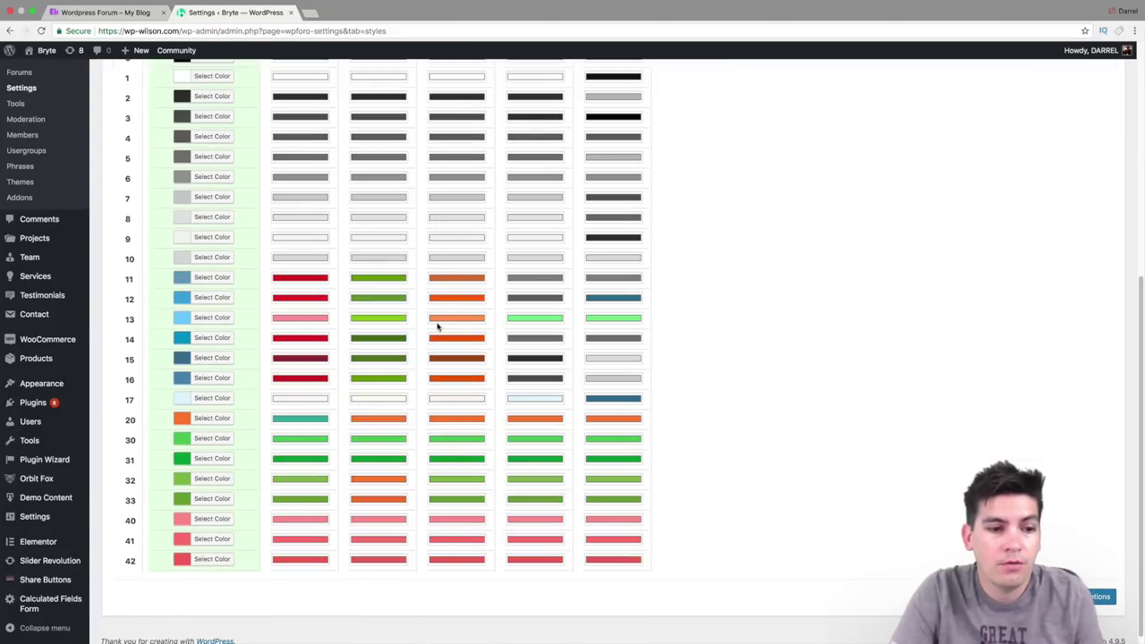
scroll(472, 344, "up", 4)
scroll(473, 344, "up", 2)
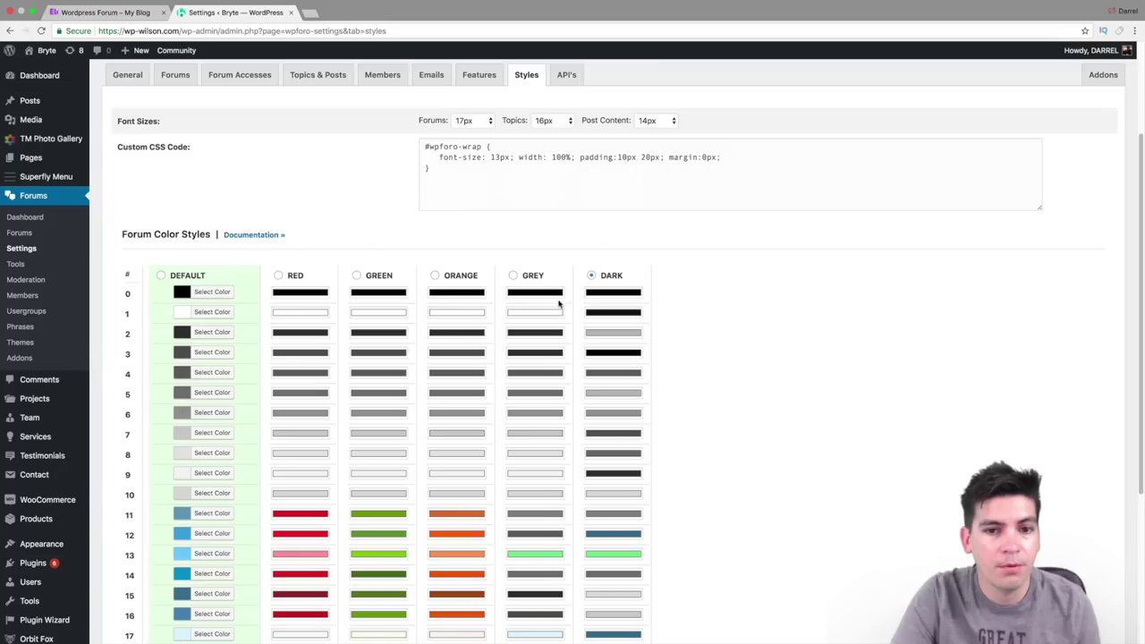
Step: Choose the Green forum color style, save the style options and look at the custom CSS code
left_click(357, 275)
scroll(926, 526, "down", 5)
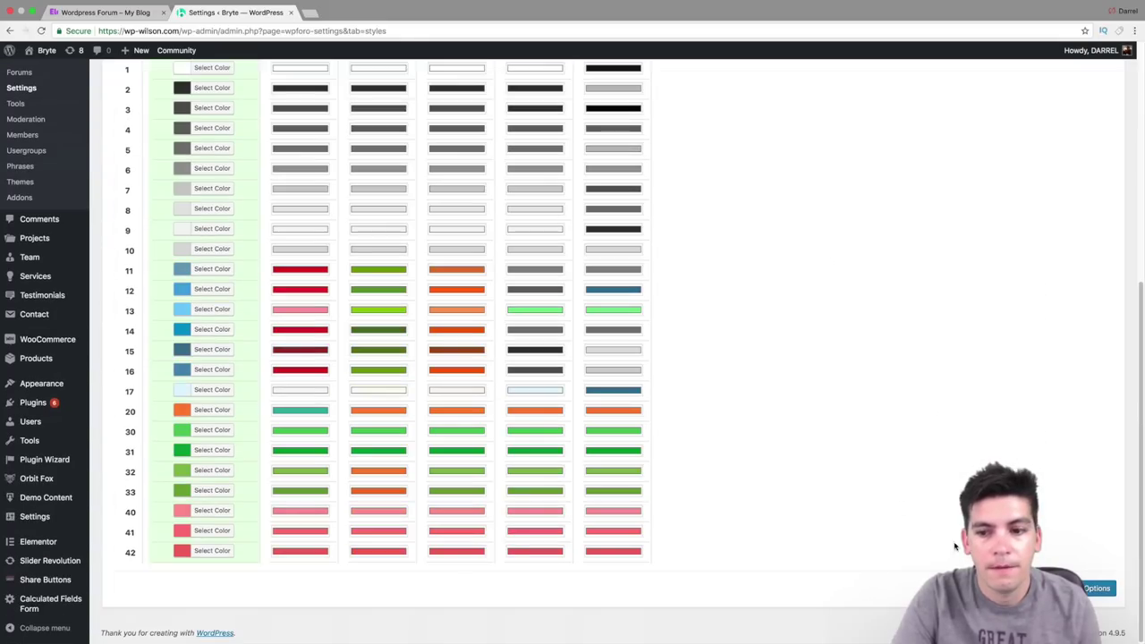
left_click(1097, 588)
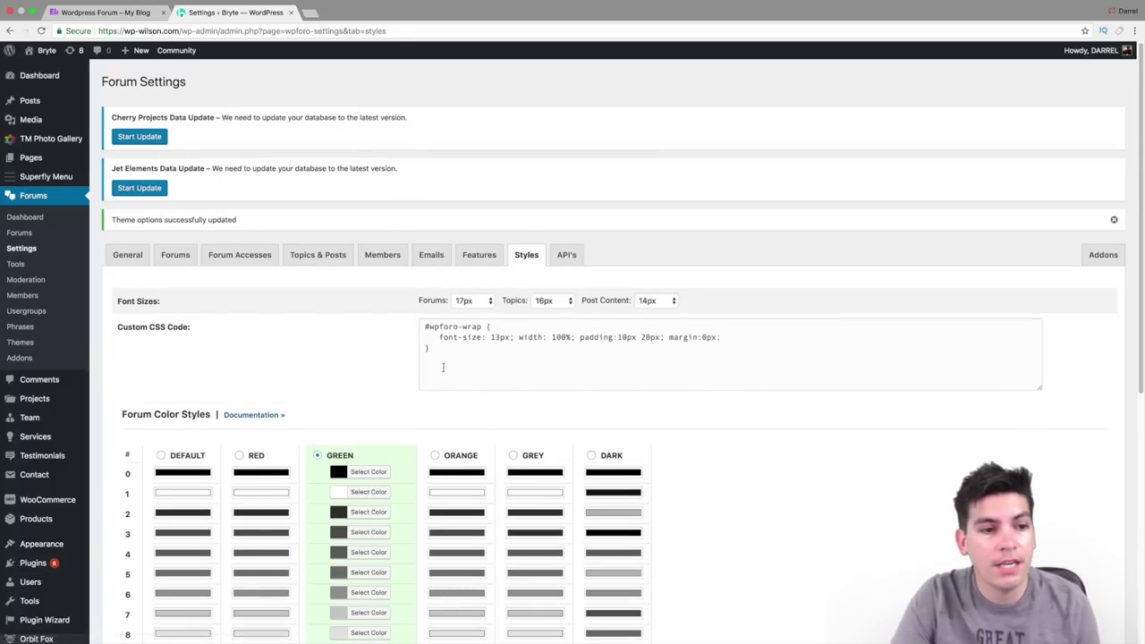
left_click_drag(465, 362, 418, 330)
left_click(440, 357)
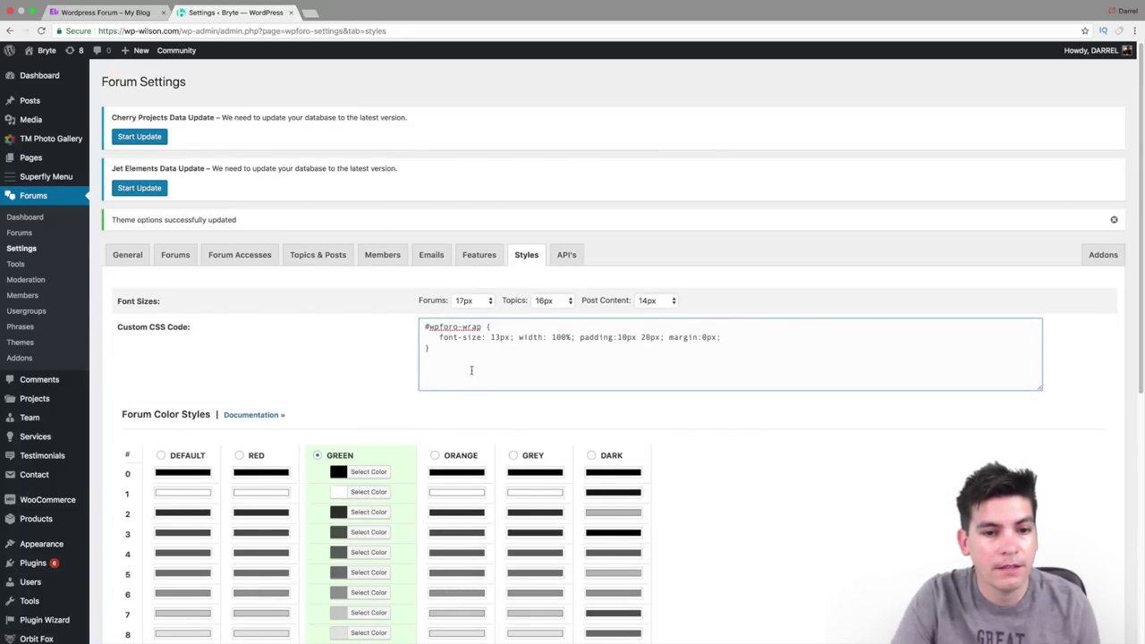
Step: Review the forum's antispam tools, including spam control, new registered user limits and Google reCAPTCHA settings
left_click(27, 264)
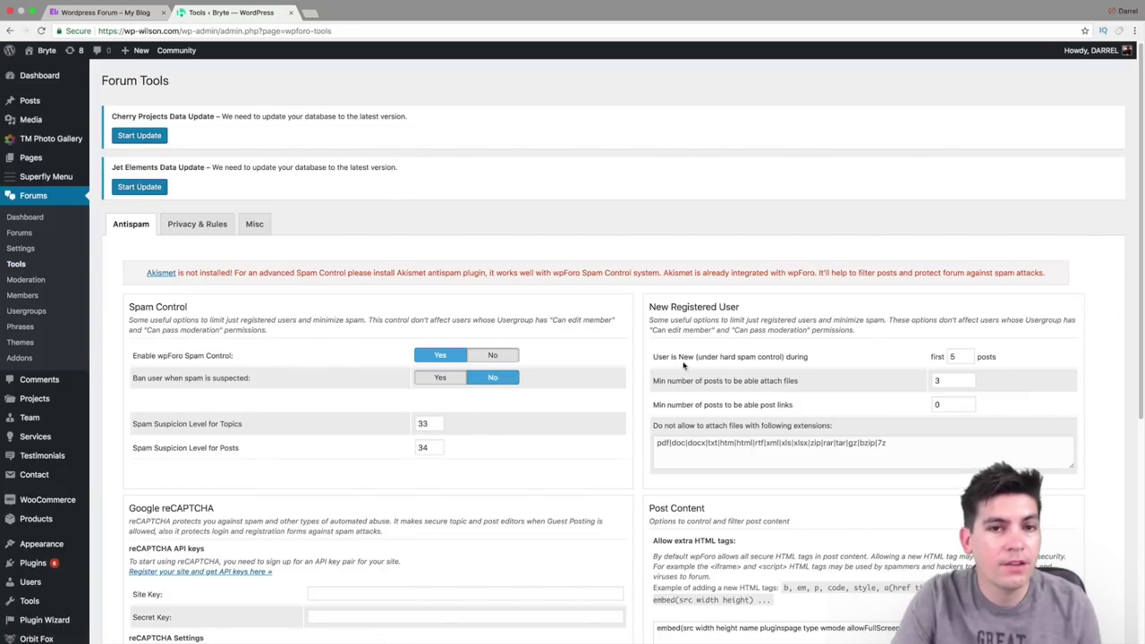
scroll(573, 365, "down", 4)
scroll(1143, 301, "down", 1)
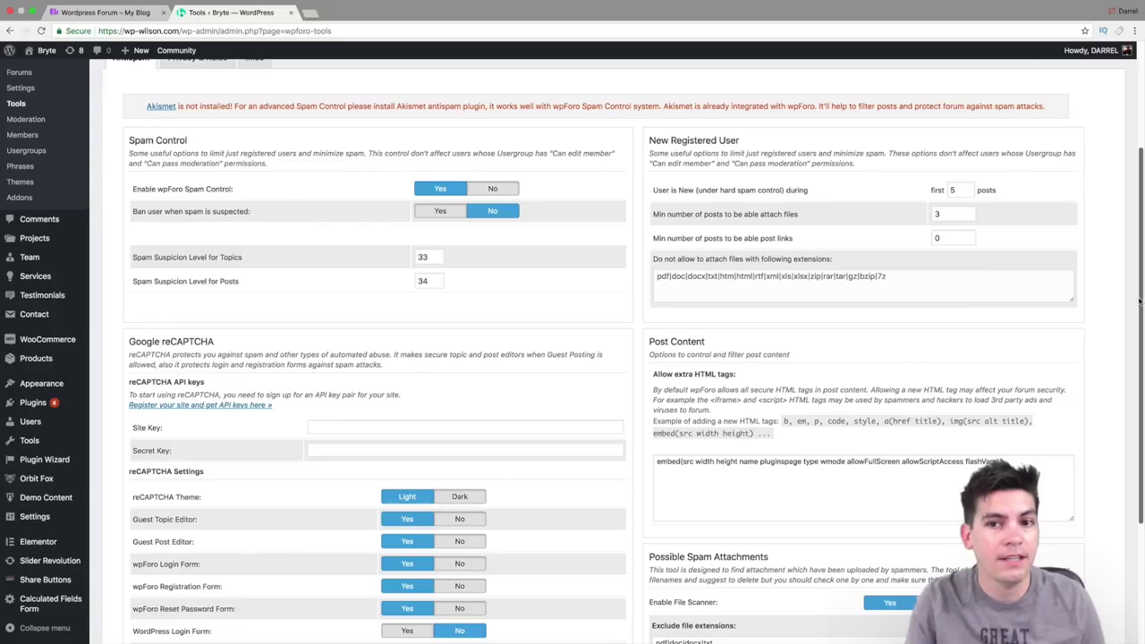
left_click_drag(1139, 316, 1143, 430)
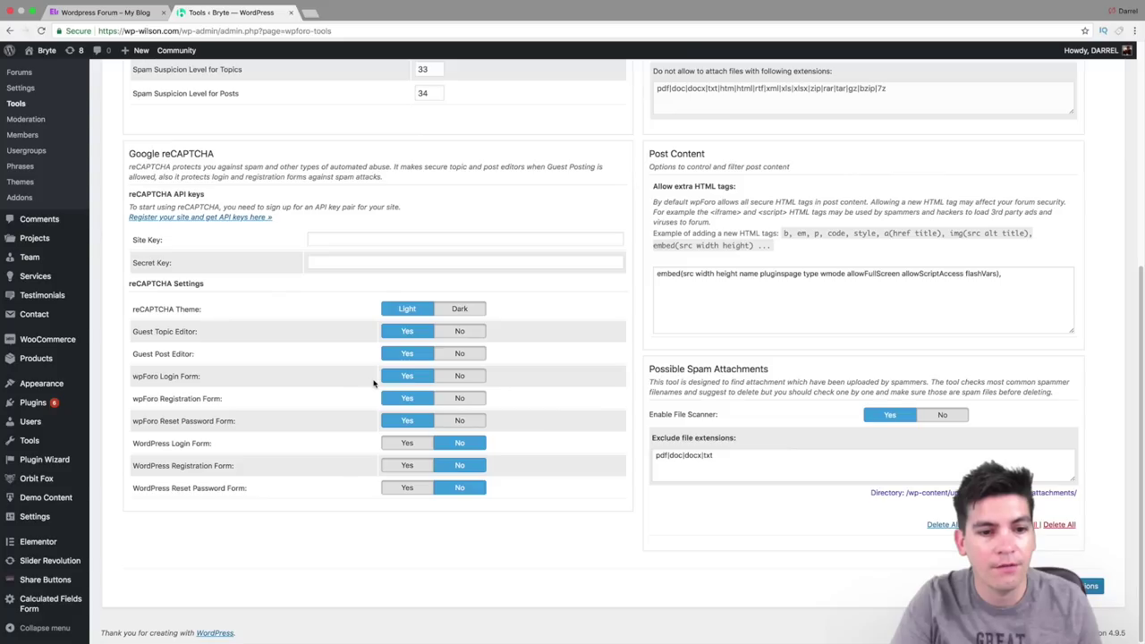
left_click_drag(1143, 369, 1140, 226)
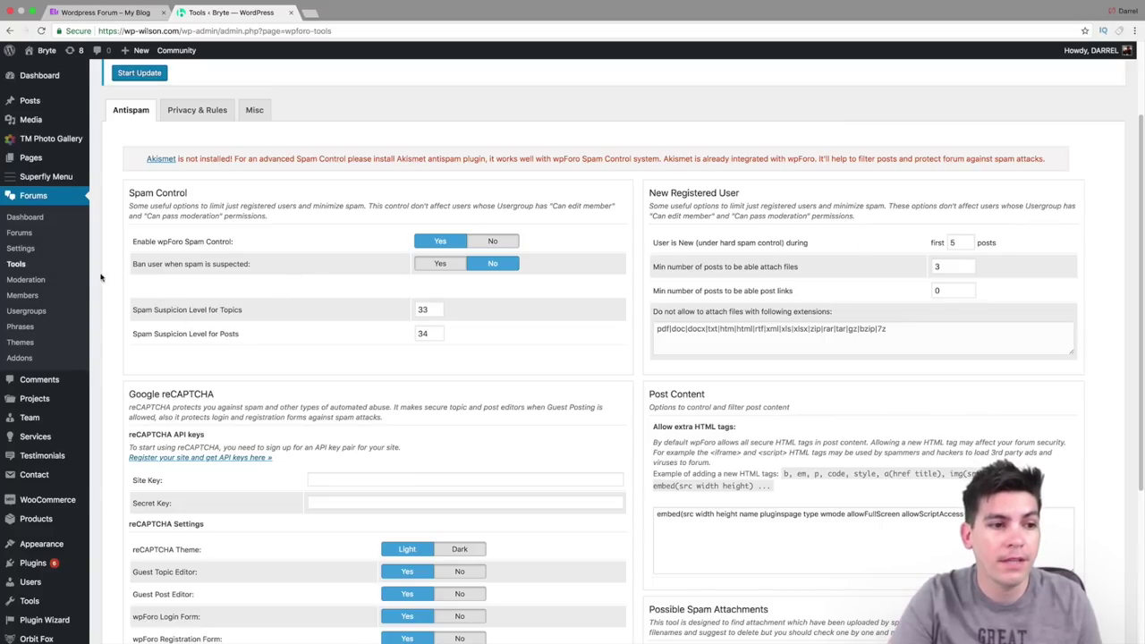
Step: Look over the forum's topic and post moderation, usergroups and front-end phrases
left_click(45, 285)
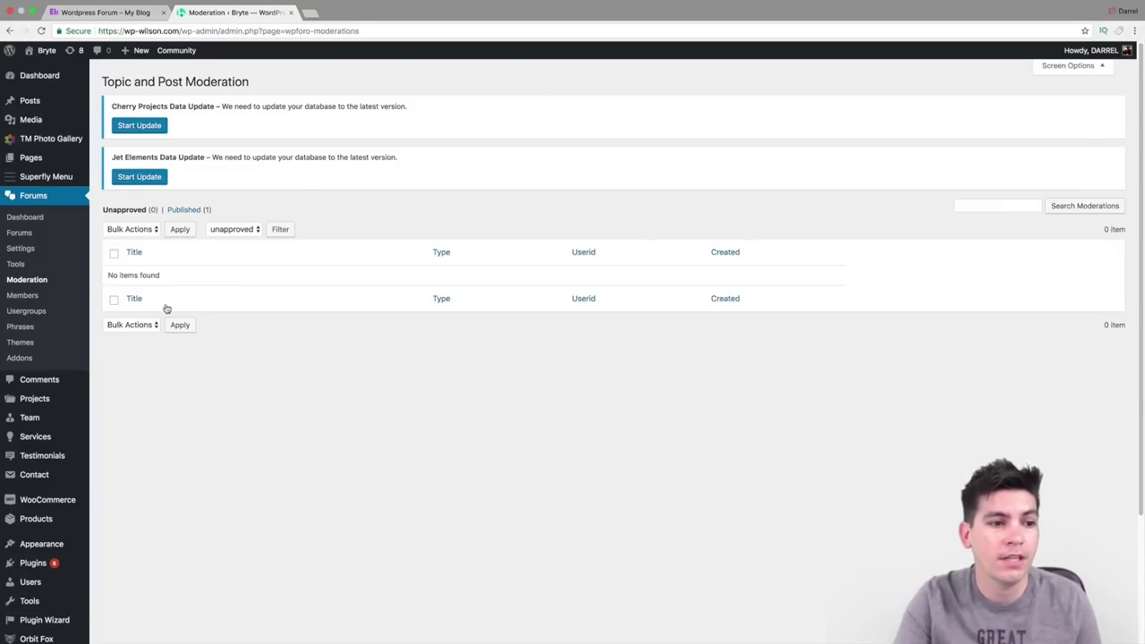
left_click(26, 310)
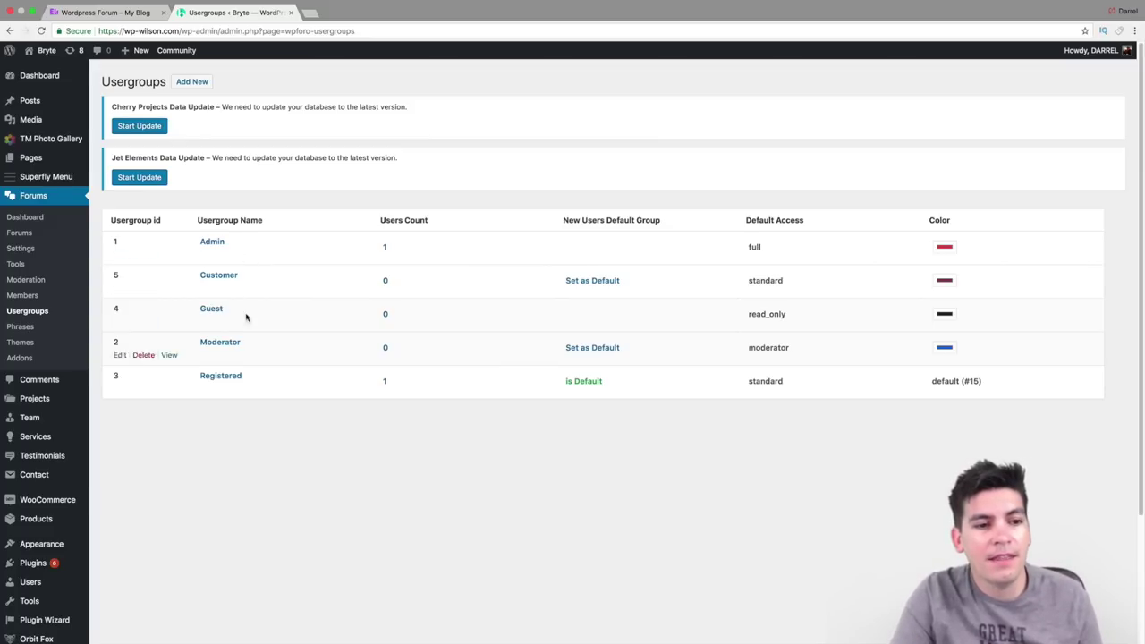
left_click(34, 328)
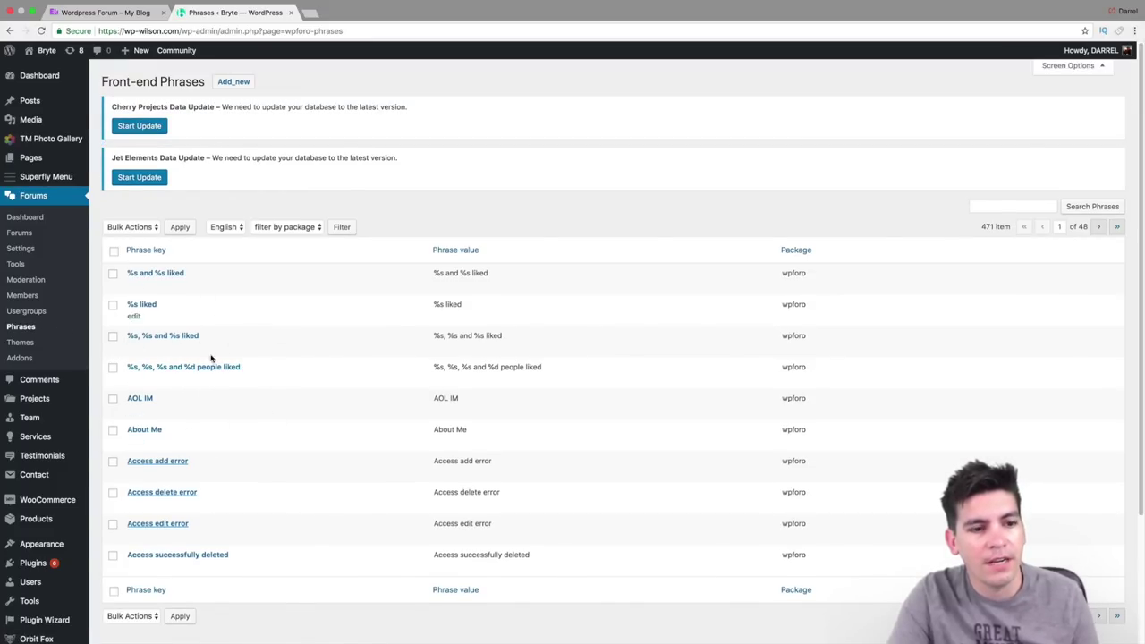
scroll(286, 447, "down", 1)
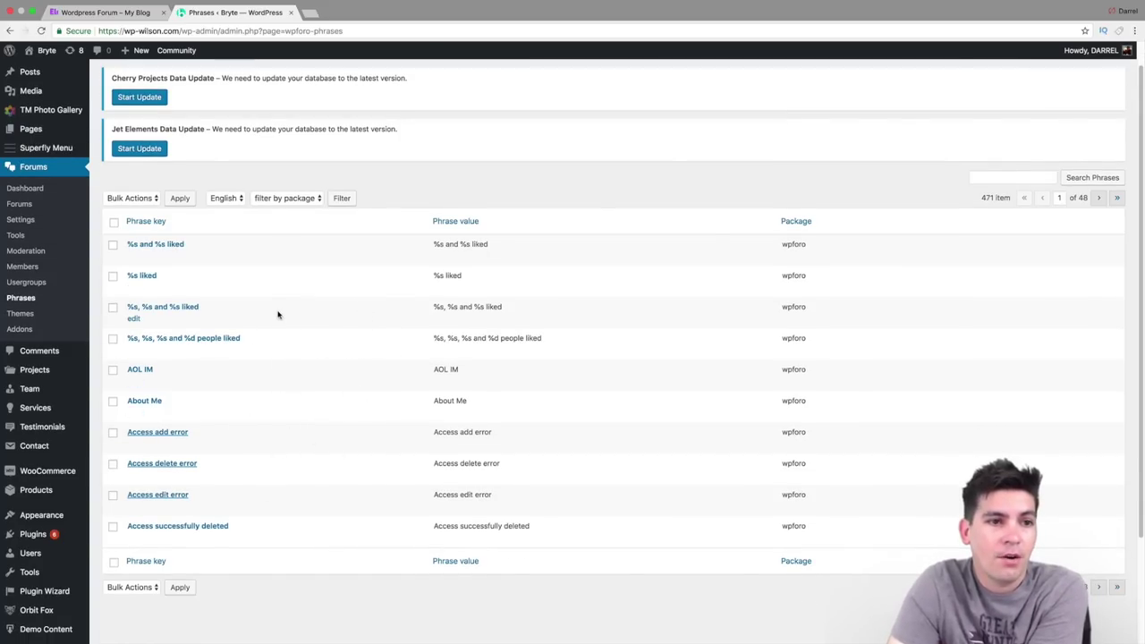
scroll(276, 312, "down", 1)
scroll(276, 312, "up", 1)
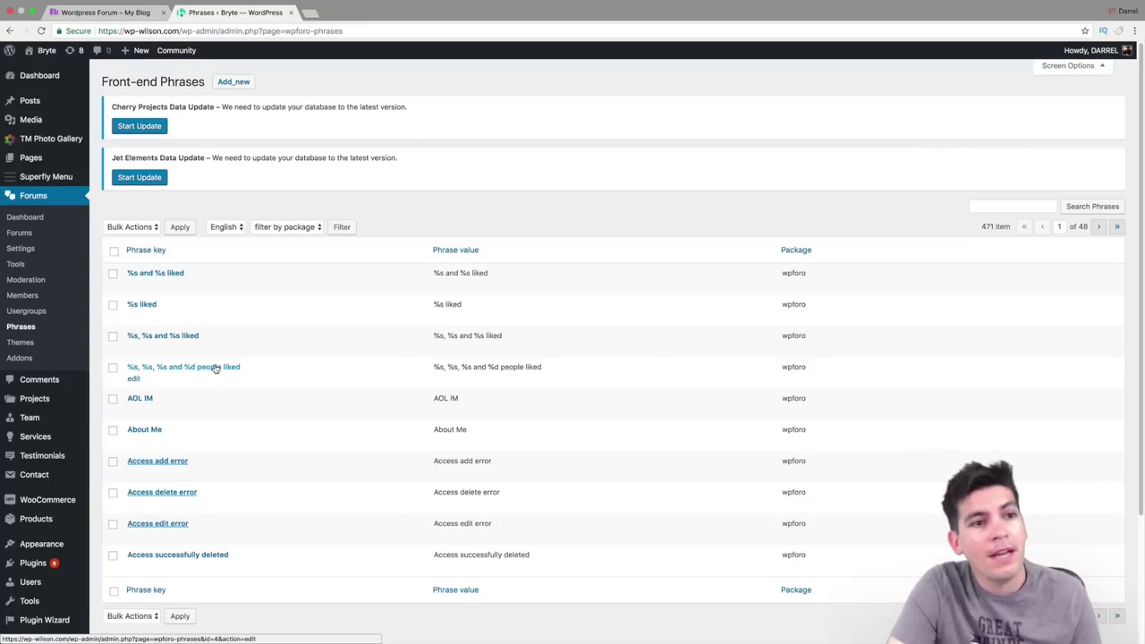
Step: Examine the forum themes information and browse the available wpForo addons
left_click(32, 343)
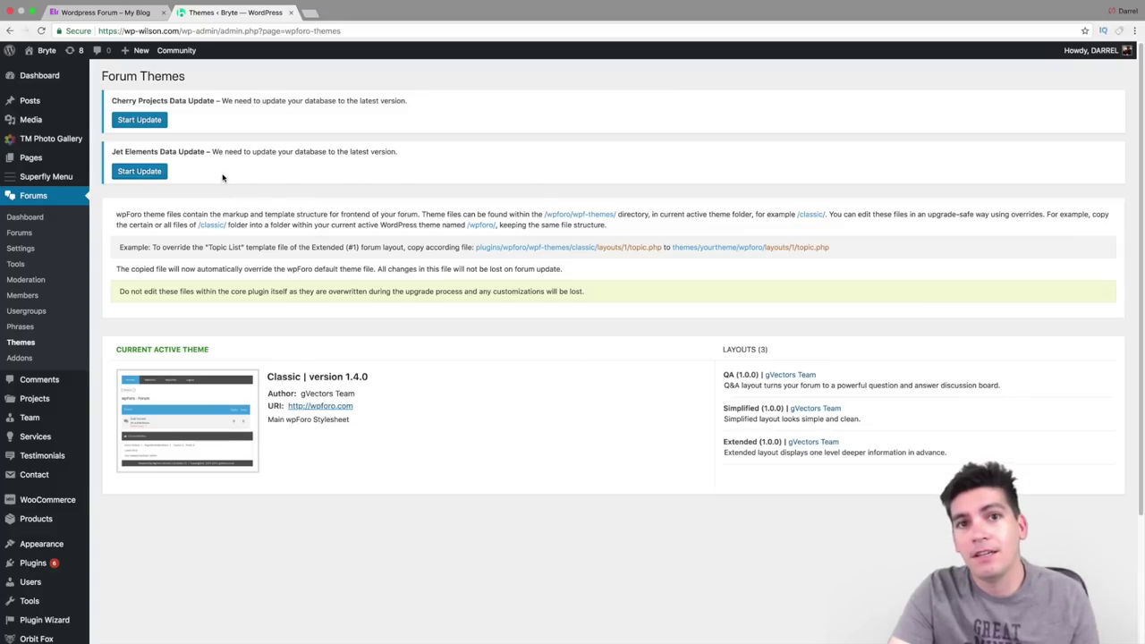
left_click(20, 358)
scroll(273, 351, "down", 1)
scroll(492, 340, "down", 3)
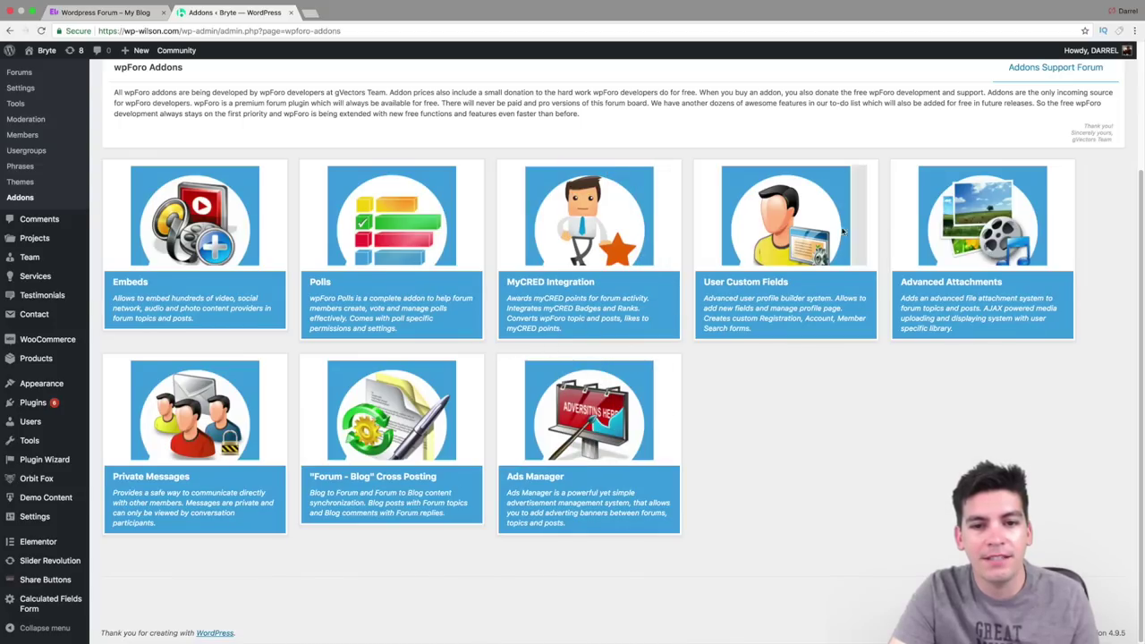
scroll(620, 491, "up", 1)
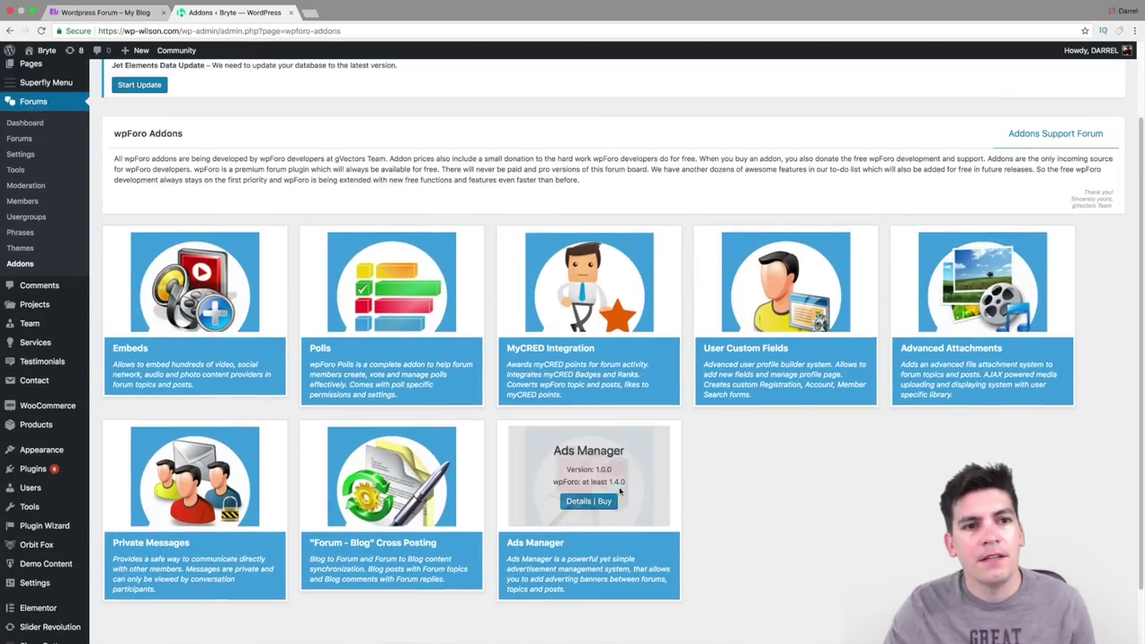
scroll(620, 491, "up", 2)
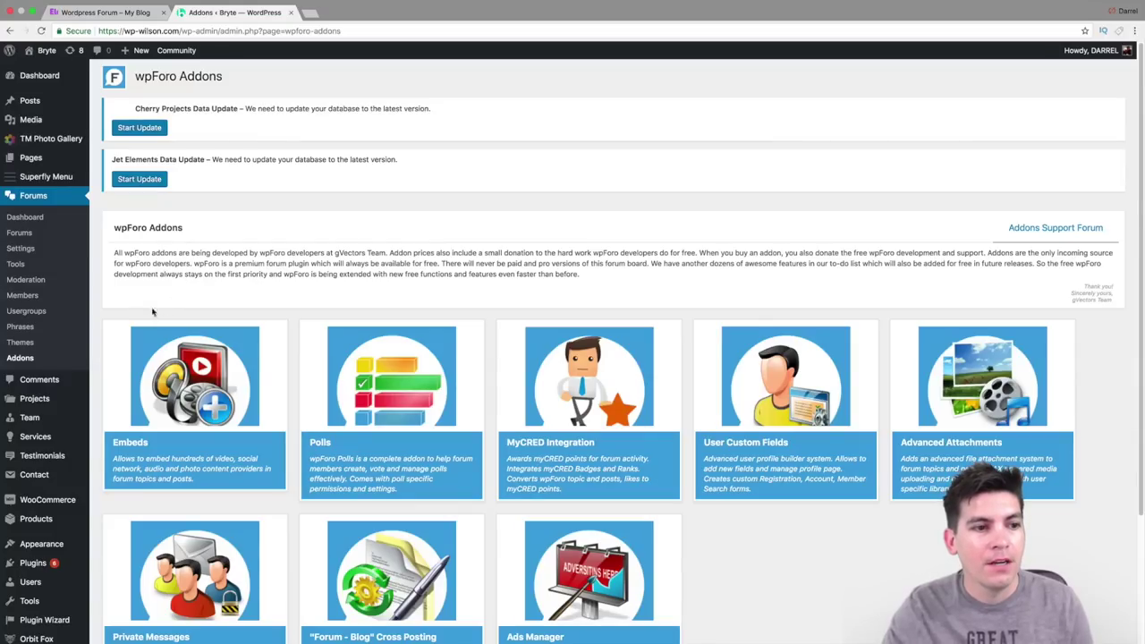
Step: Install and activate the BuddyPress plugin from the featured plugins
mouse_move(67, 564)
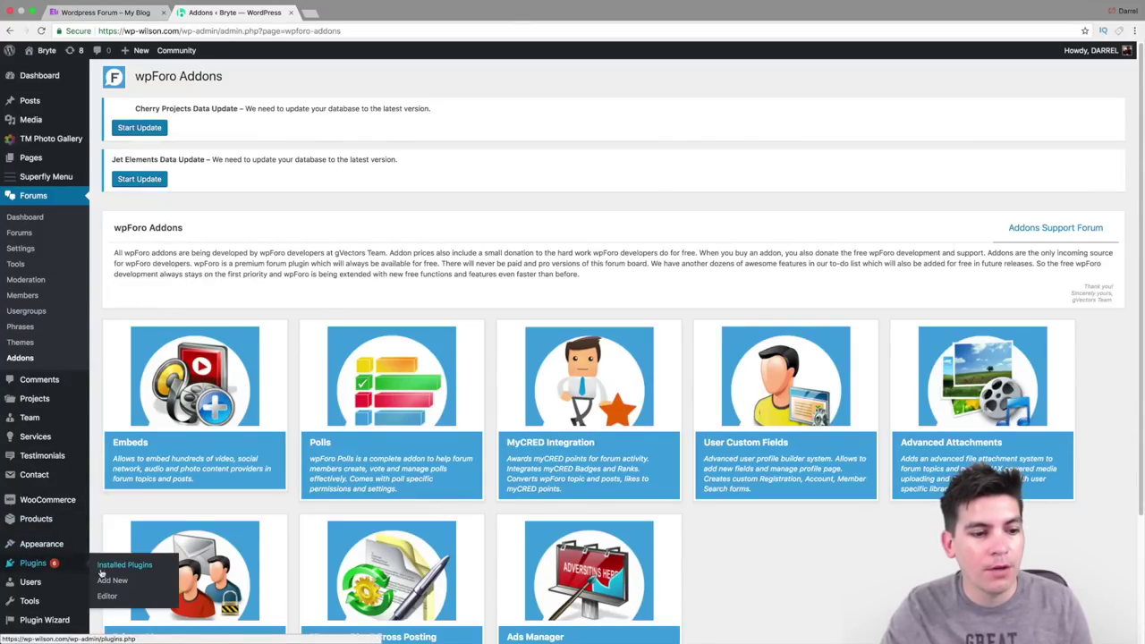
left_click(111, 581)
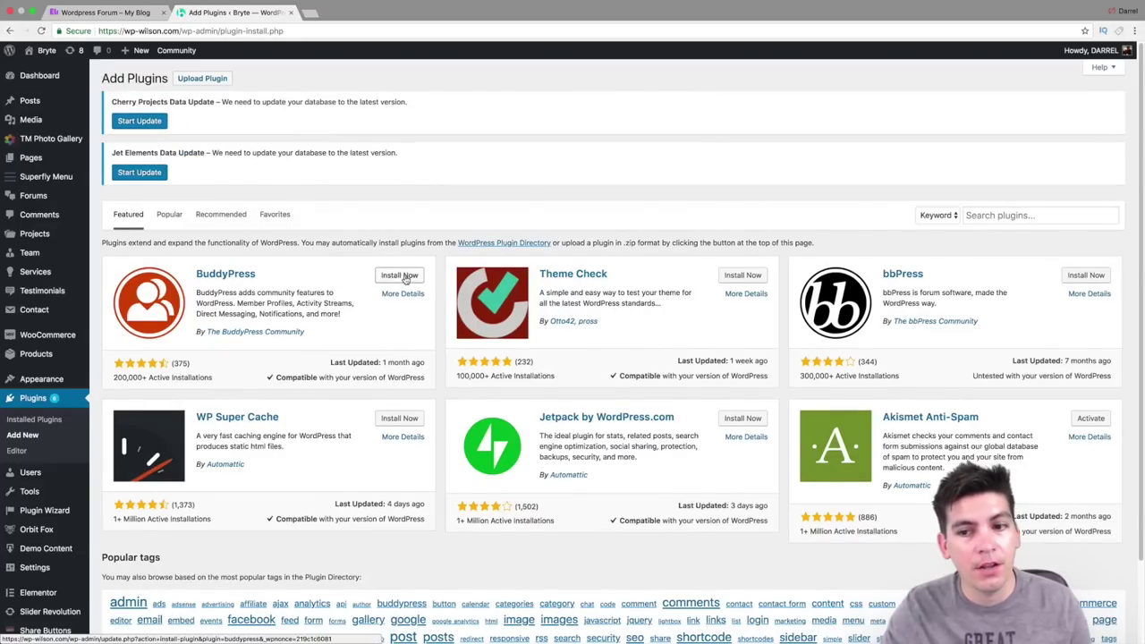
left_click(405, 280)
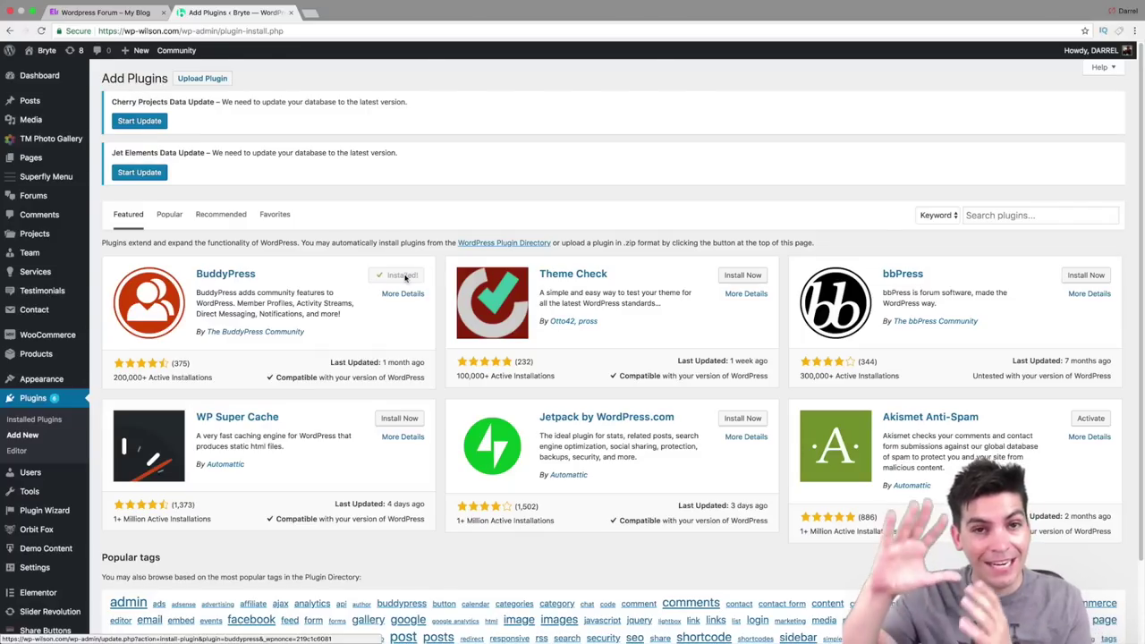
left_click(405, 276)
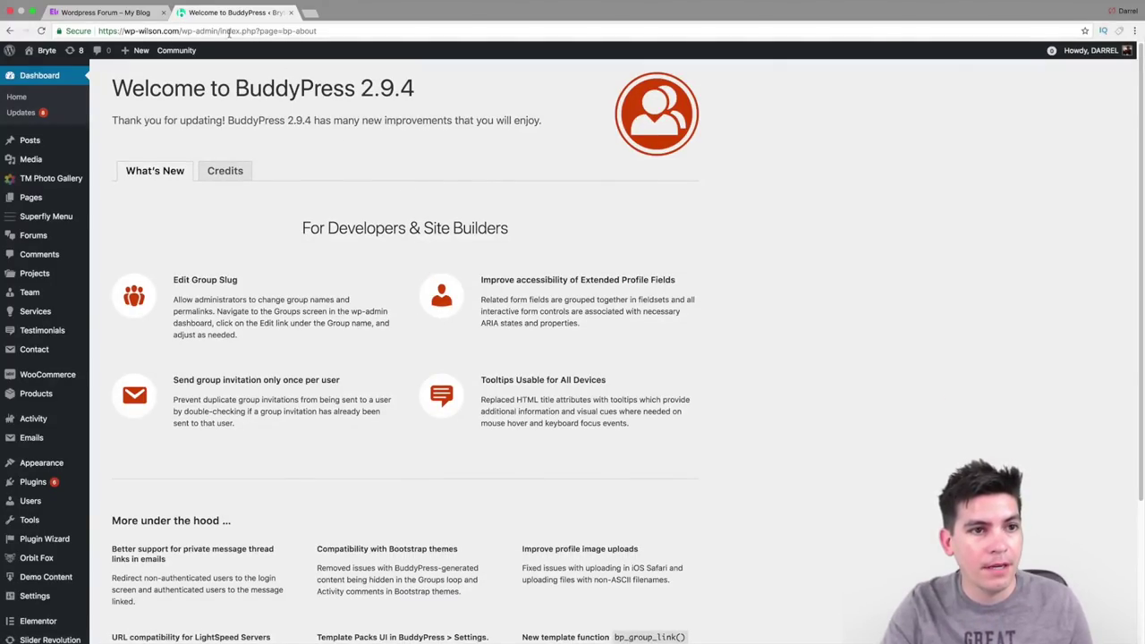
Step: Try to open the site's register page while logged in, and log out of the site
left_click_drag(183, 30, 668, 30)
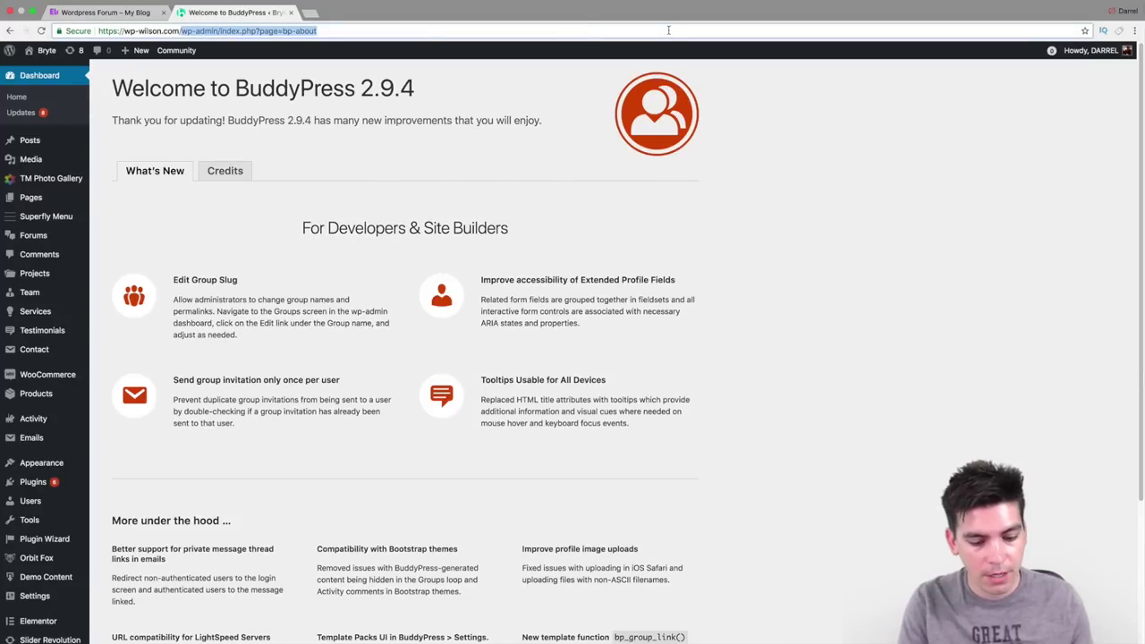
type("reg")
key("Return")
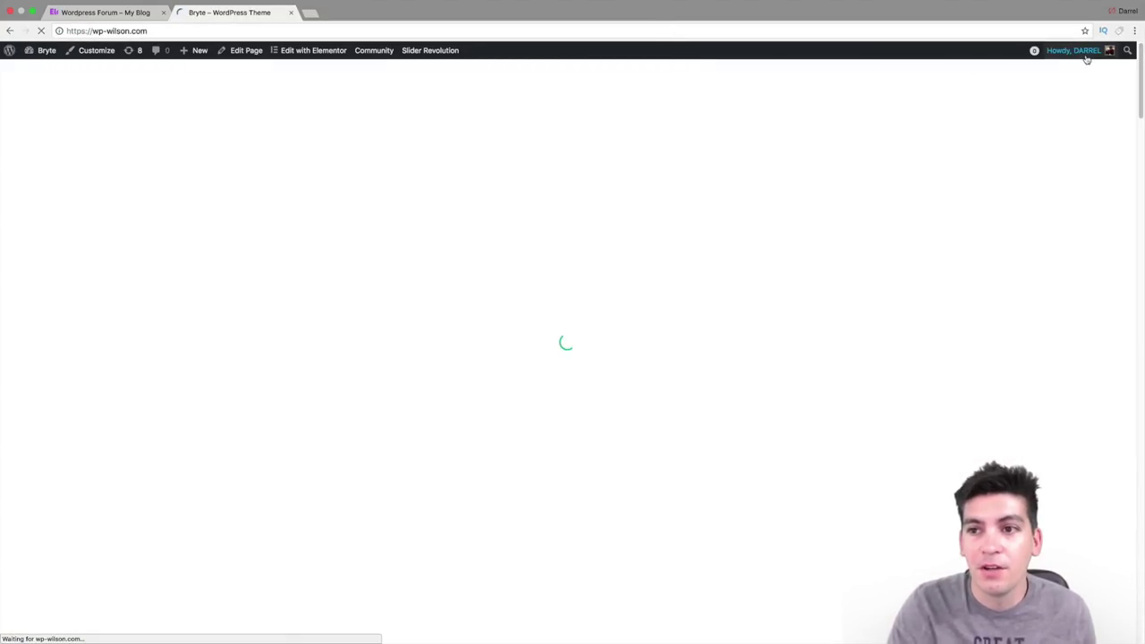
mouse_move(1085, 50)
left_click(1055, 109)
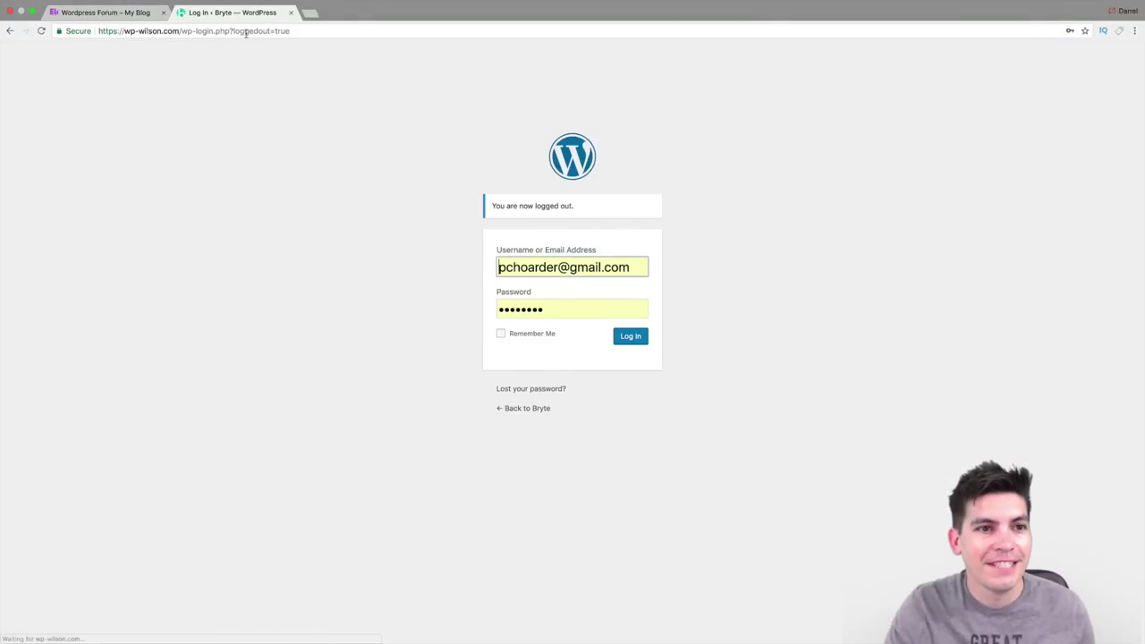
left_click_drag(182, 31, 511, 33)
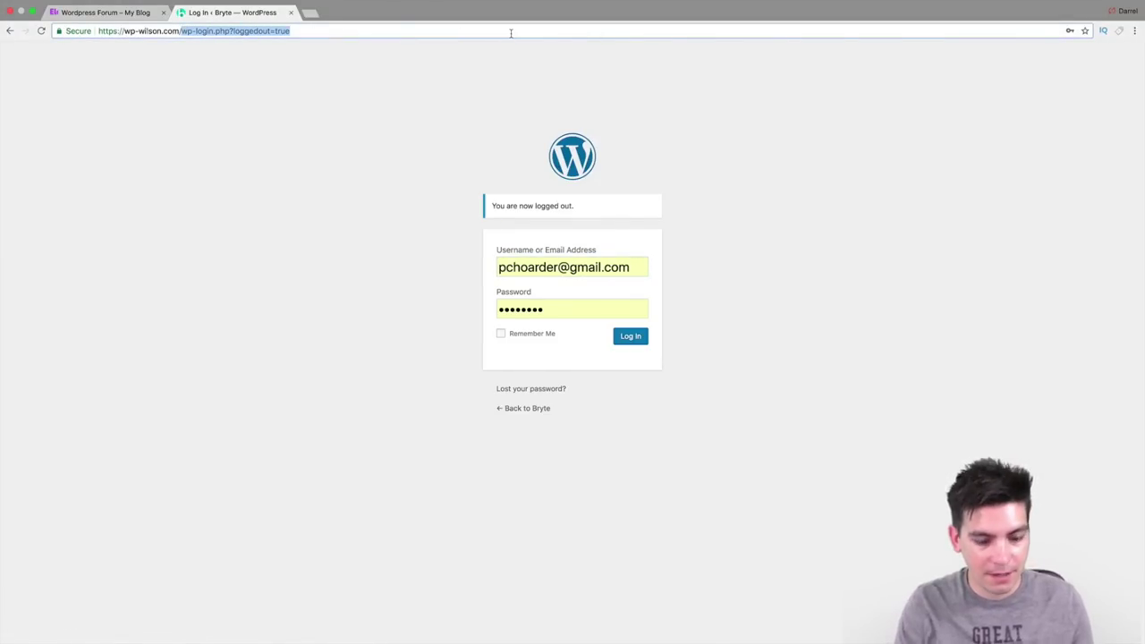
type("/")
key("BackSpace")
type("re")
key("Return")
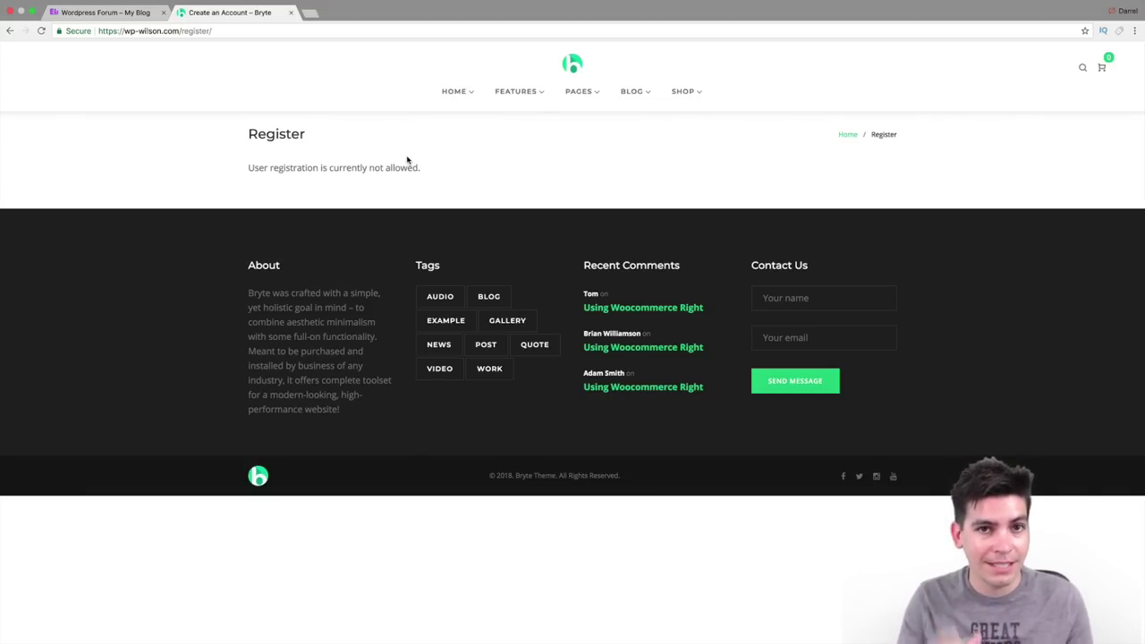
left_click_drag(181, 31, 430, 31)
type("w[")
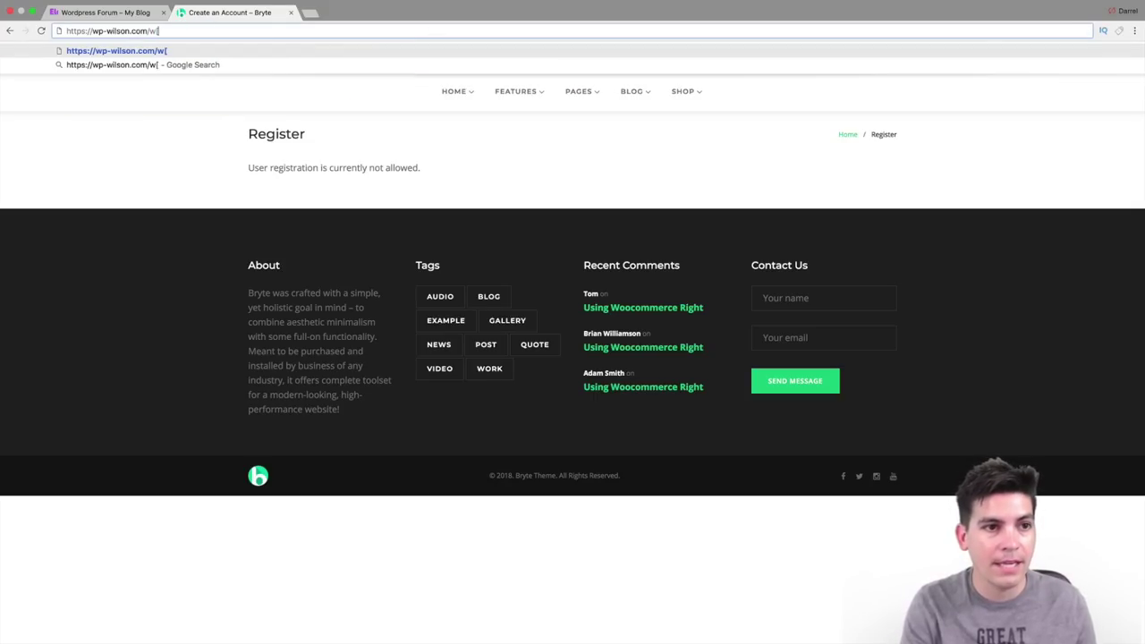
key("BackSpace")
type("p-admin")
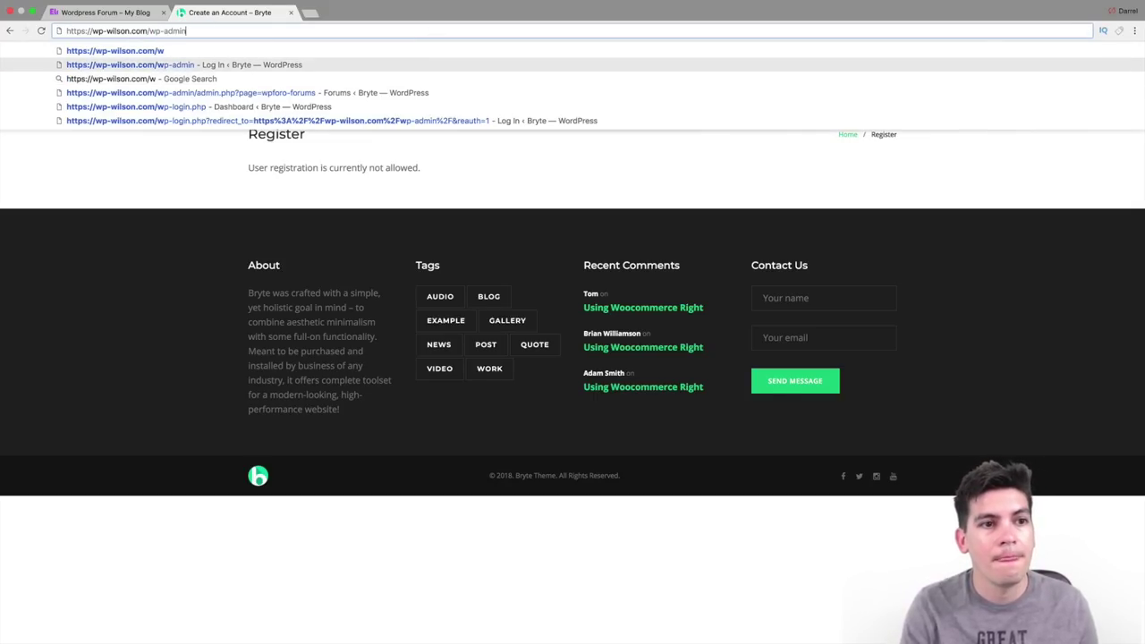
key("Return")
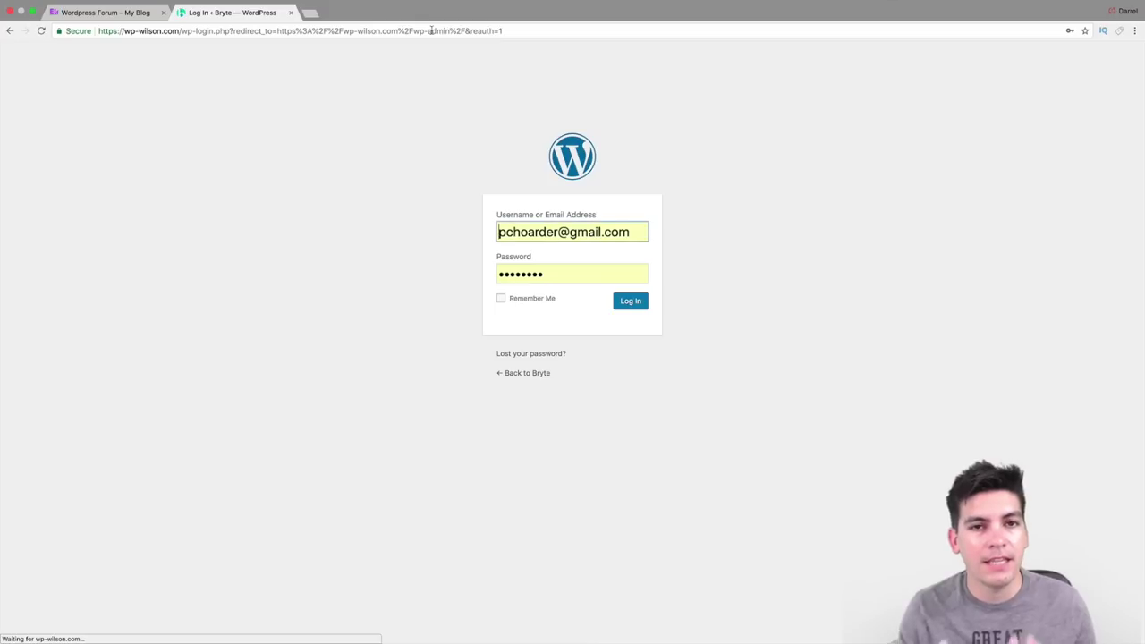
left_click(528, 301)
left_click(637, 303)
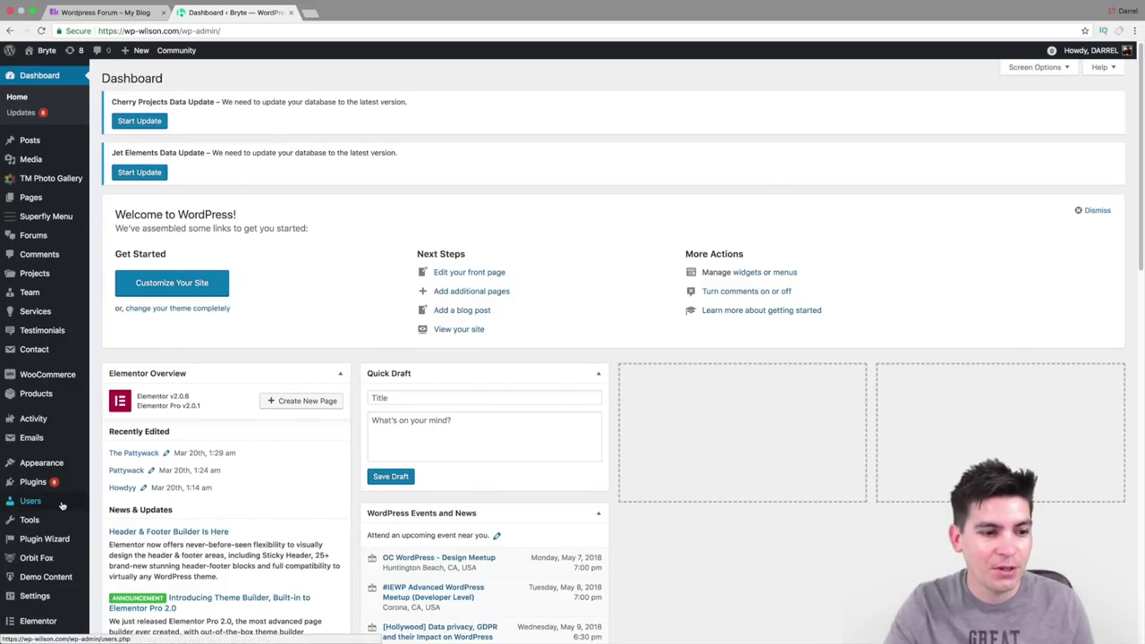
Step: Enable the "Anyone can register" membership option in the site's General Settings and save the changes
scroll(63, 510, "down", 5)
mouse_move(64, 526)
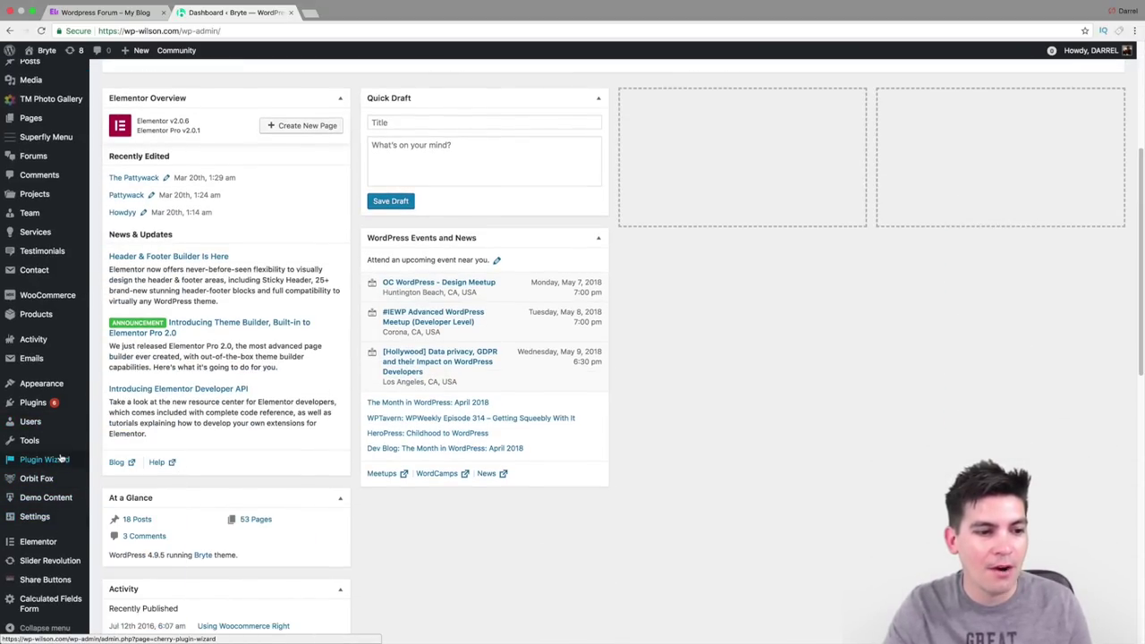
mouse_move(57, 433)
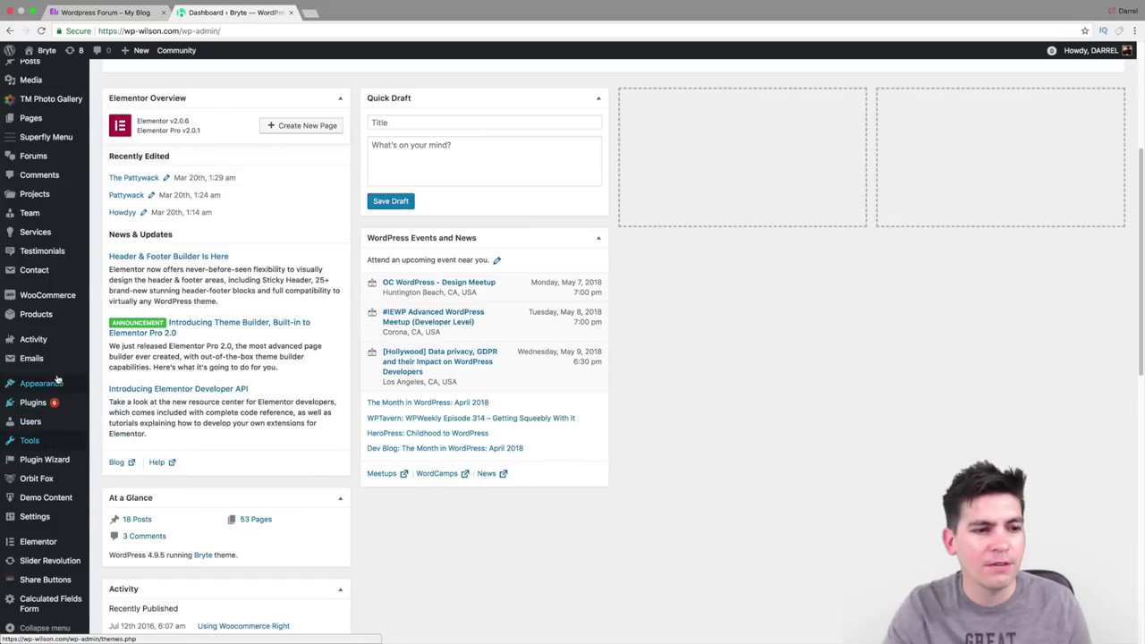
mouse_move(61, 394)
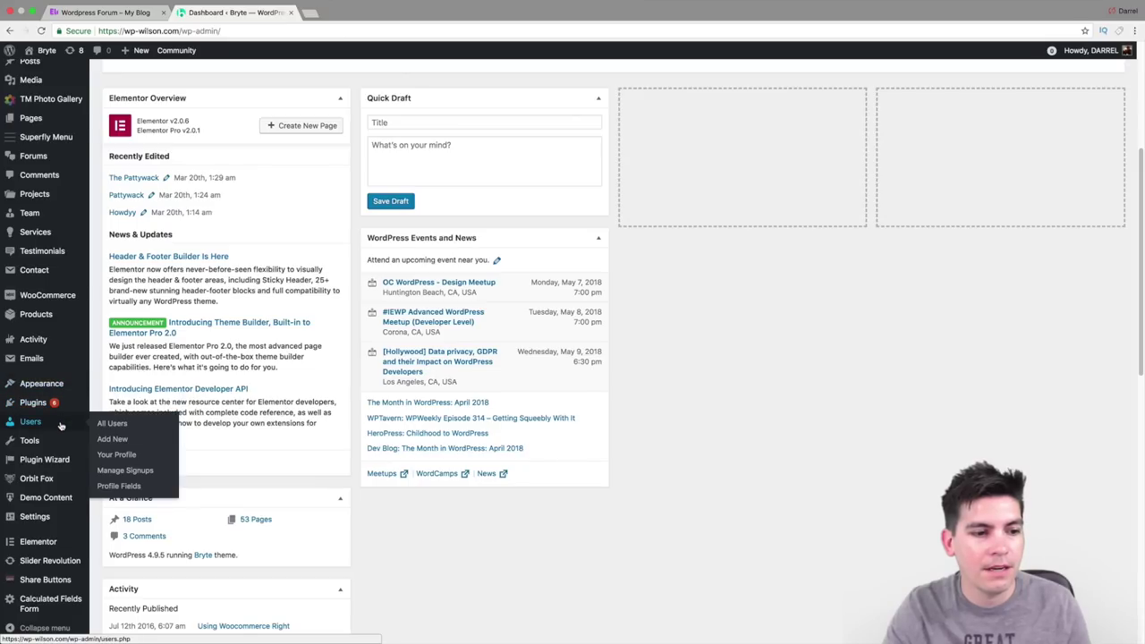
left_click(123, 496)
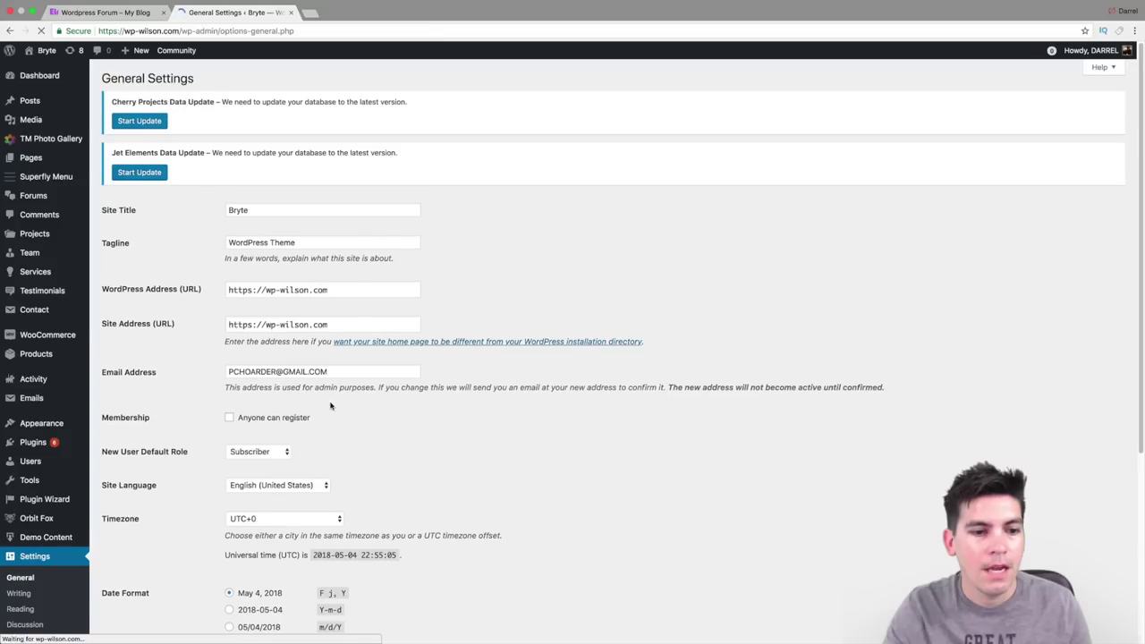
left_click(230, 419)
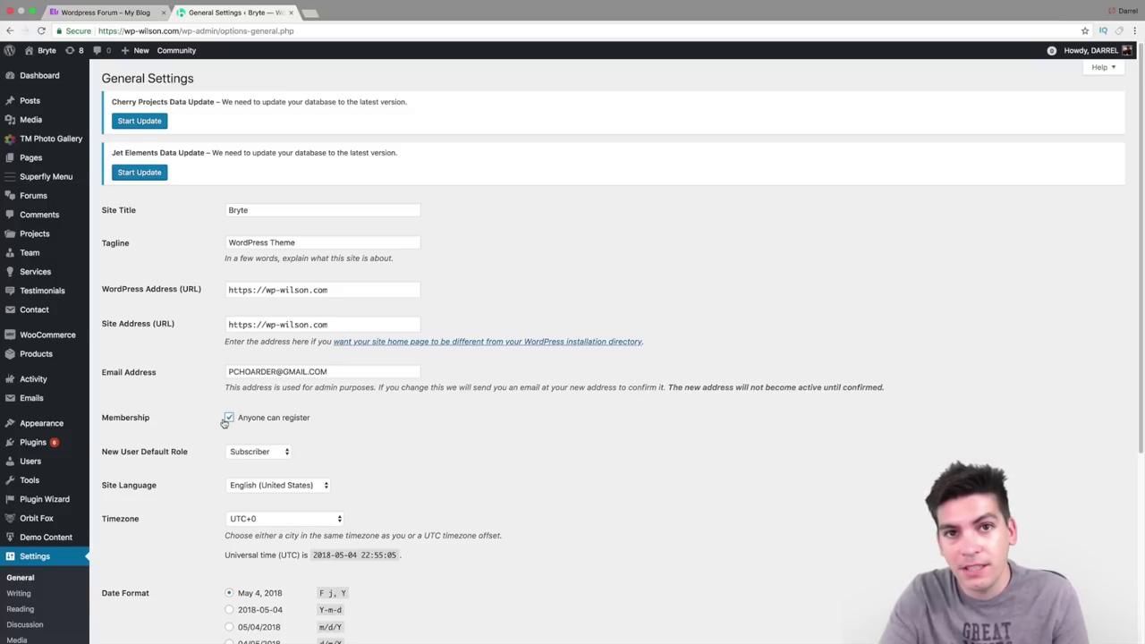
scroll(225, 418, "down", 2)
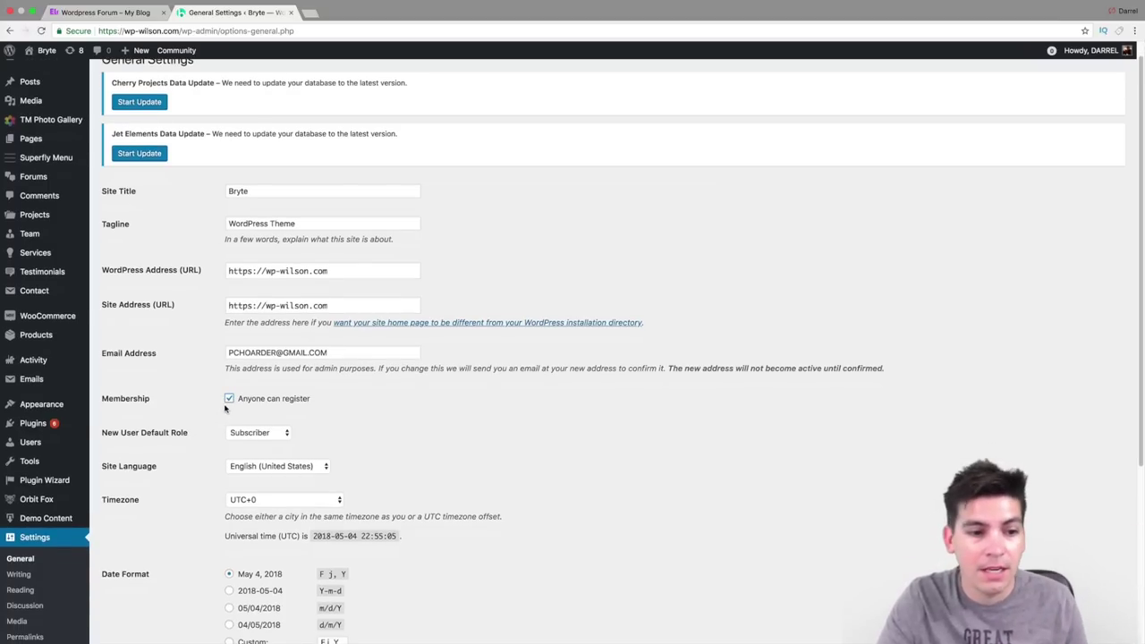
scroll(225, 409, "down", 5)
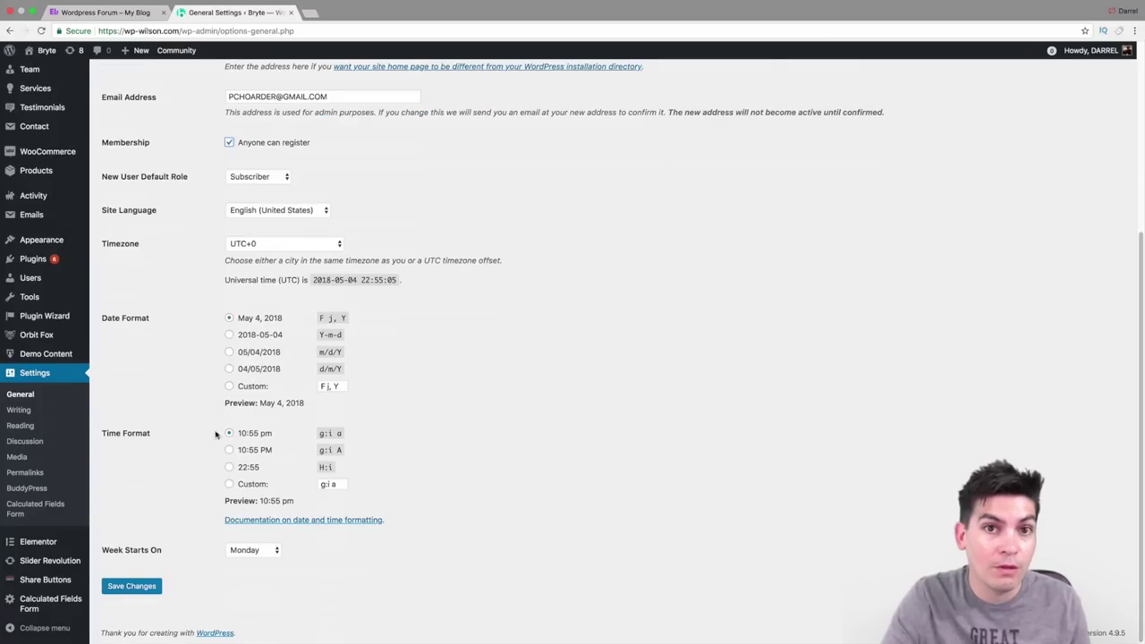
left_click(154, 584)
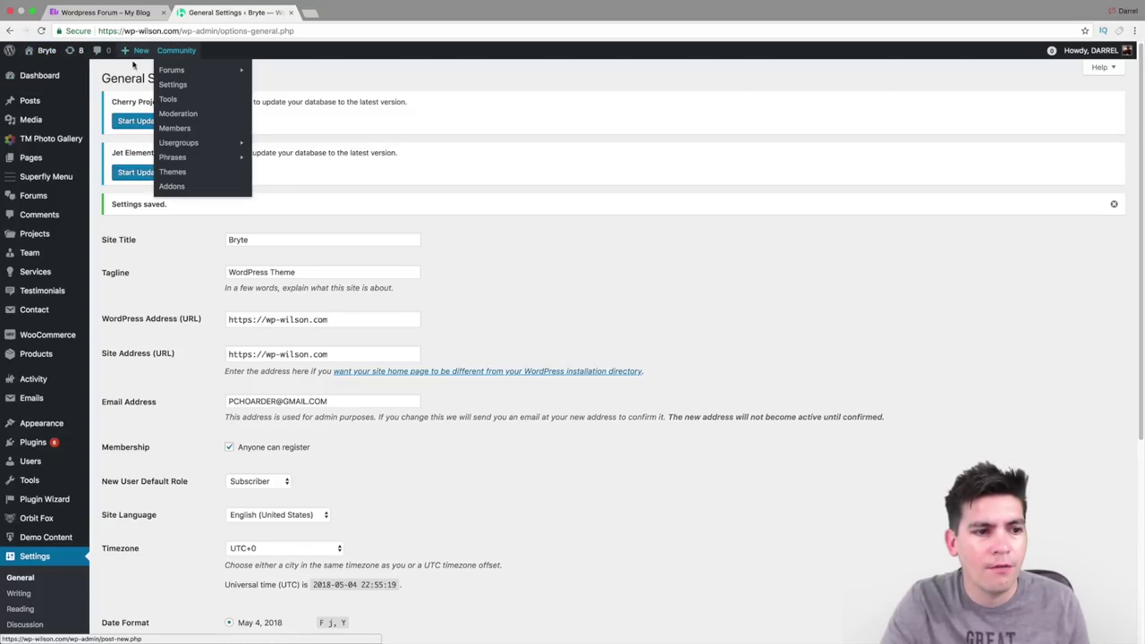
Step: Add the Forum page to the site's Main navigation menu and save the menu
mouse_move(61, 292)
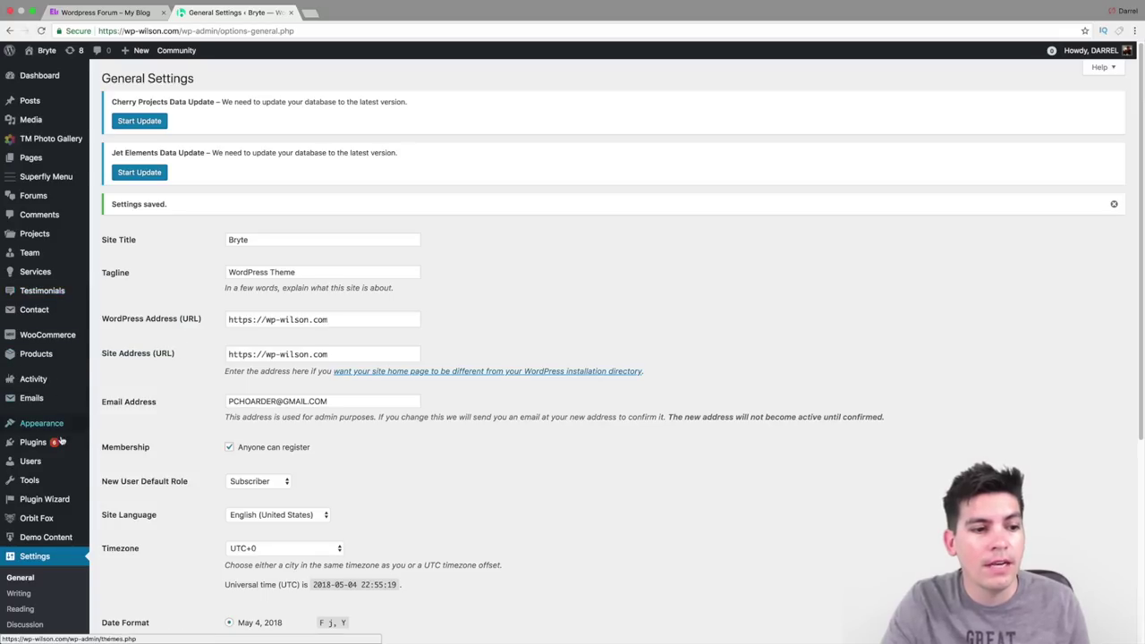
mouse_move(62, 427)
left_click(129, 472)
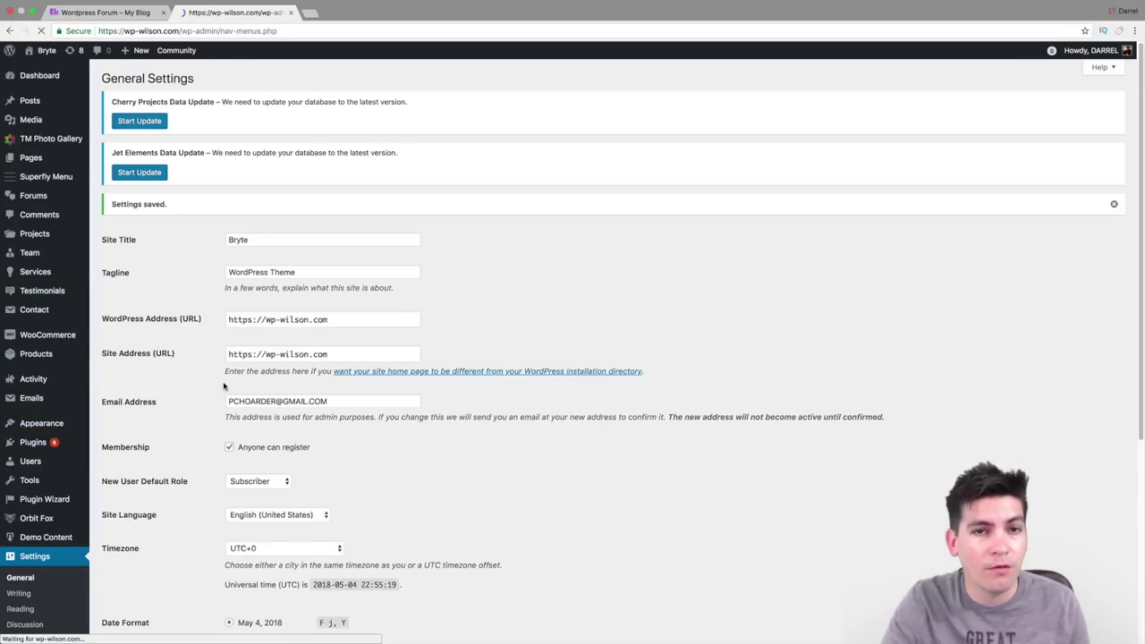
scroll(295, 362, "down", 1)
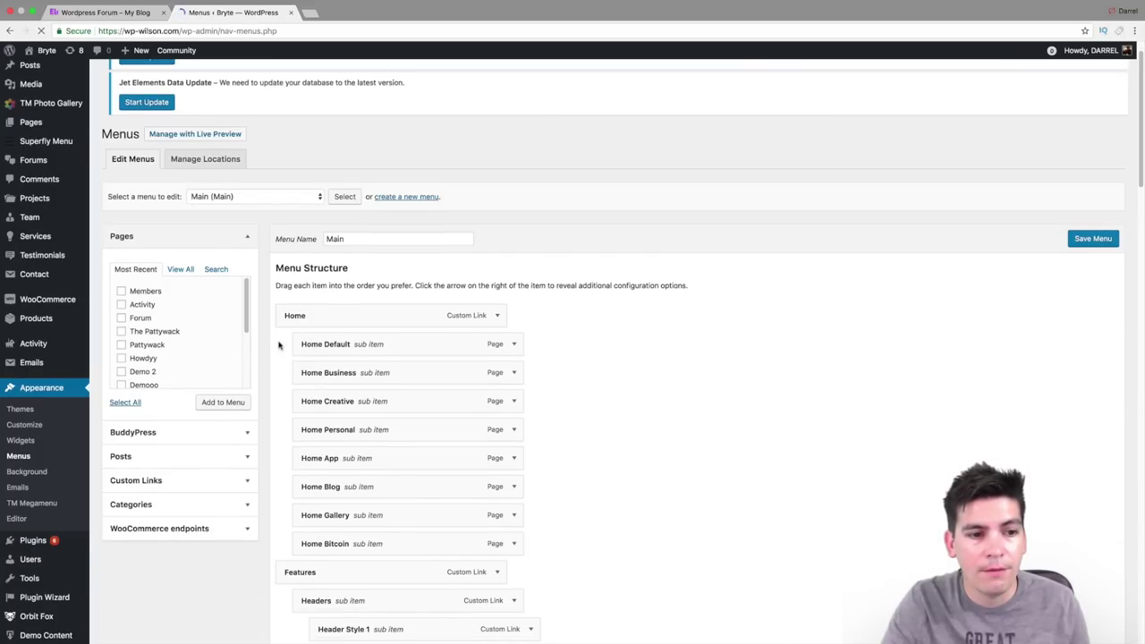
left_click(182, 283)
left_click_drag(248, 299, 247, 347)
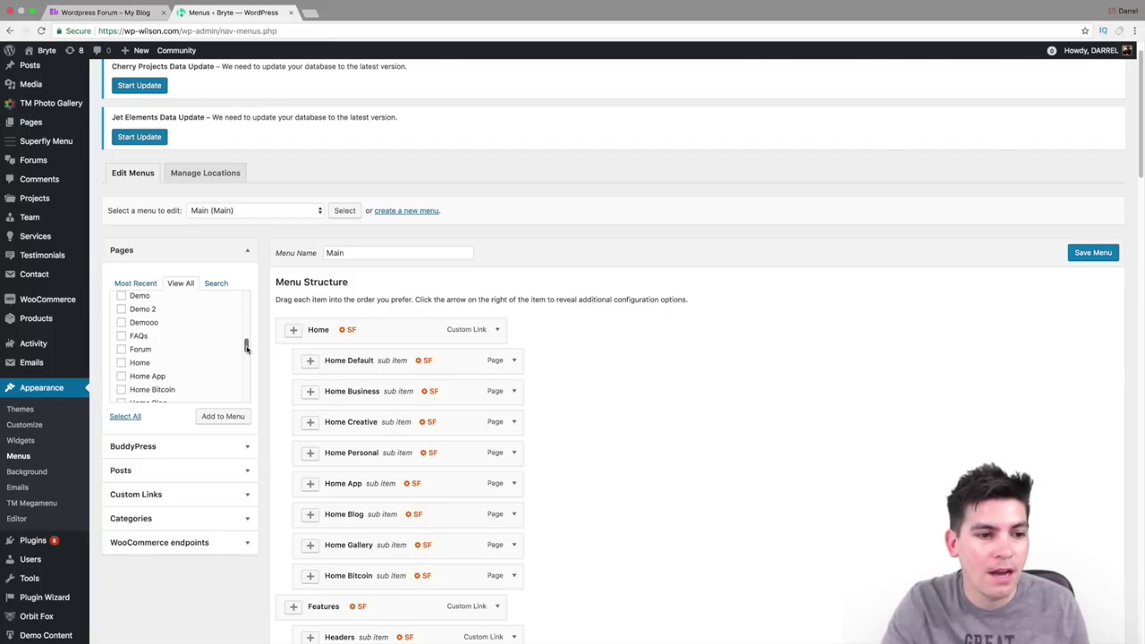
left_click(122, 350)
left_click(223, 416)
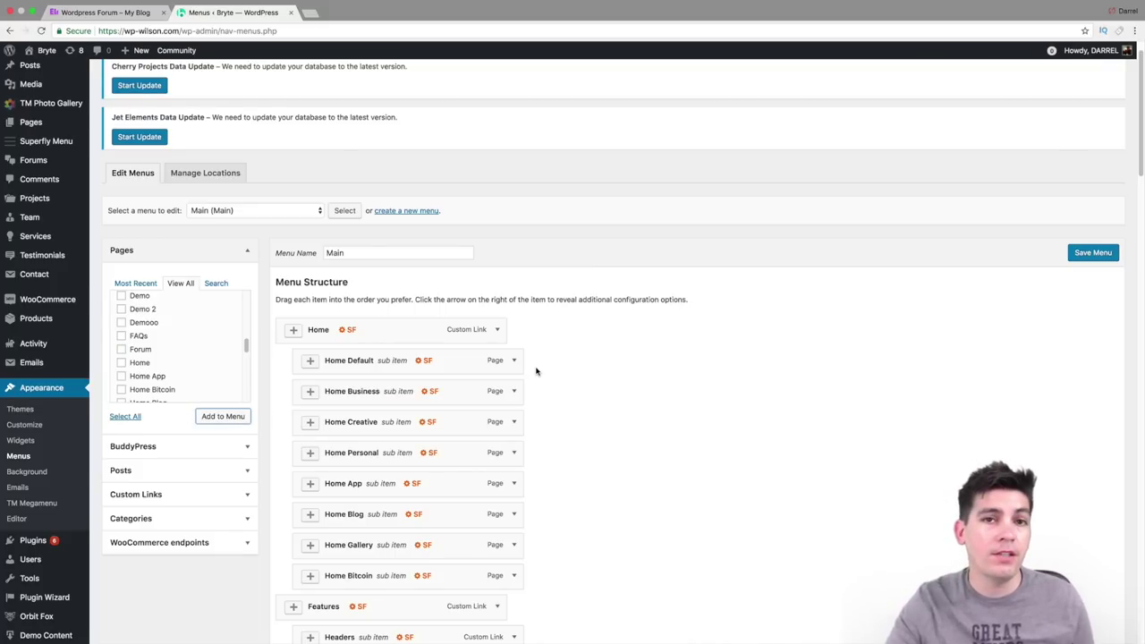
left_click(1088, 252)
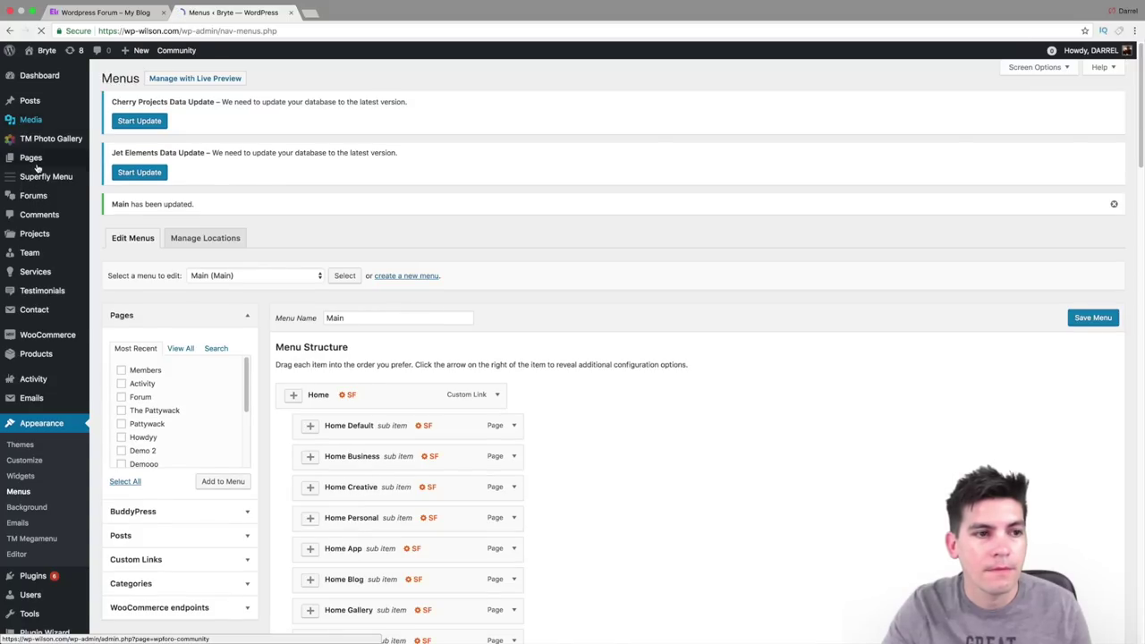
Step: Open the Forum page for editing from the list of all pages and examine its [wpforo] shortcode
left_click(107, 161)
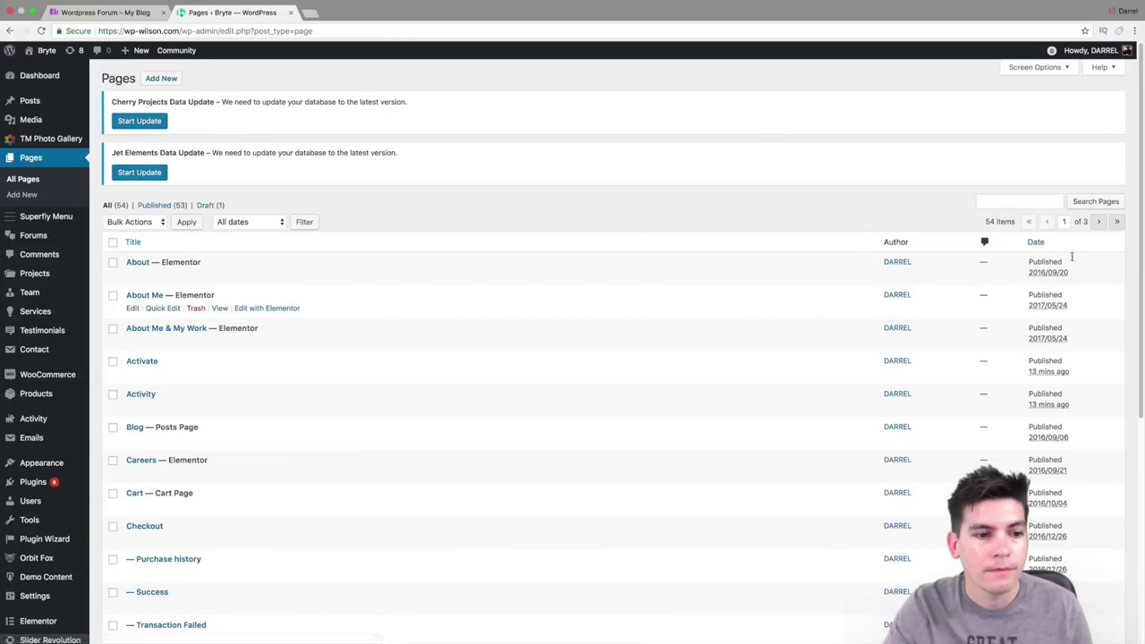
scroll(1144, 204, "down", 1)
left_click_drag(1143, 204, 1143, 403)
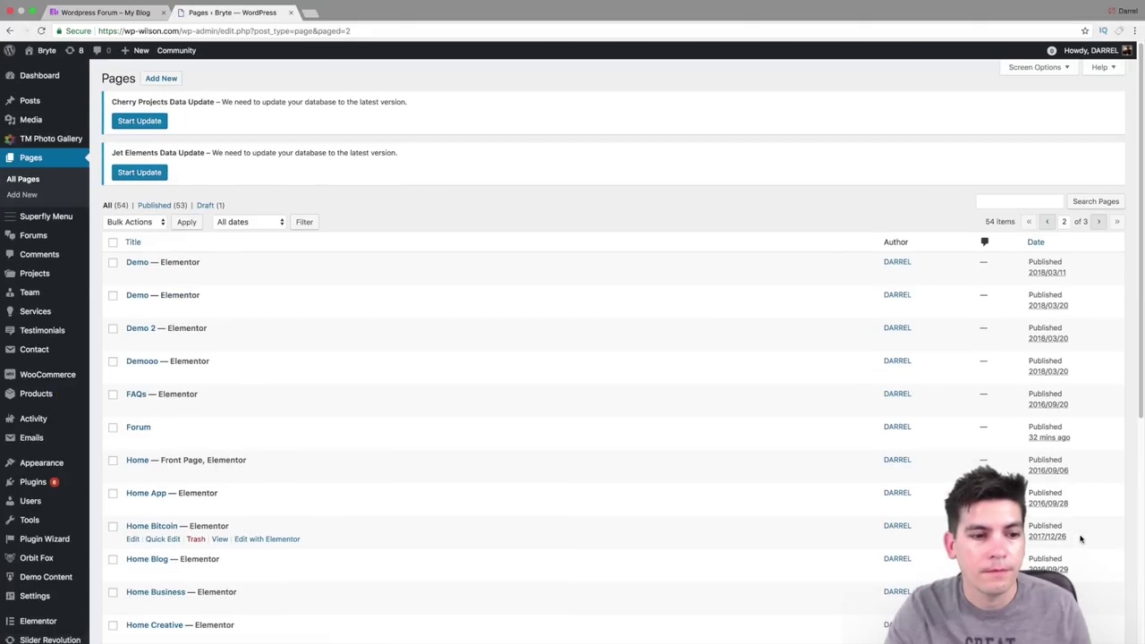
left_click(132, 440)
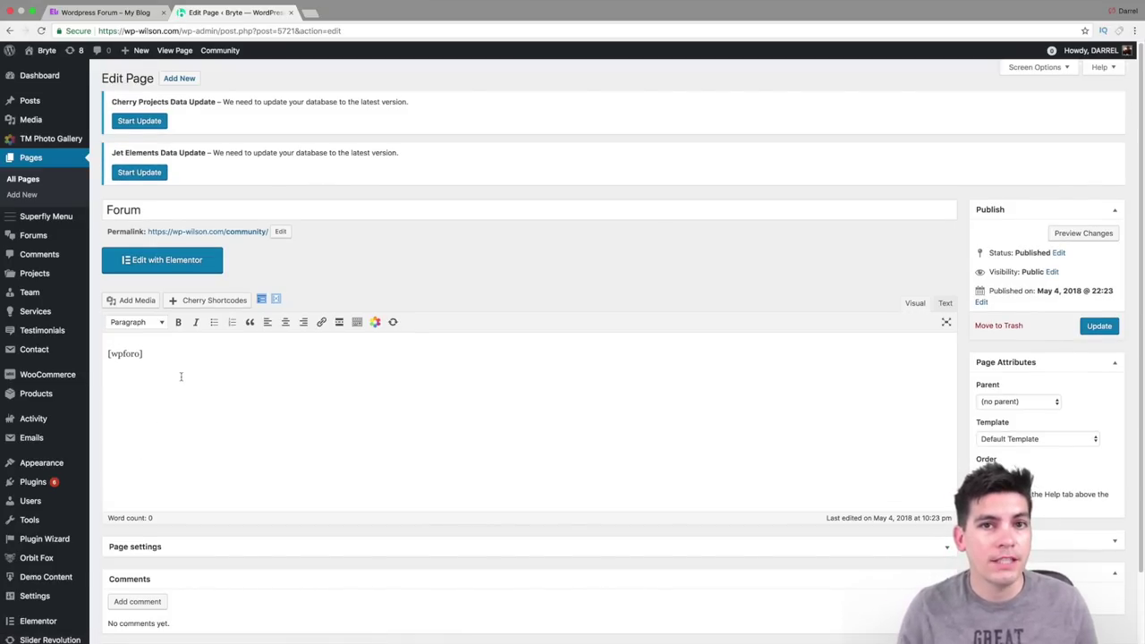
left_click_drag(187, 356, 77, 356)
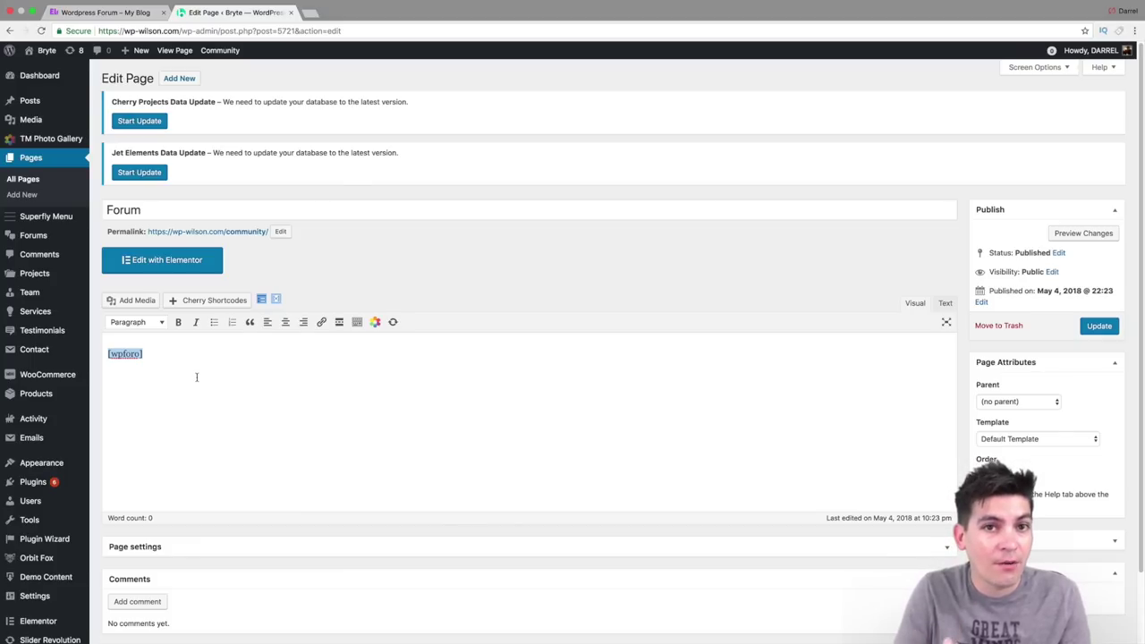
scroll(196, 378, "down", 1)
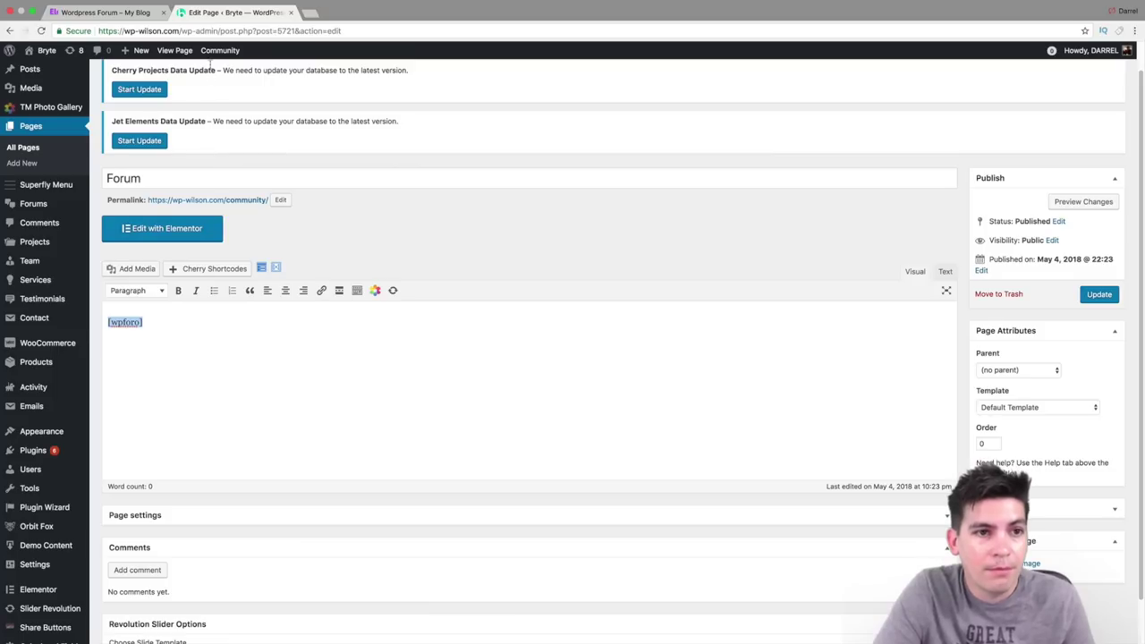
Step: View the published Forum page on the site and look over its forum list and statistics
mouse_move(211, 53)
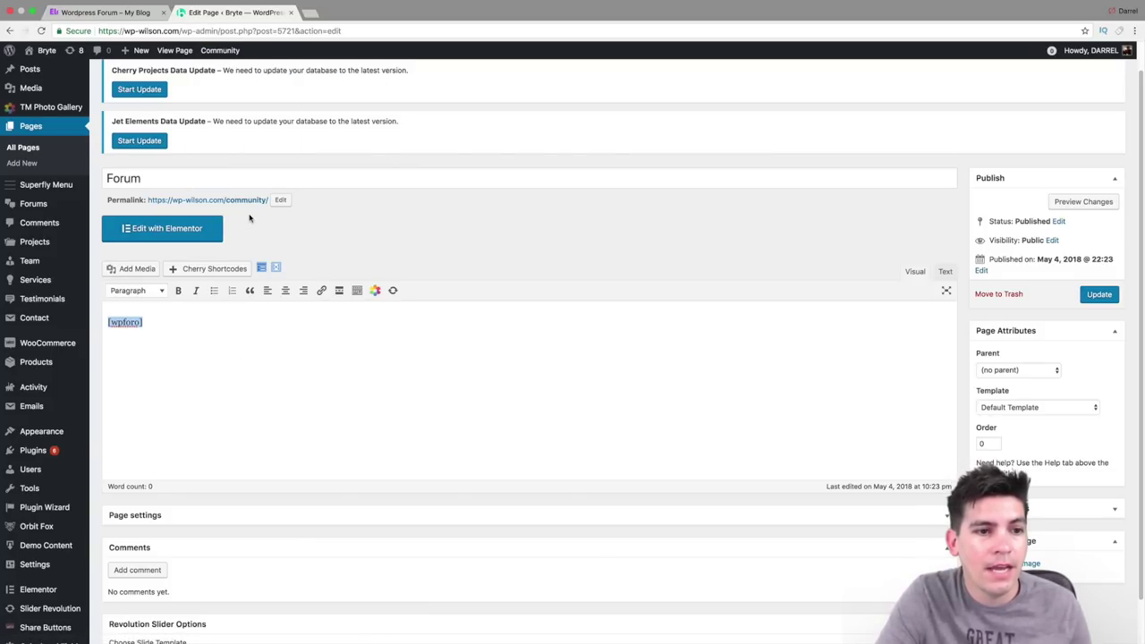
scroll(273, 231, "up", 1)
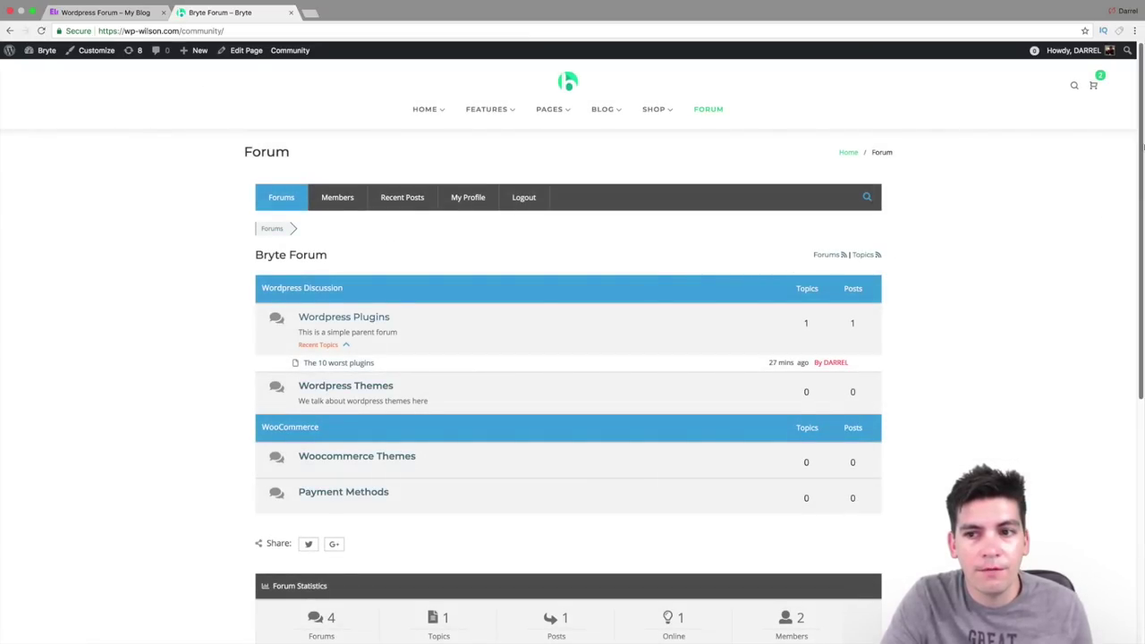
scroll(1143, 237, "down", 3)
scroll(1143, 237, "down", 2)
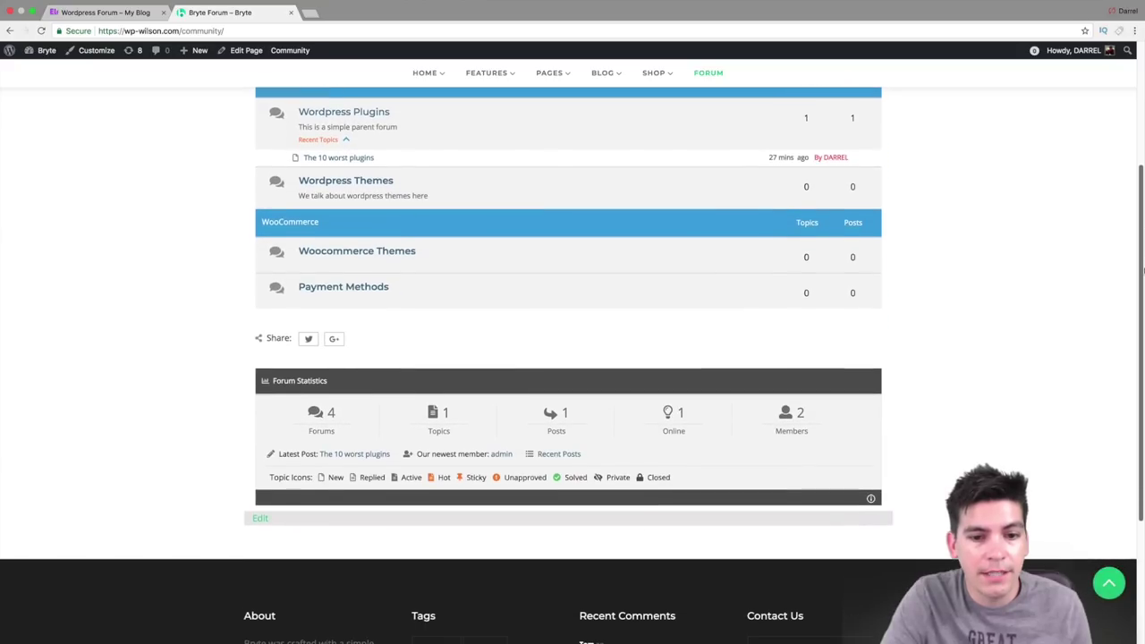
scroll(1100, 274, "up", 1)
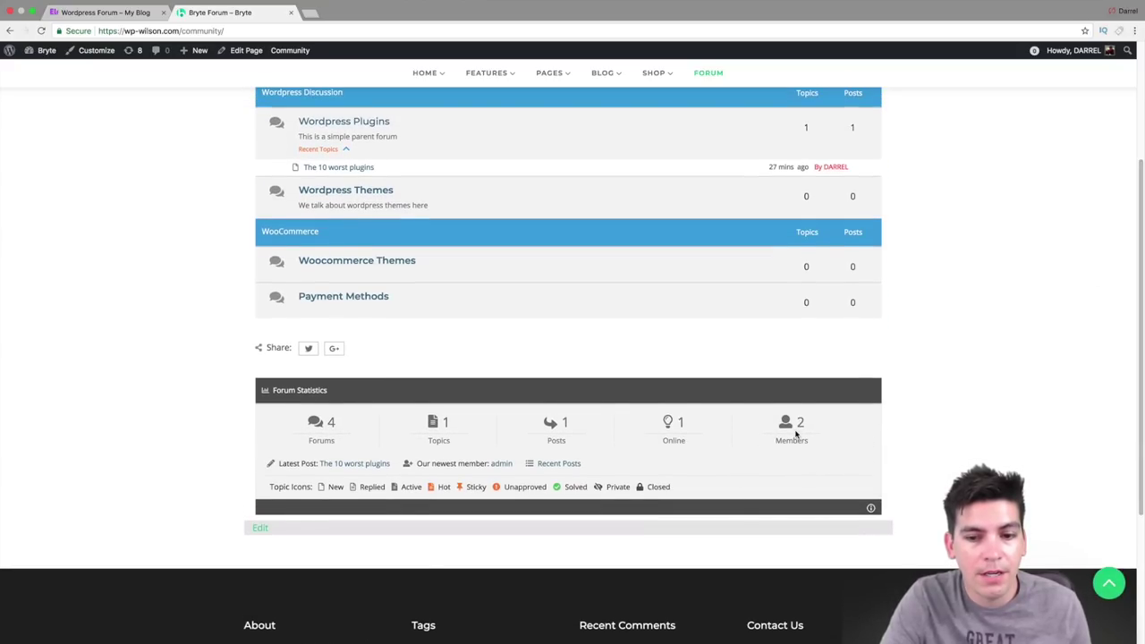
scroll(908, 391, "up", 4)
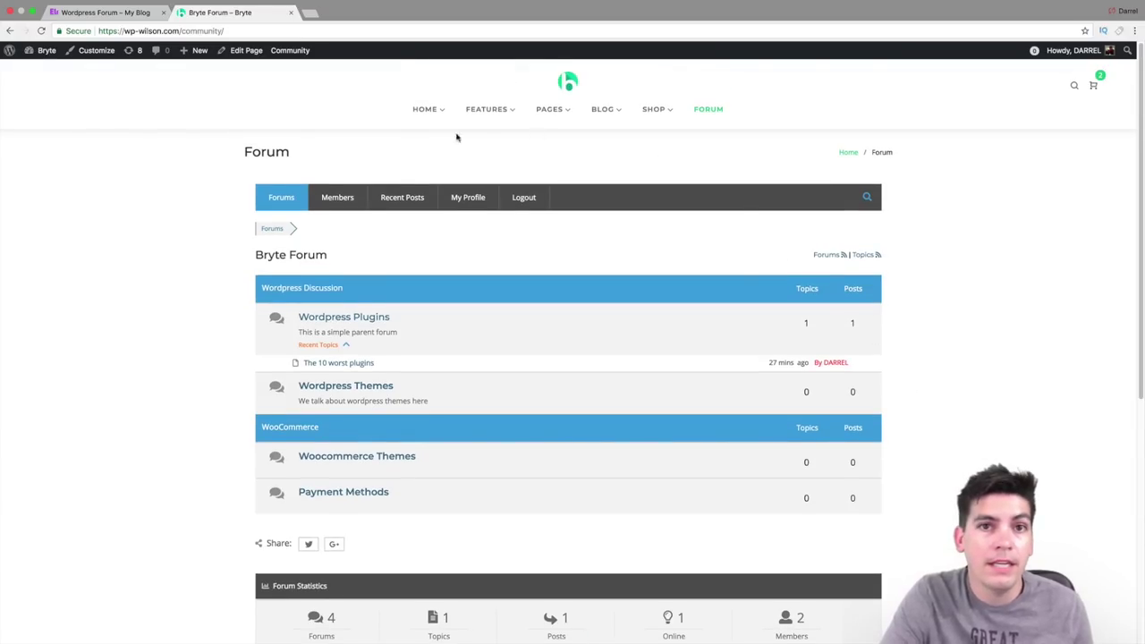
mouse_move(1065, 55)
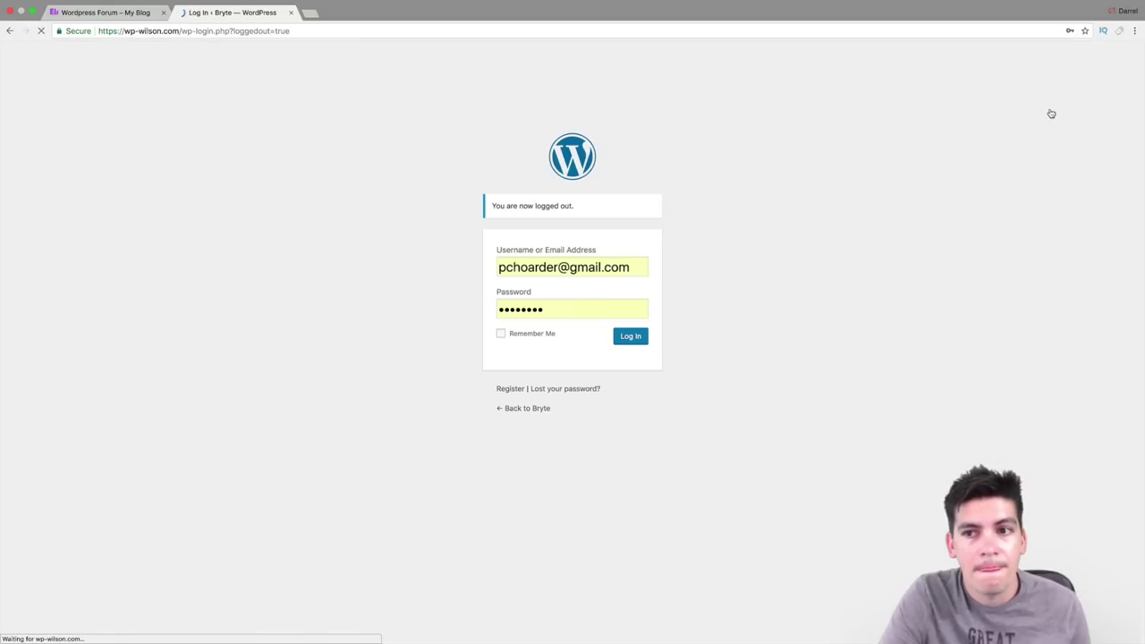
left_click_drag(181, 31, 693, 30)
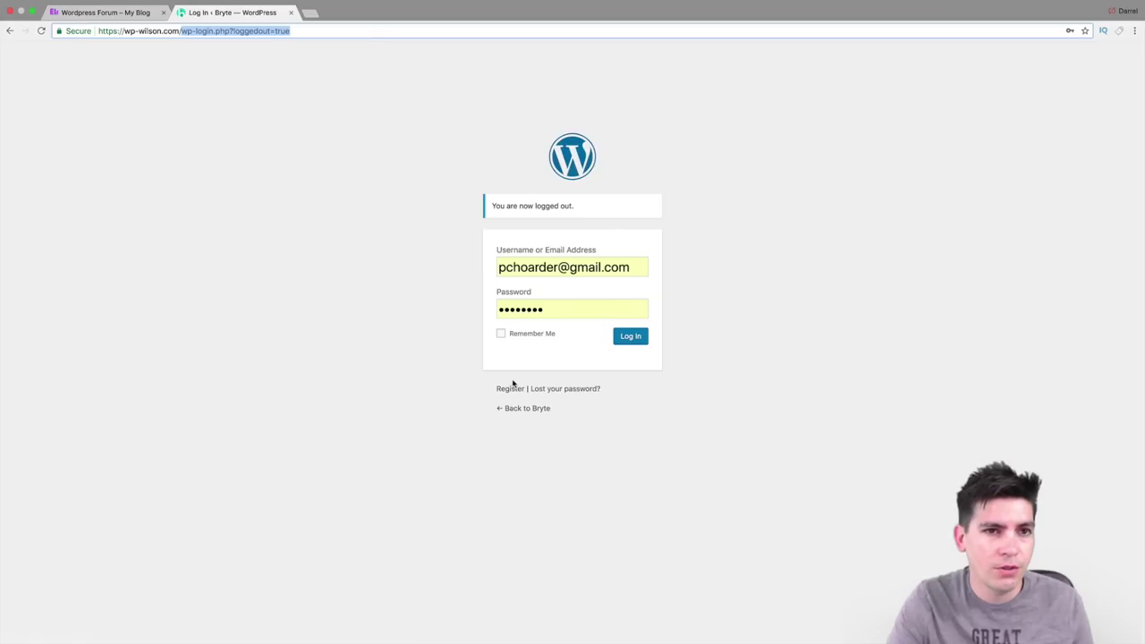
type("re")
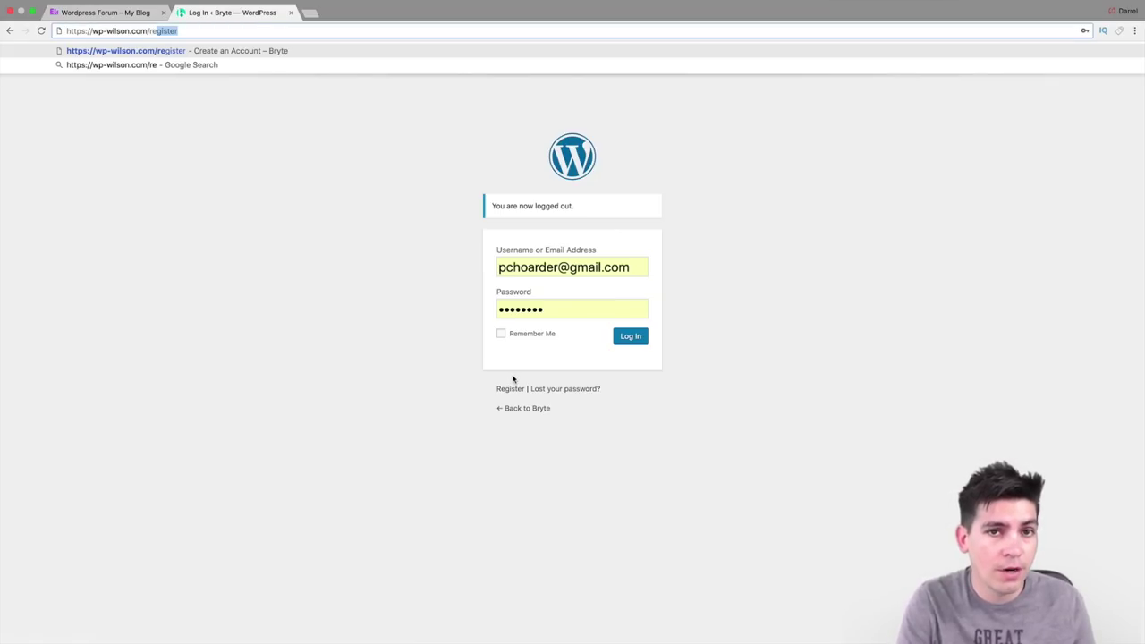
key("Return")
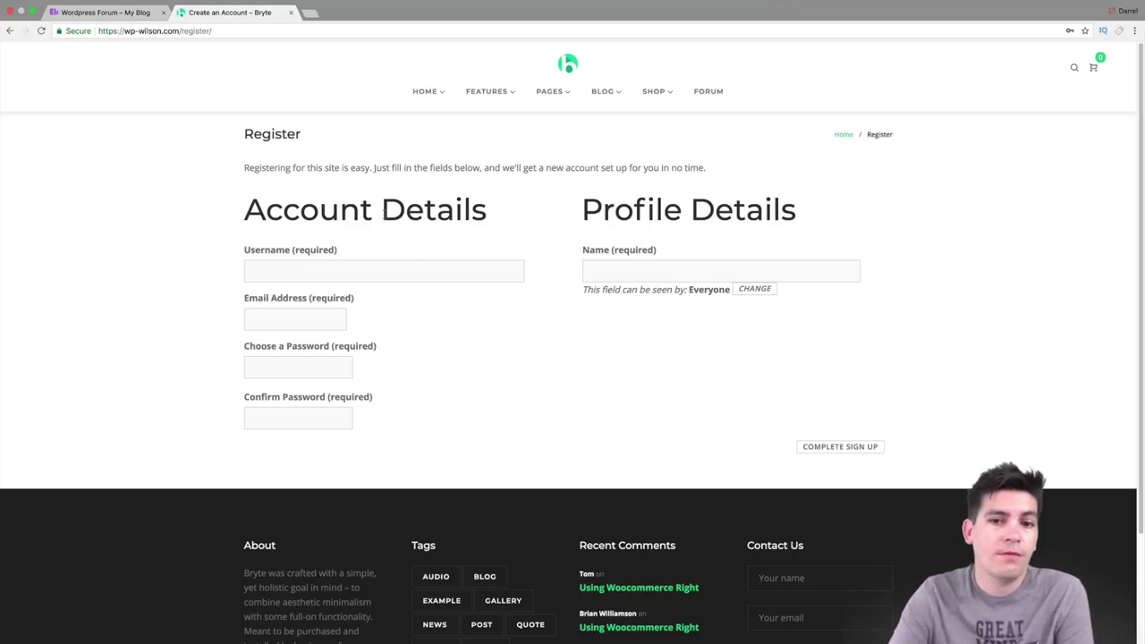
left_click(423, 272)
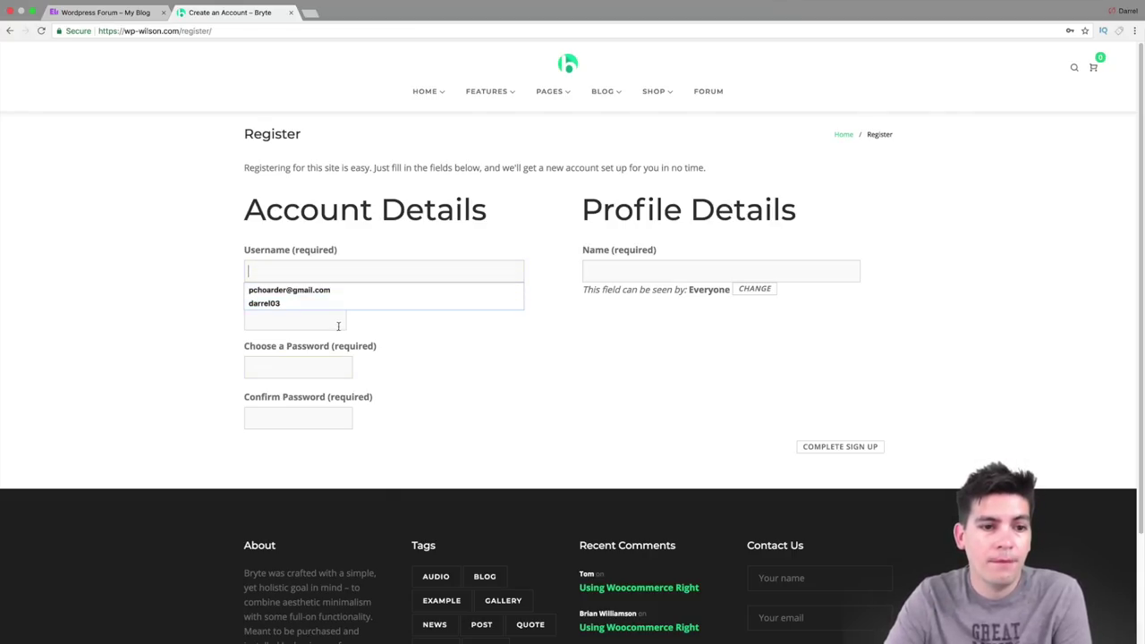
left_click(208, 324)
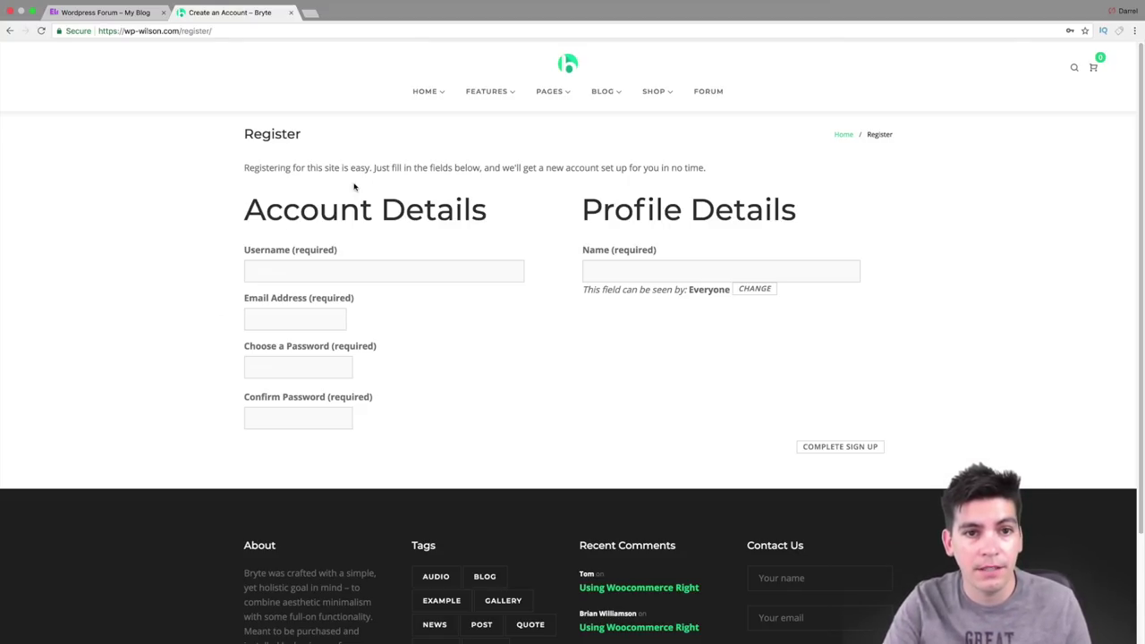
Step: Open the Forum page from the site navigation as a logged-out visitor and look over its contents
left_click(718, 94)
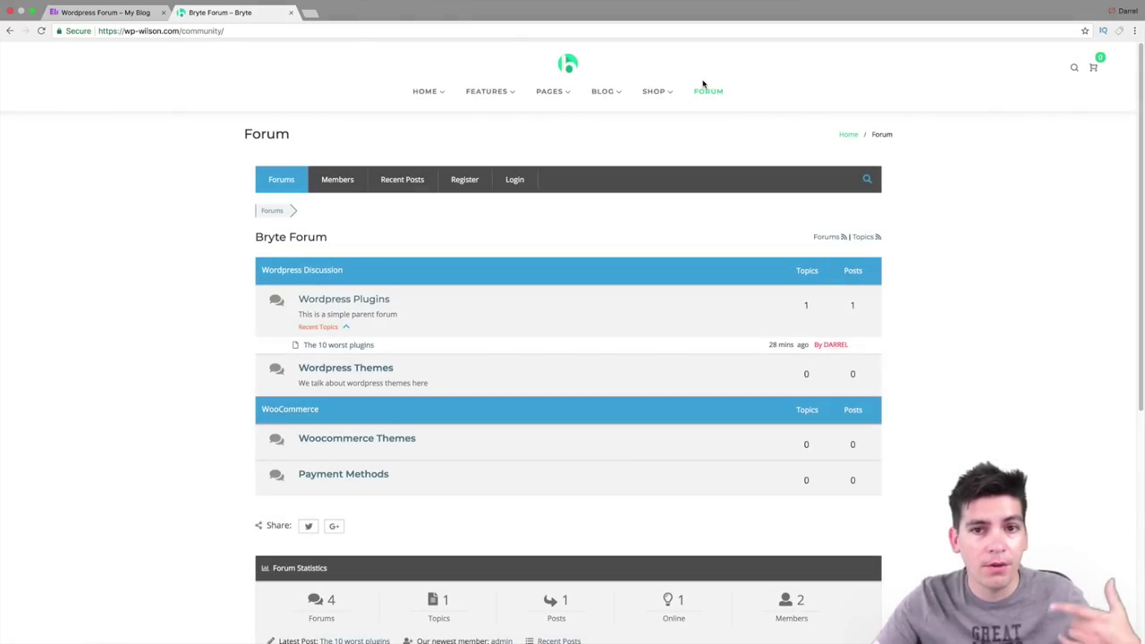
left_click_drag(1143, 177, 1143, 199)
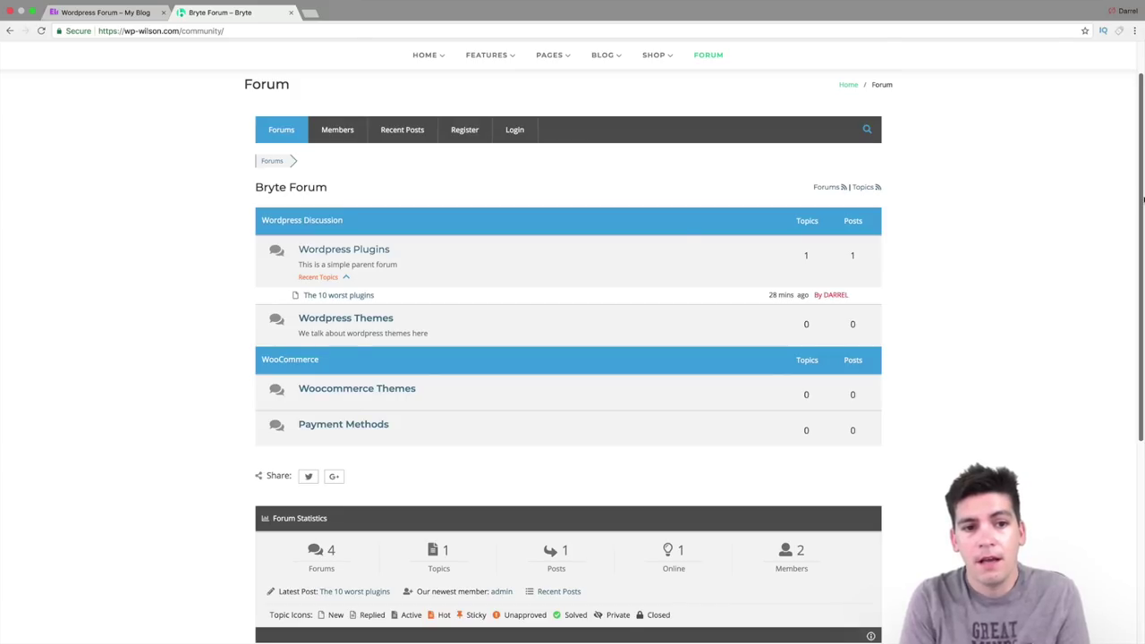
mouse_move(1143, 200)
left_mouse_down()
mouse_move(1143, 349)
mouse_move(1137, 205)
left_mouse_up()
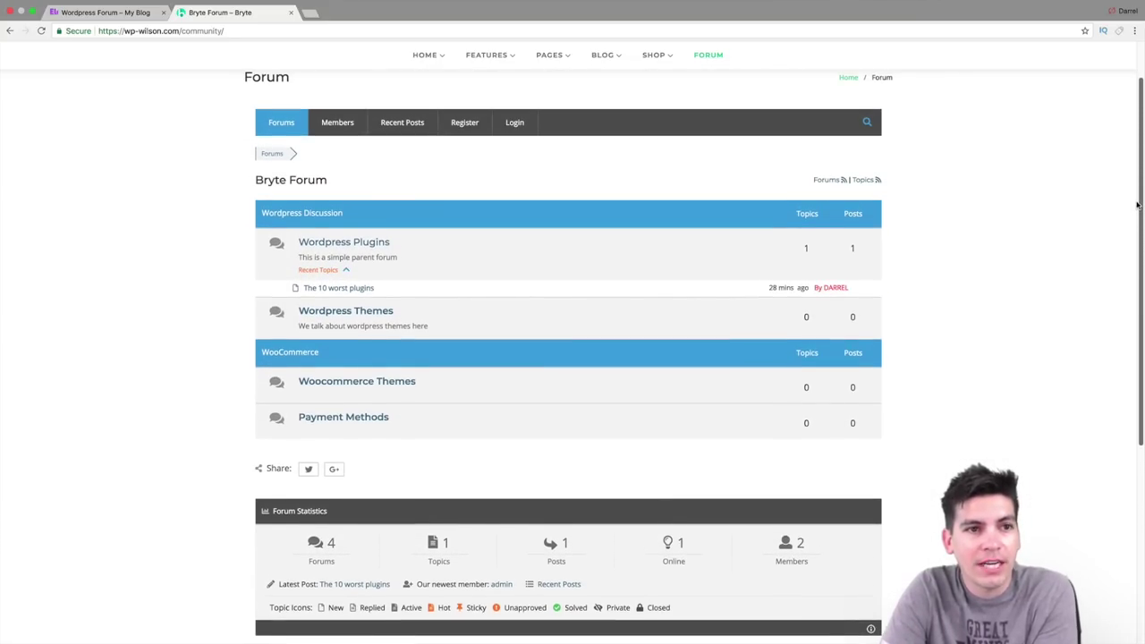